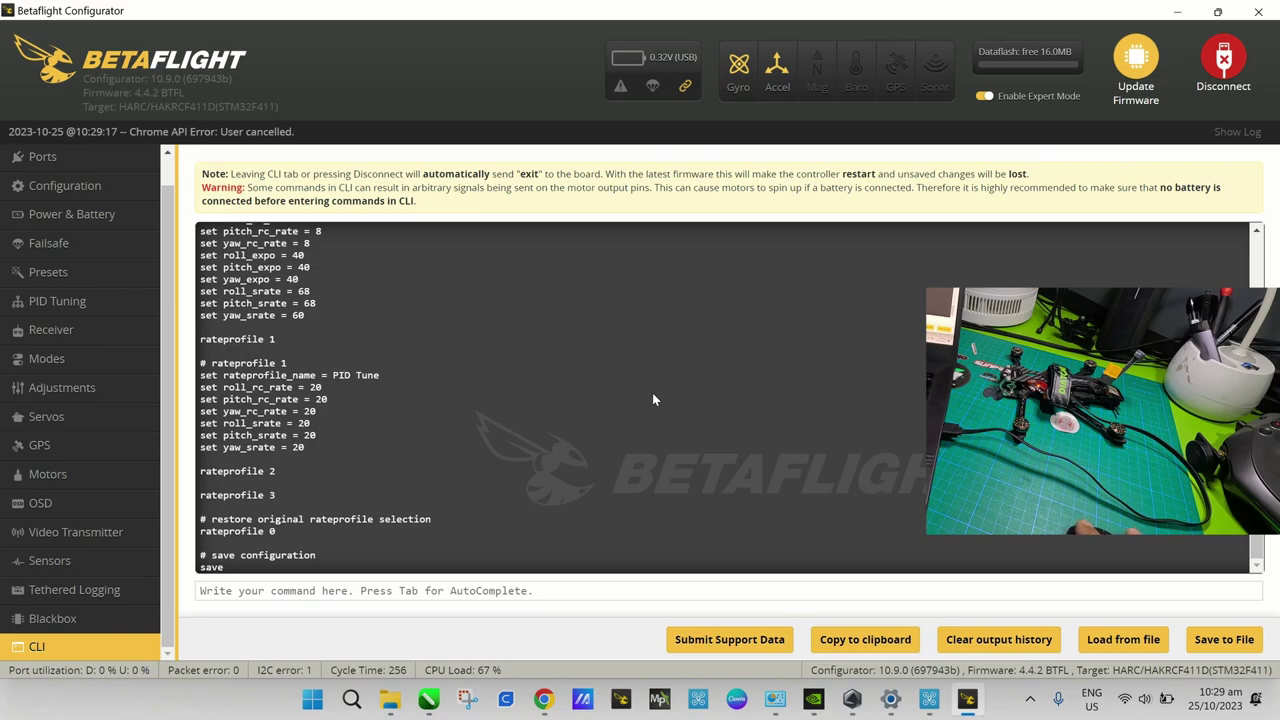
- Reboot the flight controller into its DFU bootloader with the CLI command bl
left_click(418, 590)
type("bl")
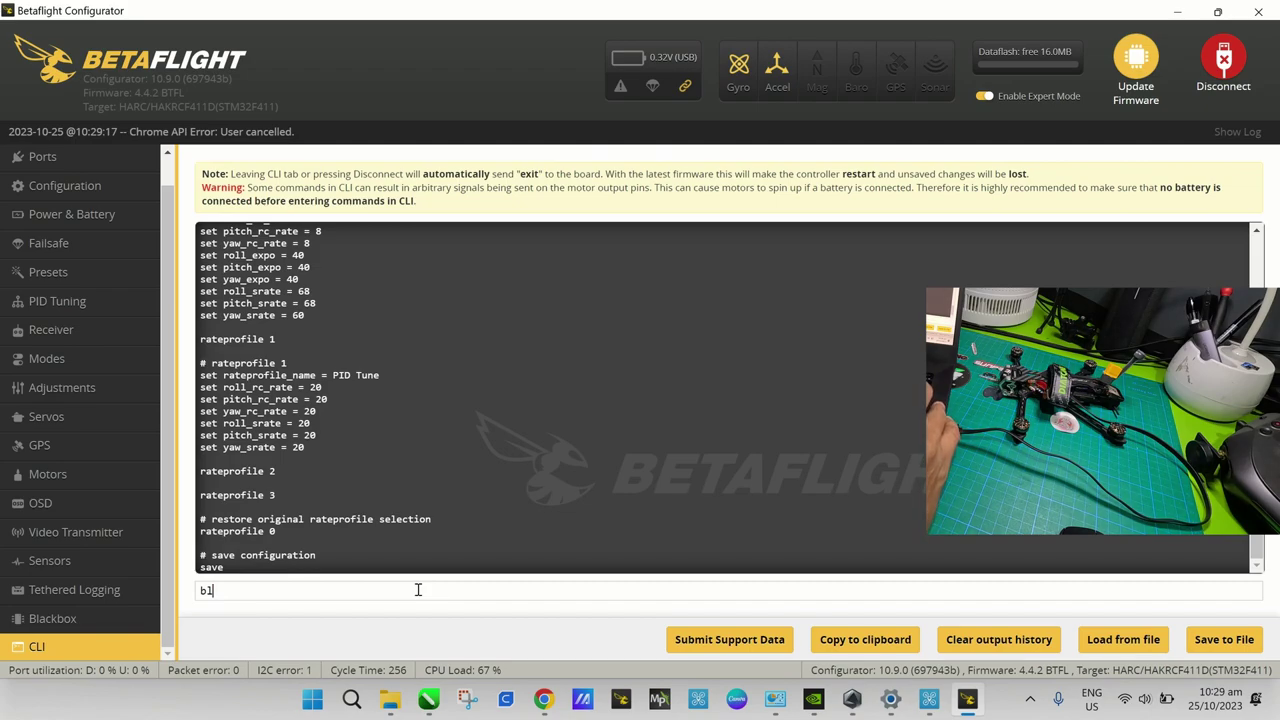
key("Return")
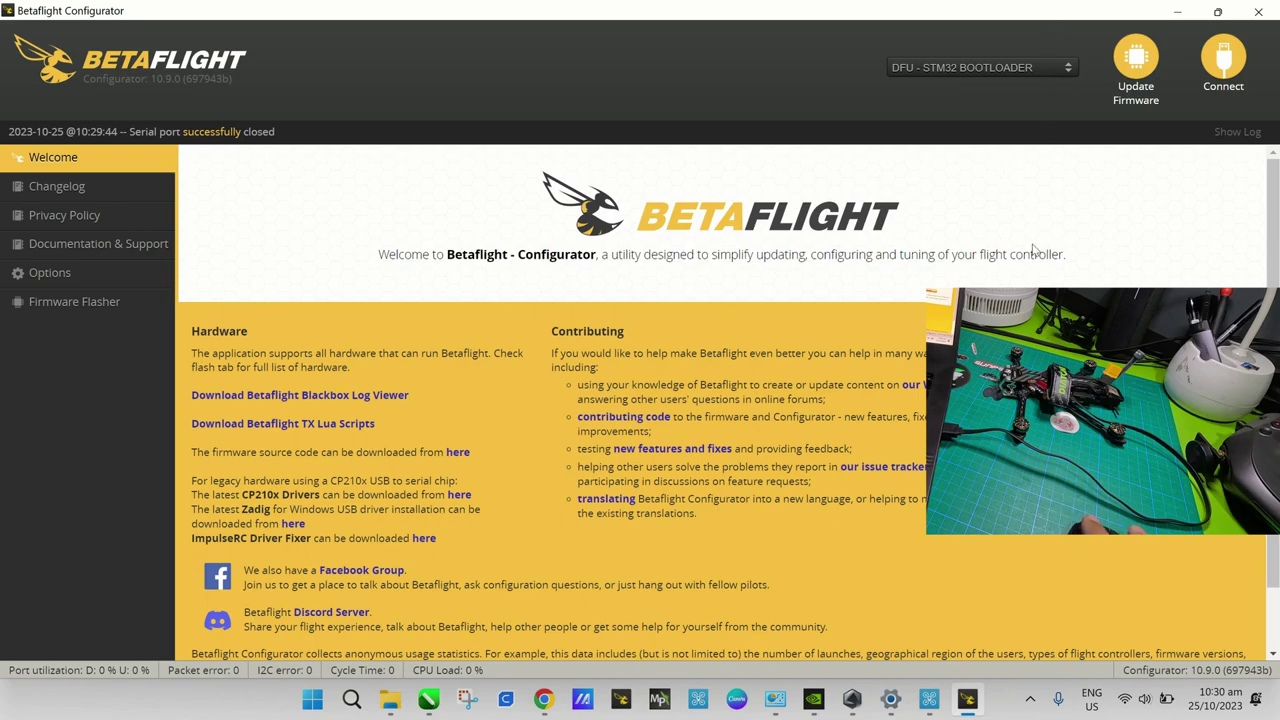
- Switch to INAV Configurator, maximize its window and open the Firmware Flasher
left_click(929, 698)
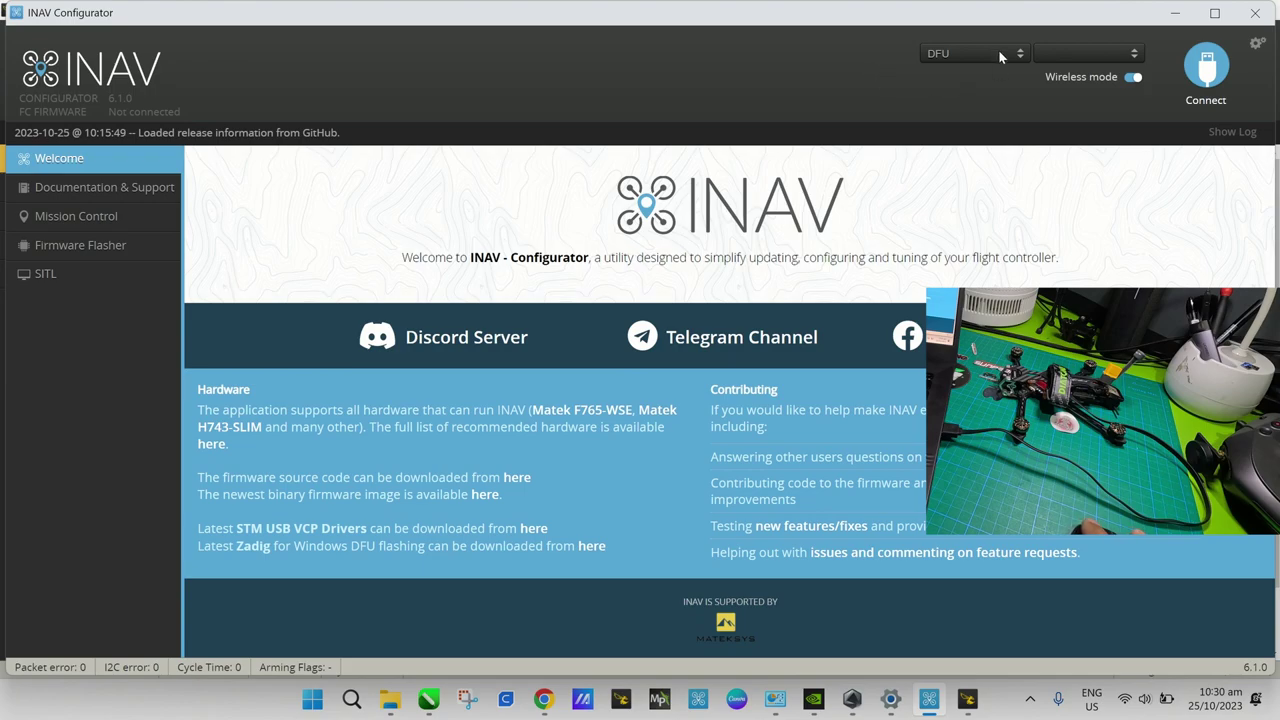
left_click(1214, 12)
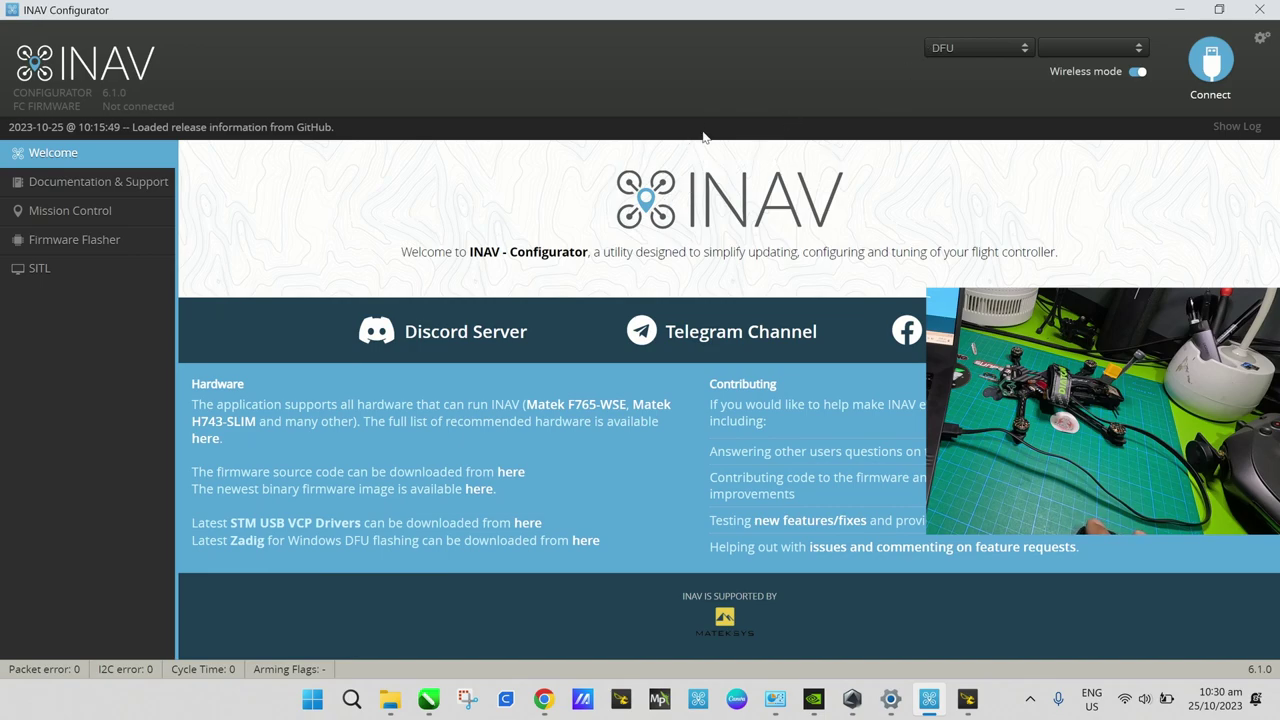
left_click(110, 246)
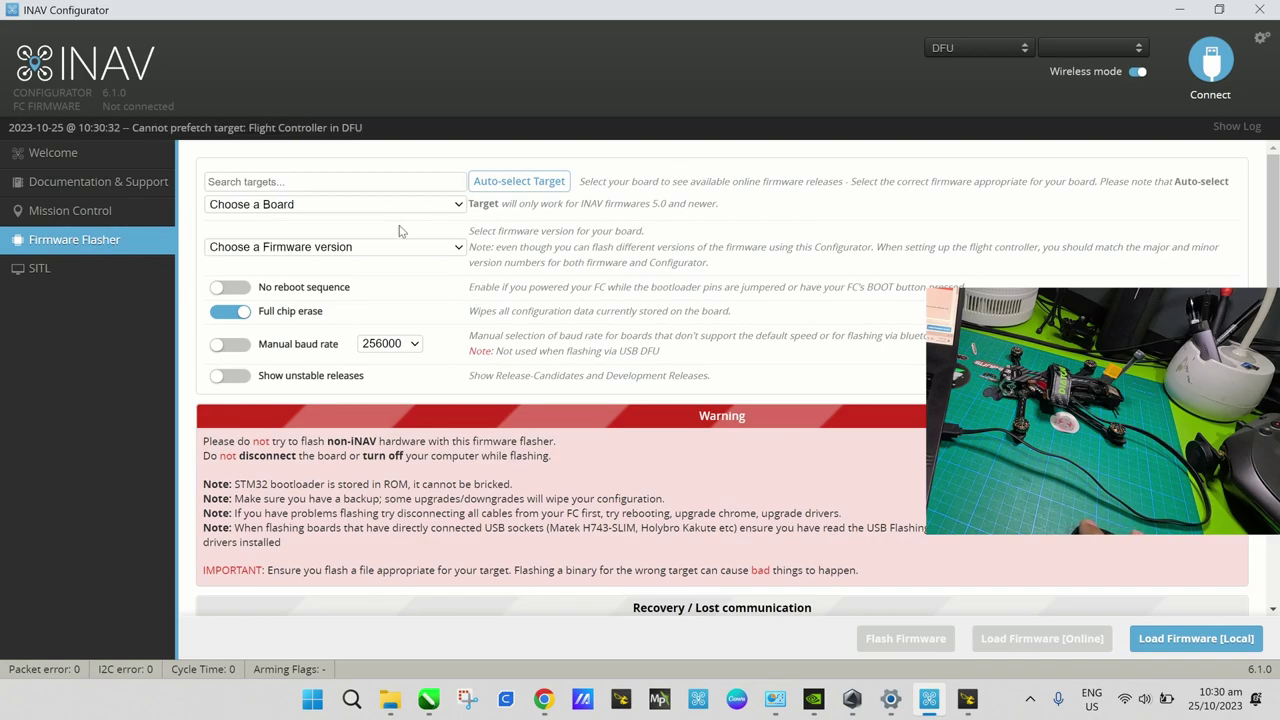
- Choose HAKRCF411D as the target board for flashing
left_click(457, 206)
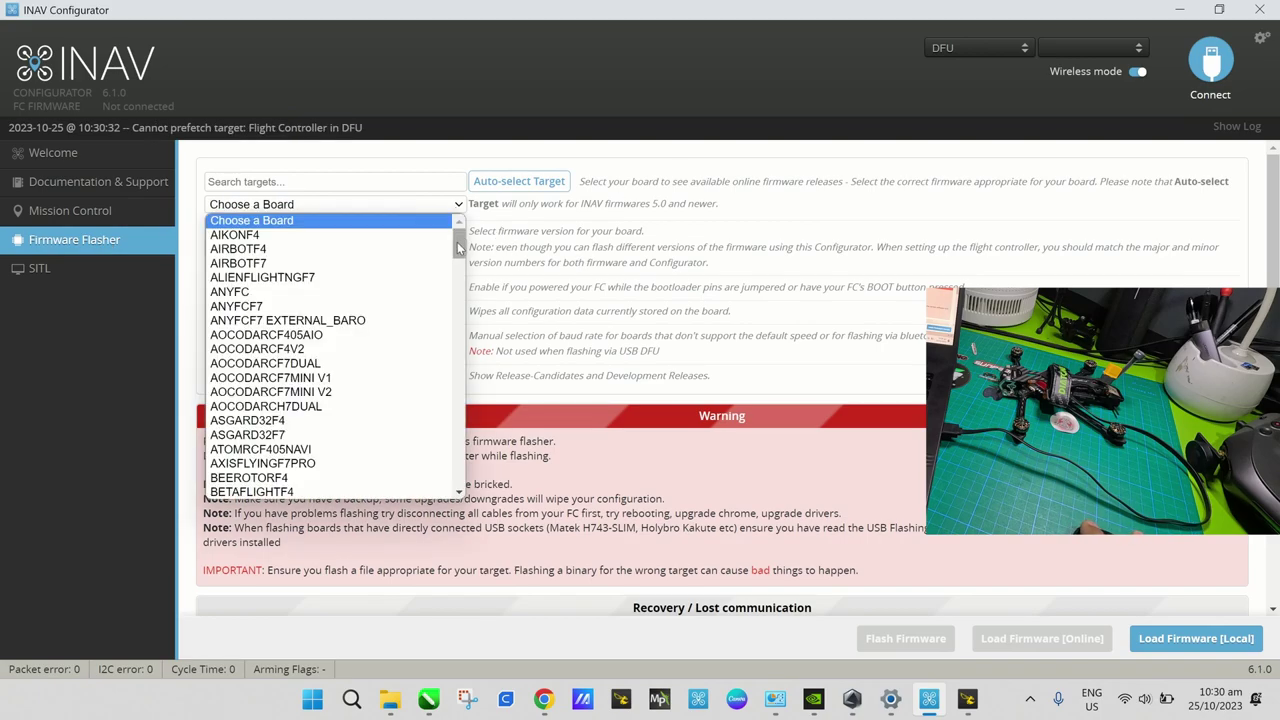
left_click_drag(459, 247, 459, 272)
scroll(390, 327, "down", 5)
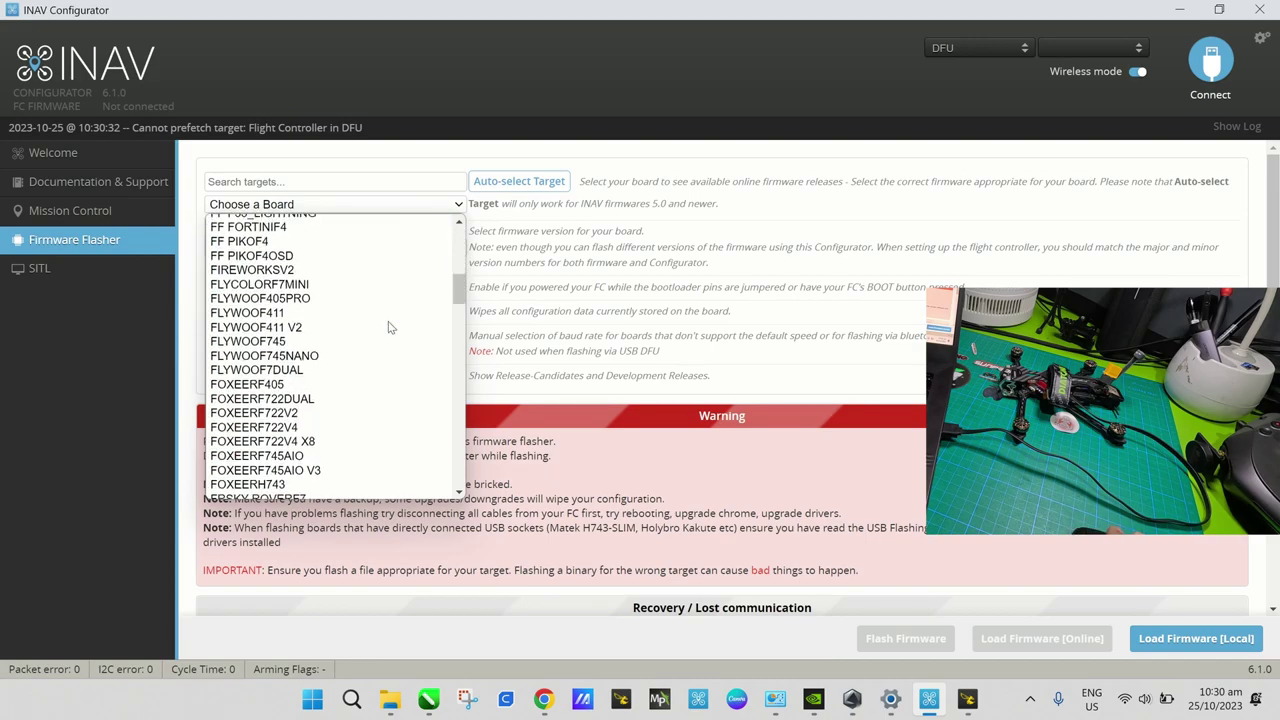
scroll(390, 327, "down", 5)
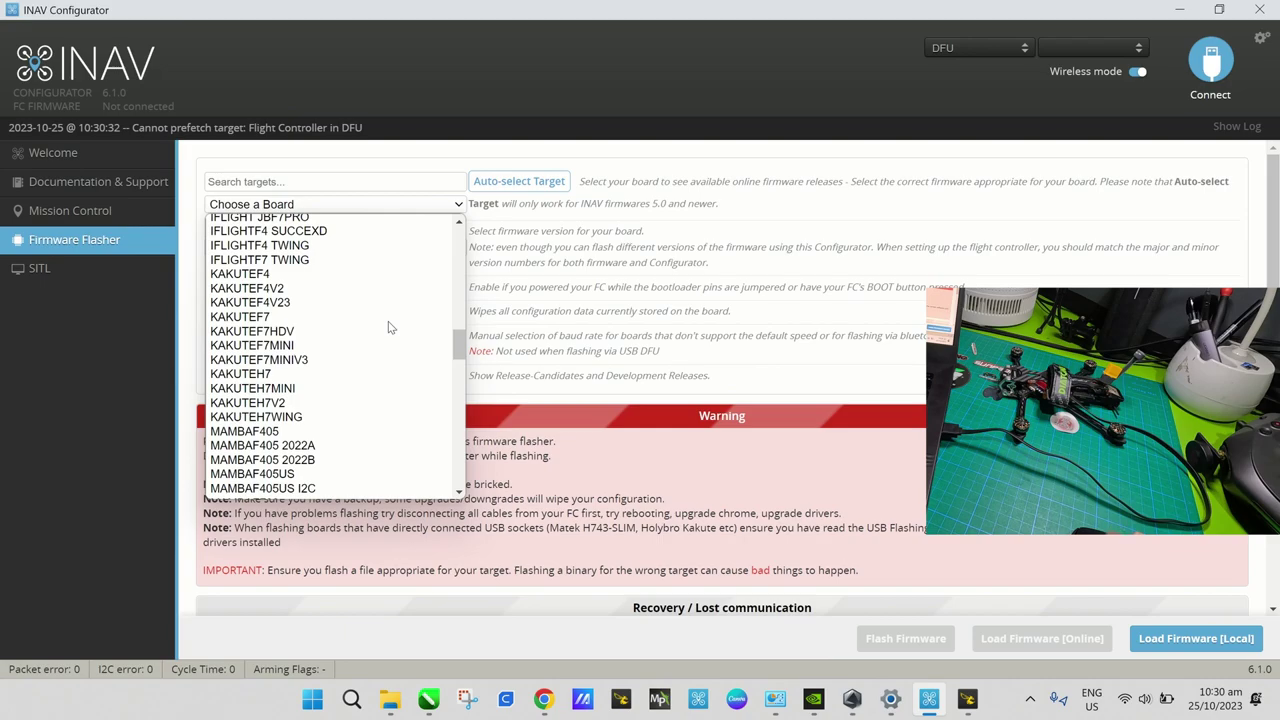
scroll(390, 327, "down", 10)
scroll(390, 327, "up", 20)
scroll(390, 327, "down", 20)
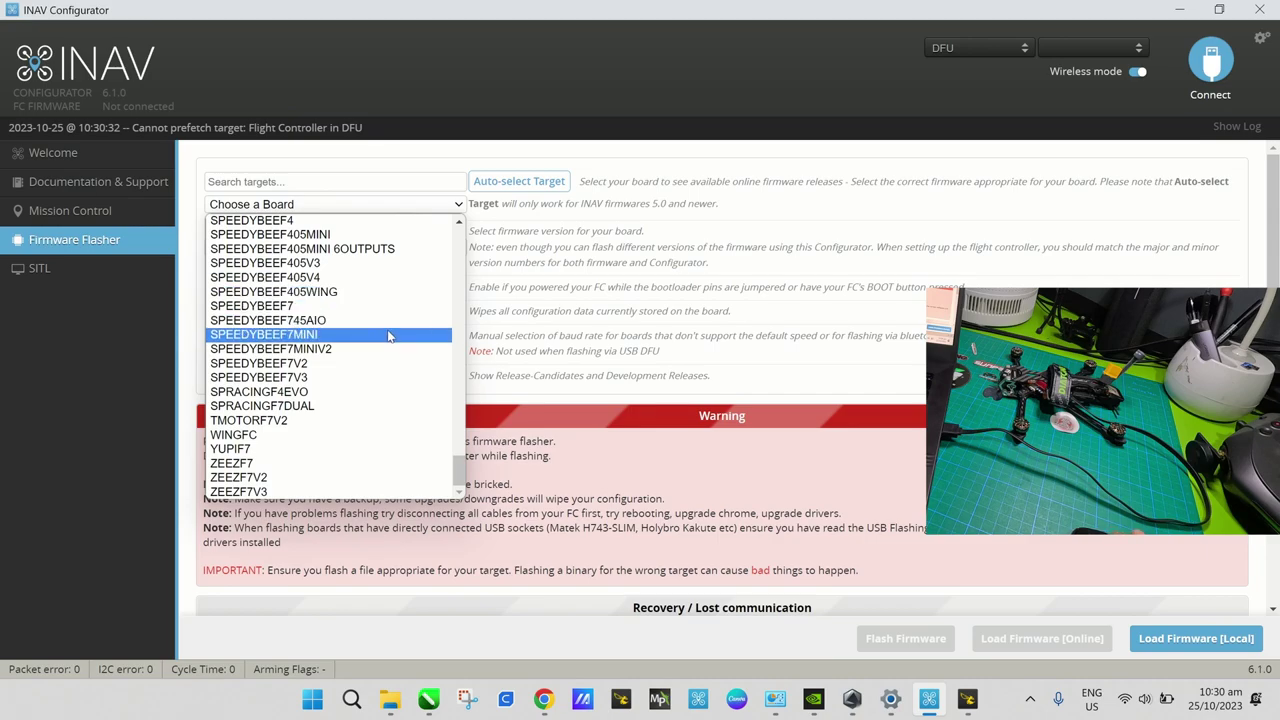
scroll(390, 336, "up", 20)
scroll(390, 336, "down", 8)
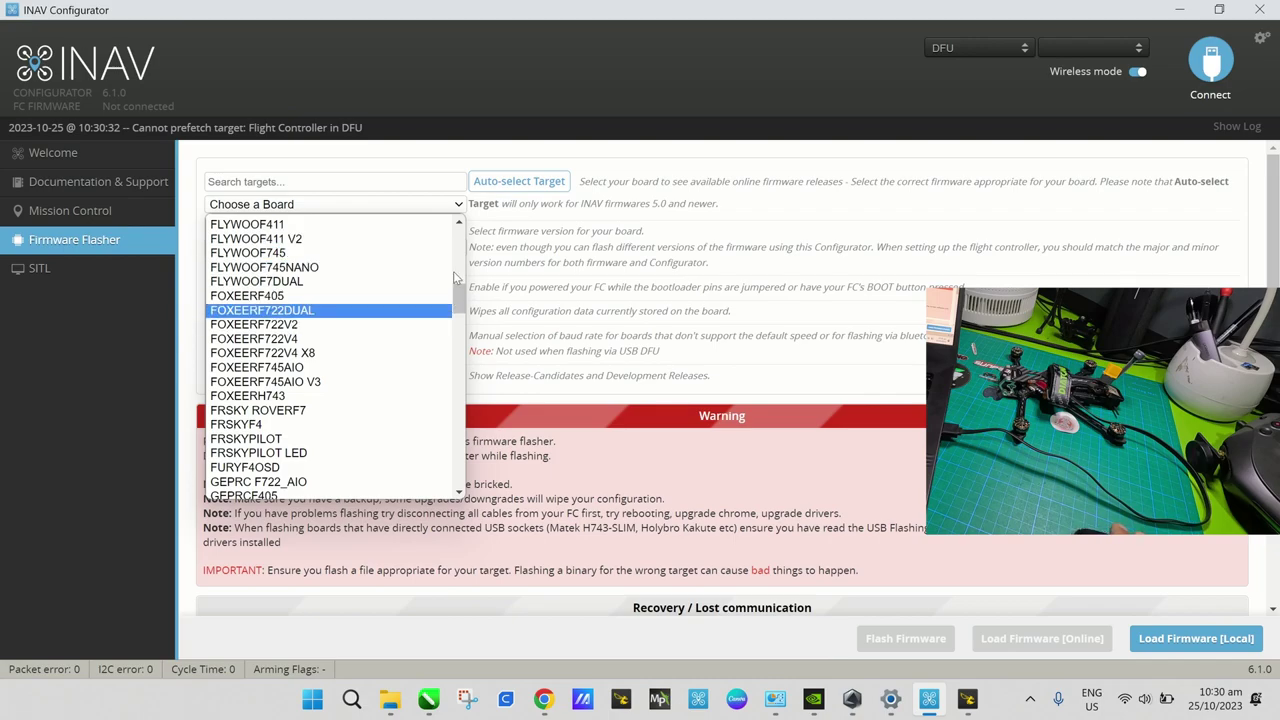
scroll(420, 321, "down", 15)
scroll(415, 321, "up", 20)
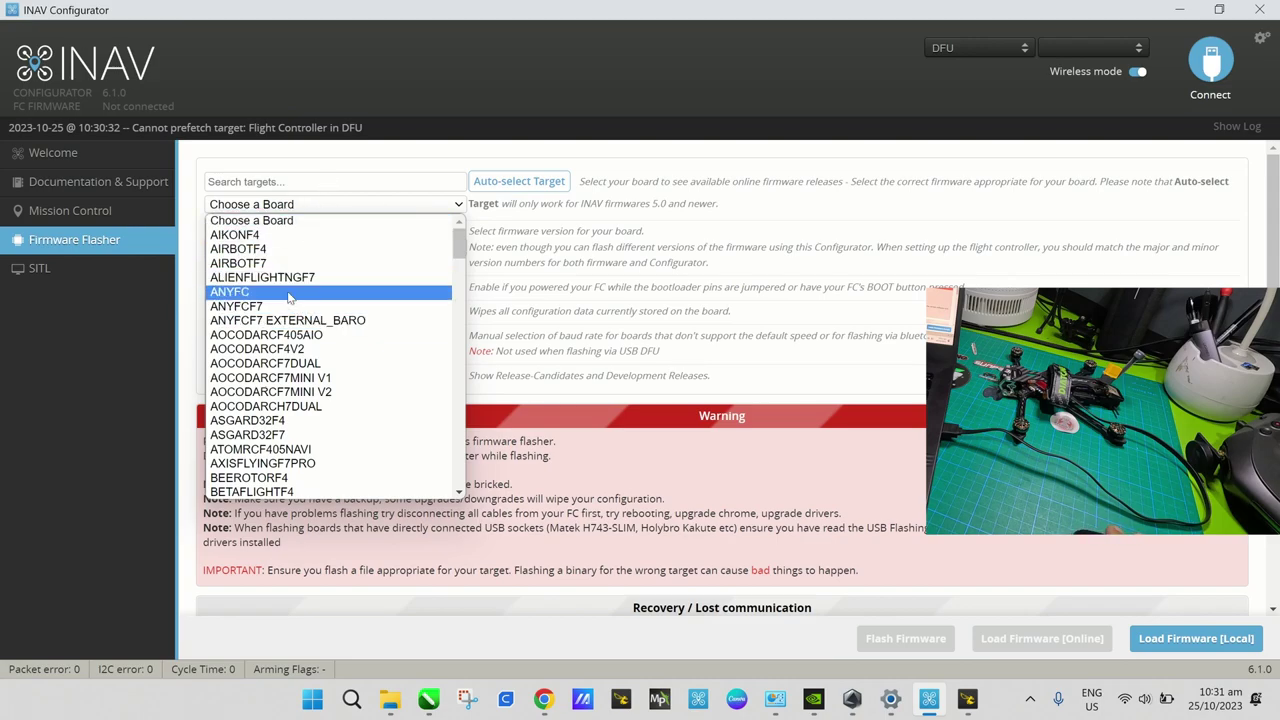
scroll(324, 308, "down", 20)
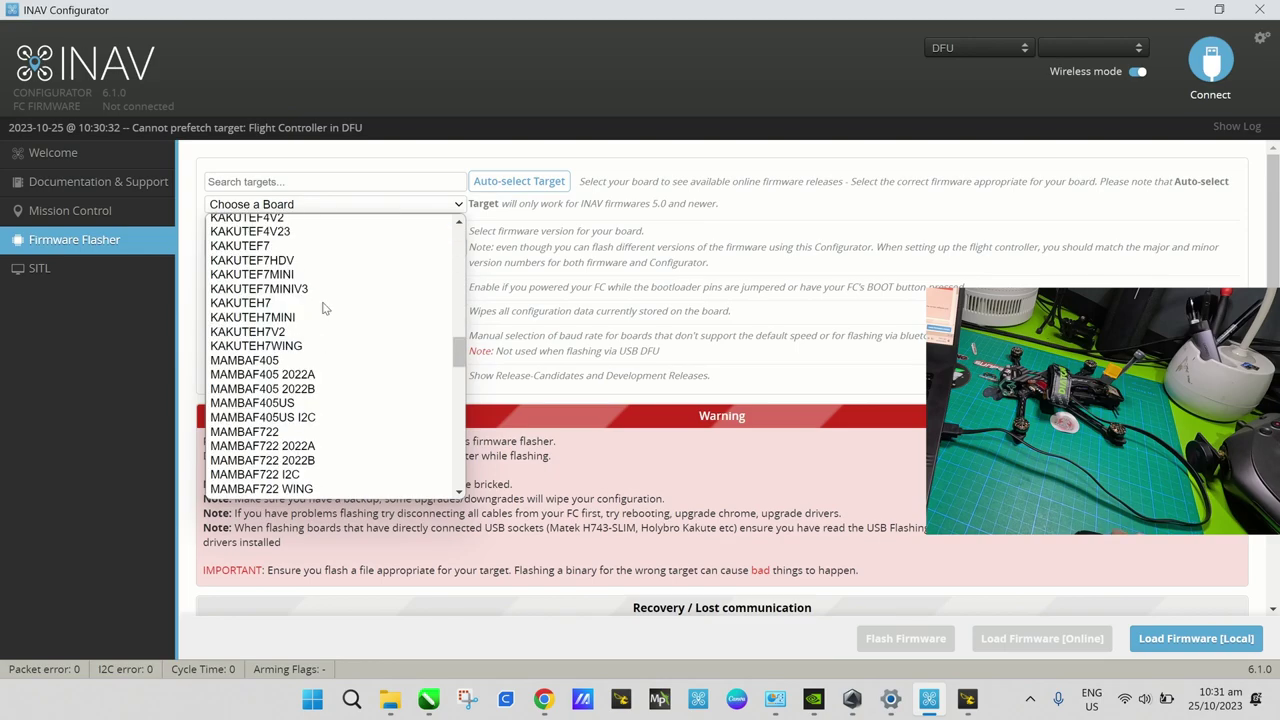
scroll(324, 308, "up", 20)
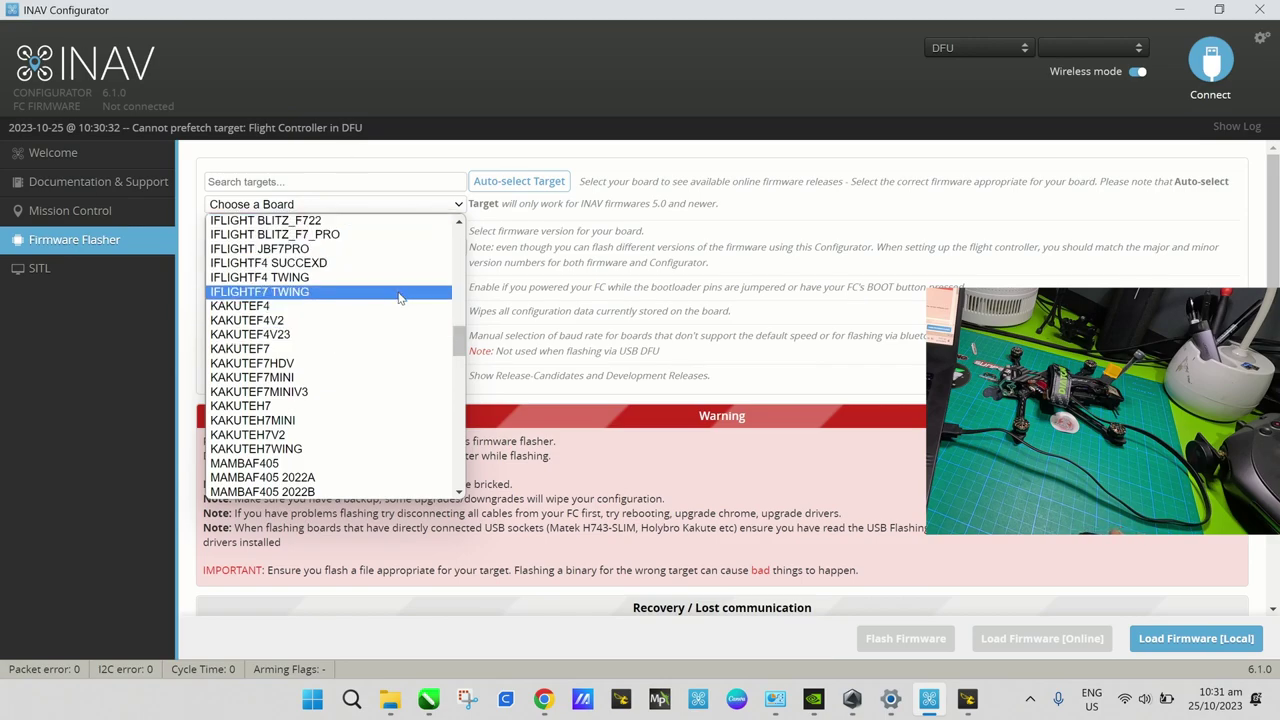
scroll(400, 296, "down", 2)
scroll(400, 296, "up", 7)
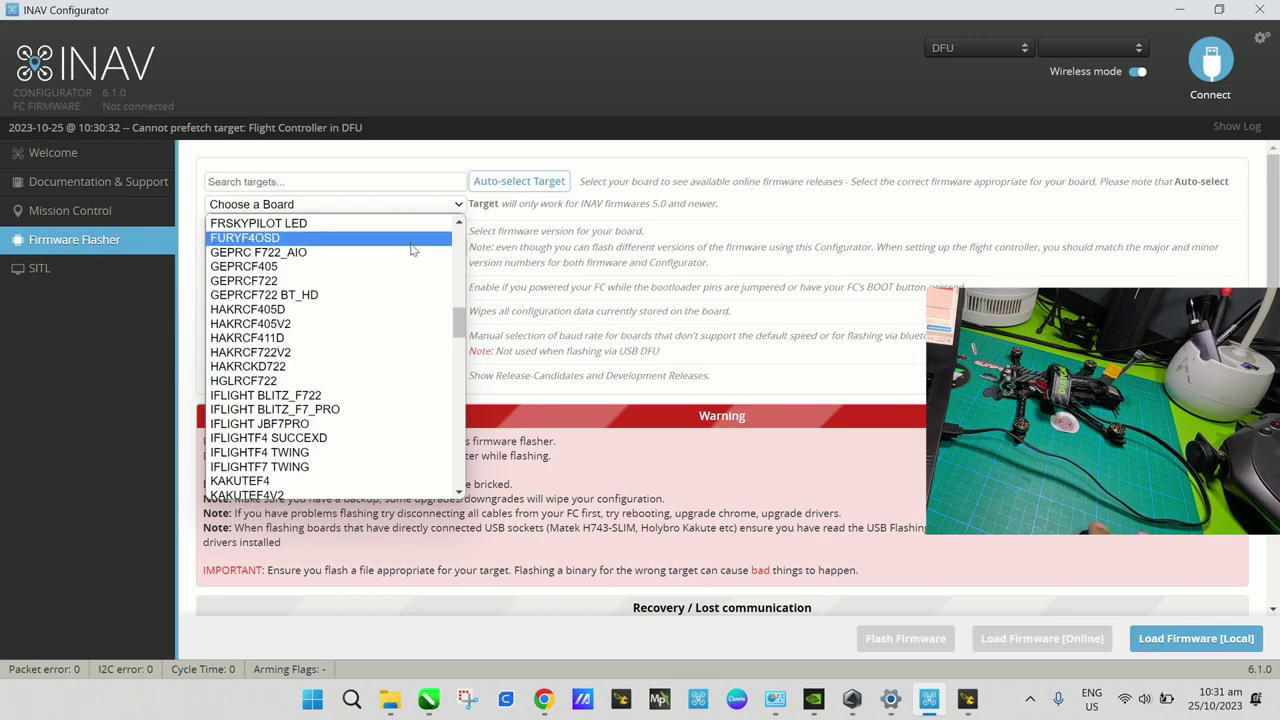
left_click(295, 340)
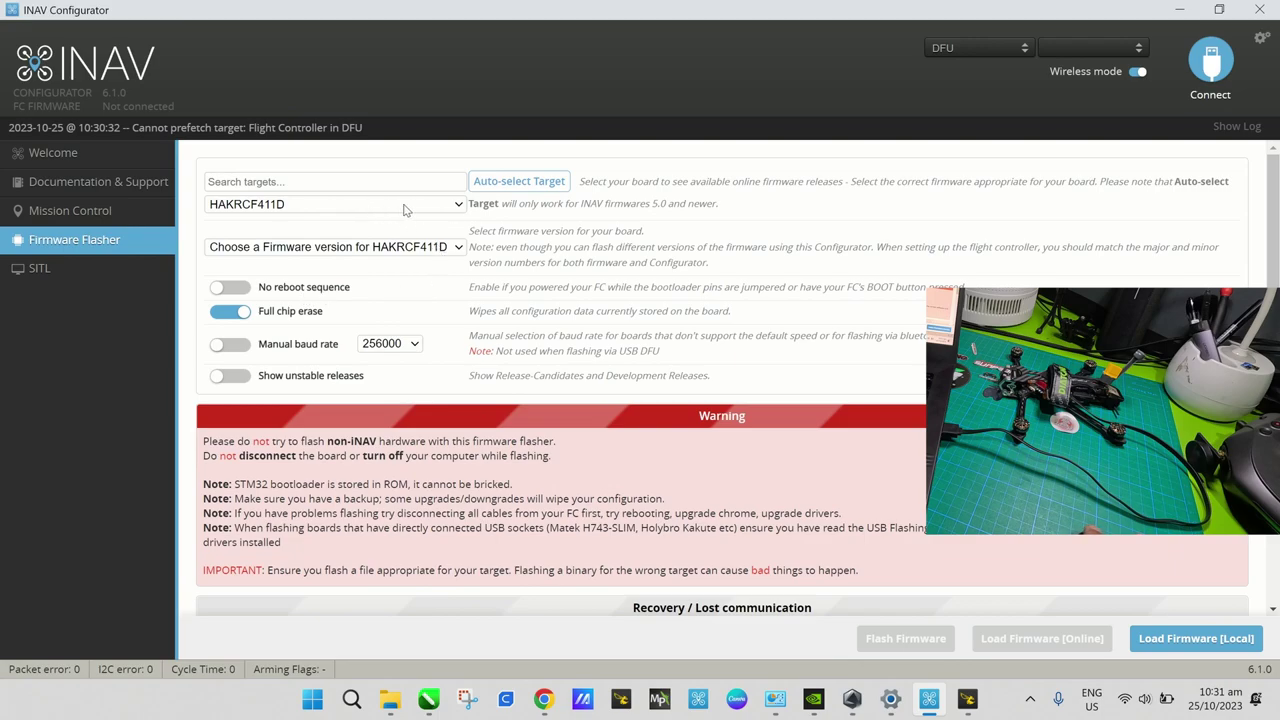
- Select the stable firmware version 6.1.1 for HAKRCF411D and load it from the online source
left_click(458, 249)
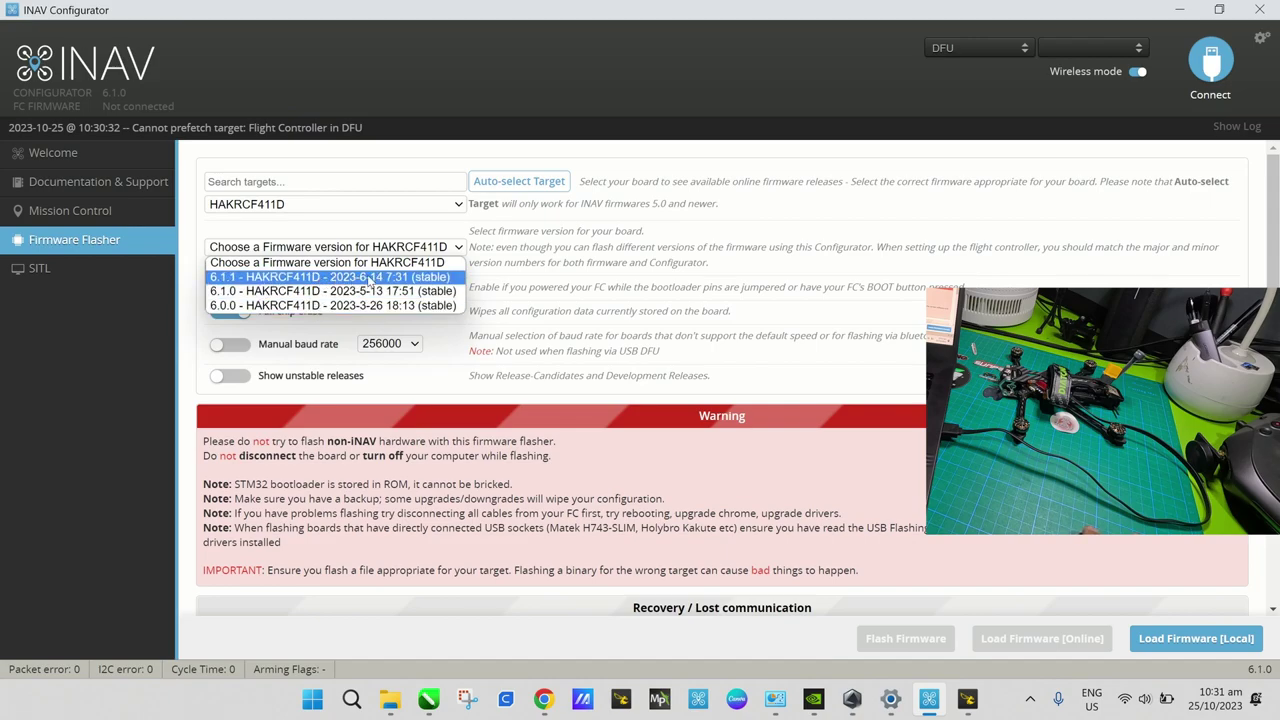
left_click(305, 277)
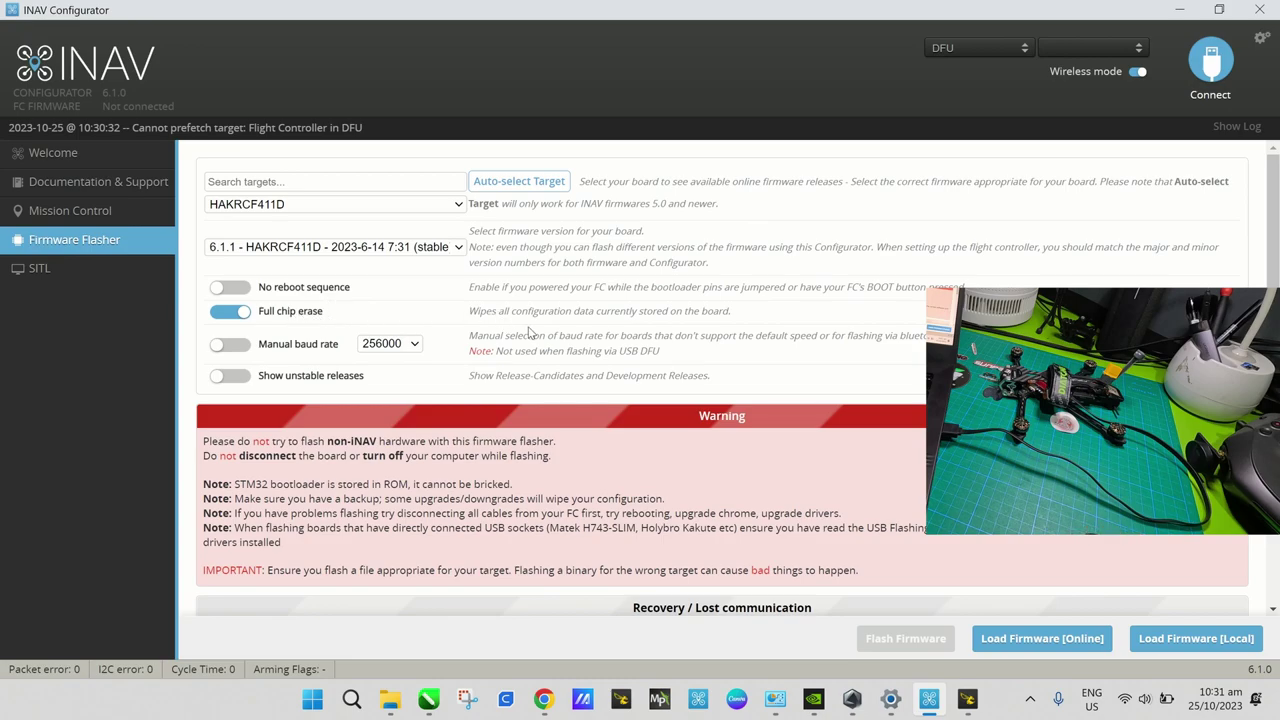
scroll(532, 333, "down", 3)
scroll(543, 343, "up", 3)
left_click(1007, 640)
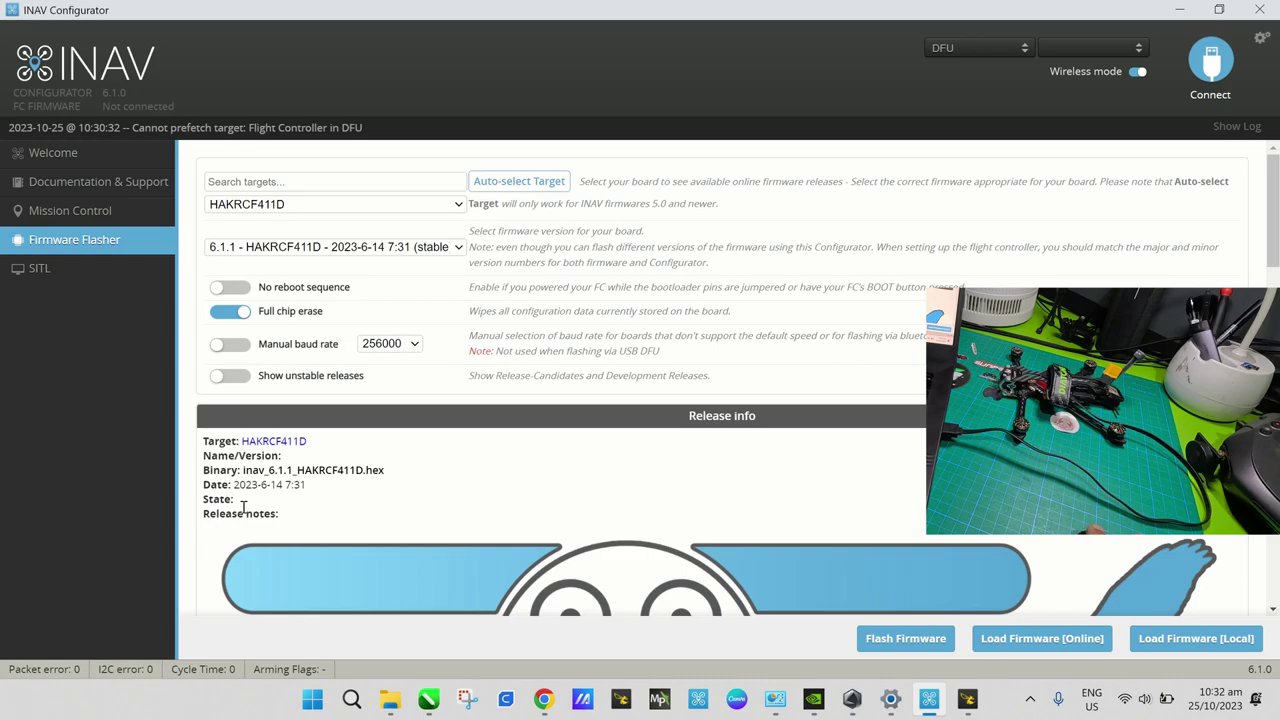
- Review the INAV 6.1.1 release notes and flash the loaded firmware onto the flight controller
scroll(403, 477, "down", 9)
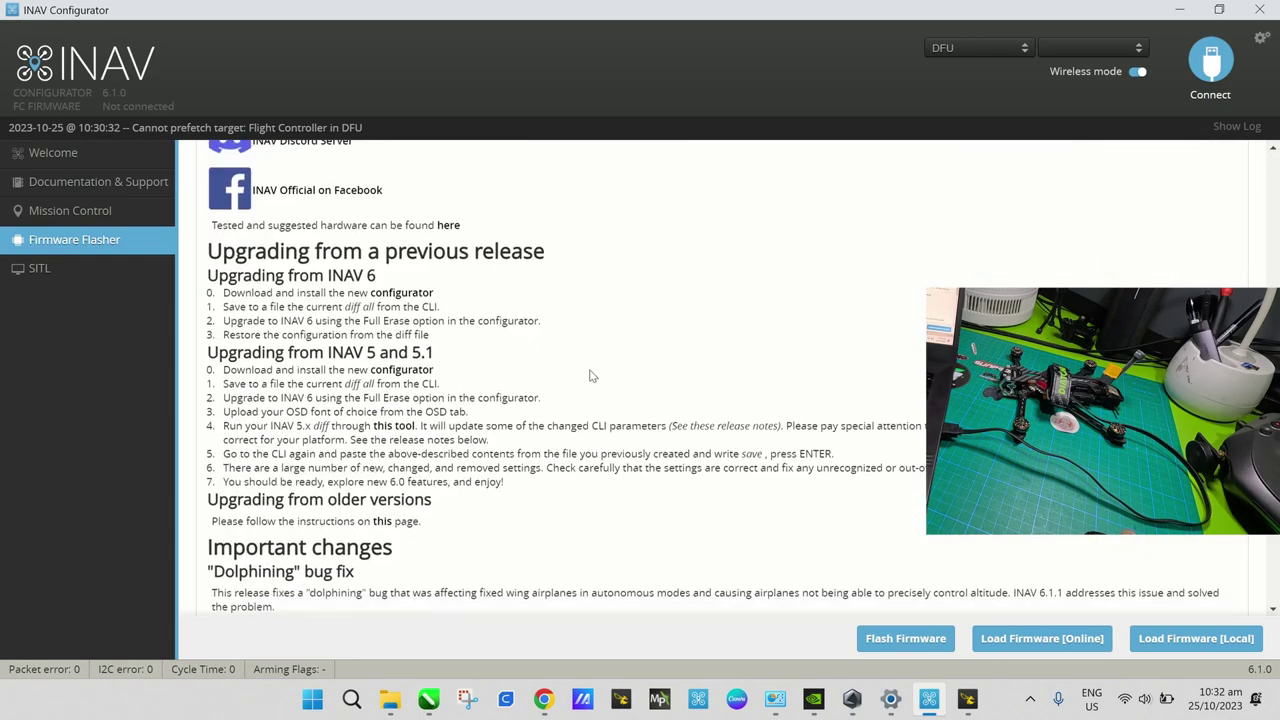
scroll(590, 376, "down", 5)
scroll(595, 376, "down", 5)
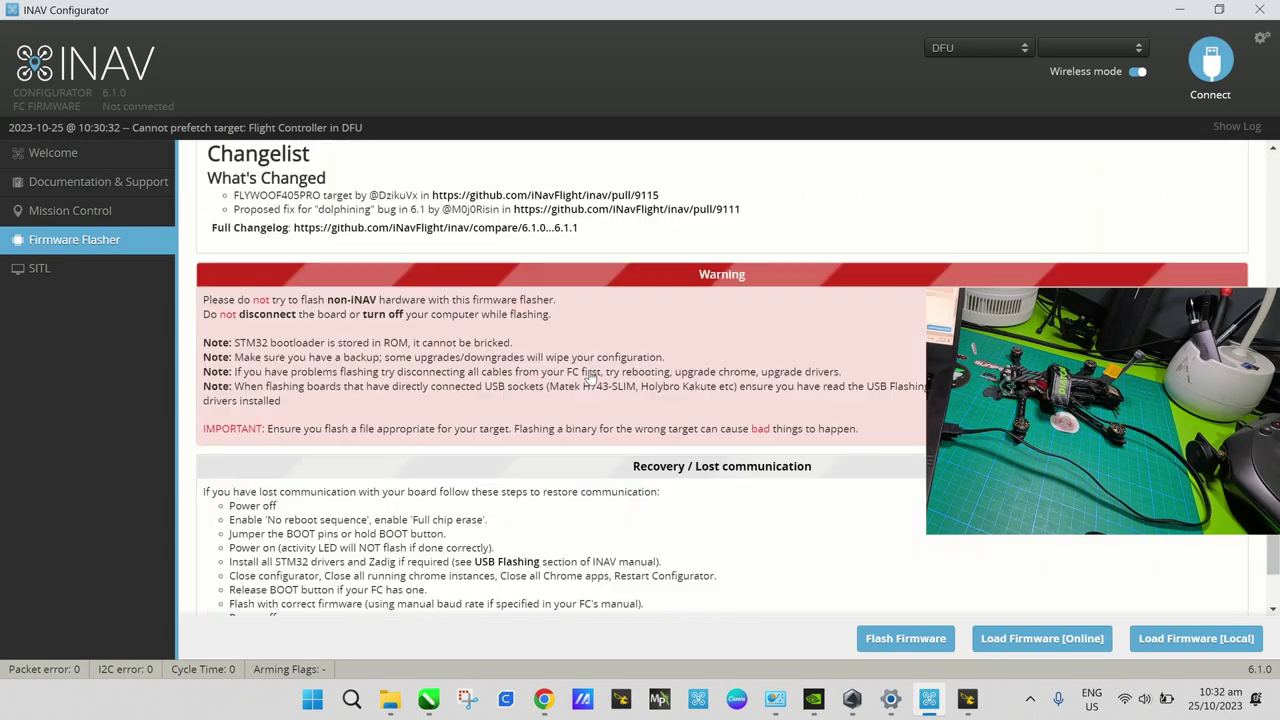
scroll(604, 380, "up", 5)
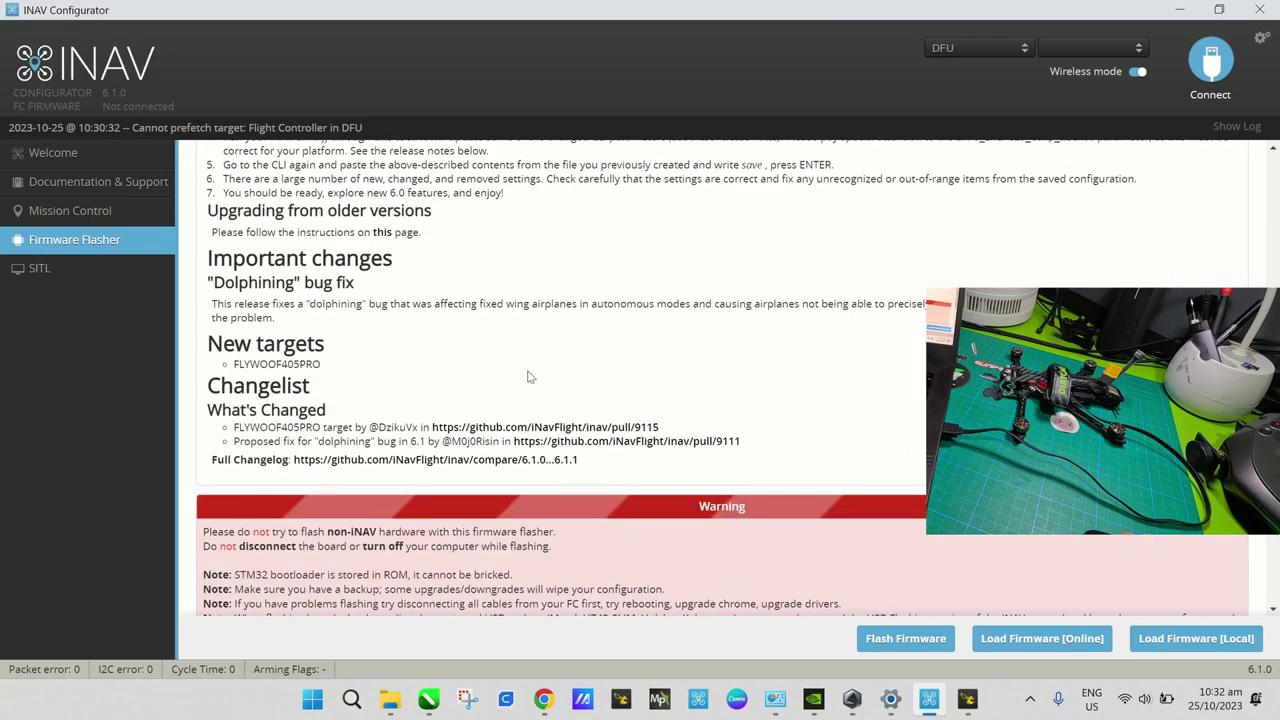
scroll(588, 376, "up", 10)
scroll(610, 365, "up", 5)
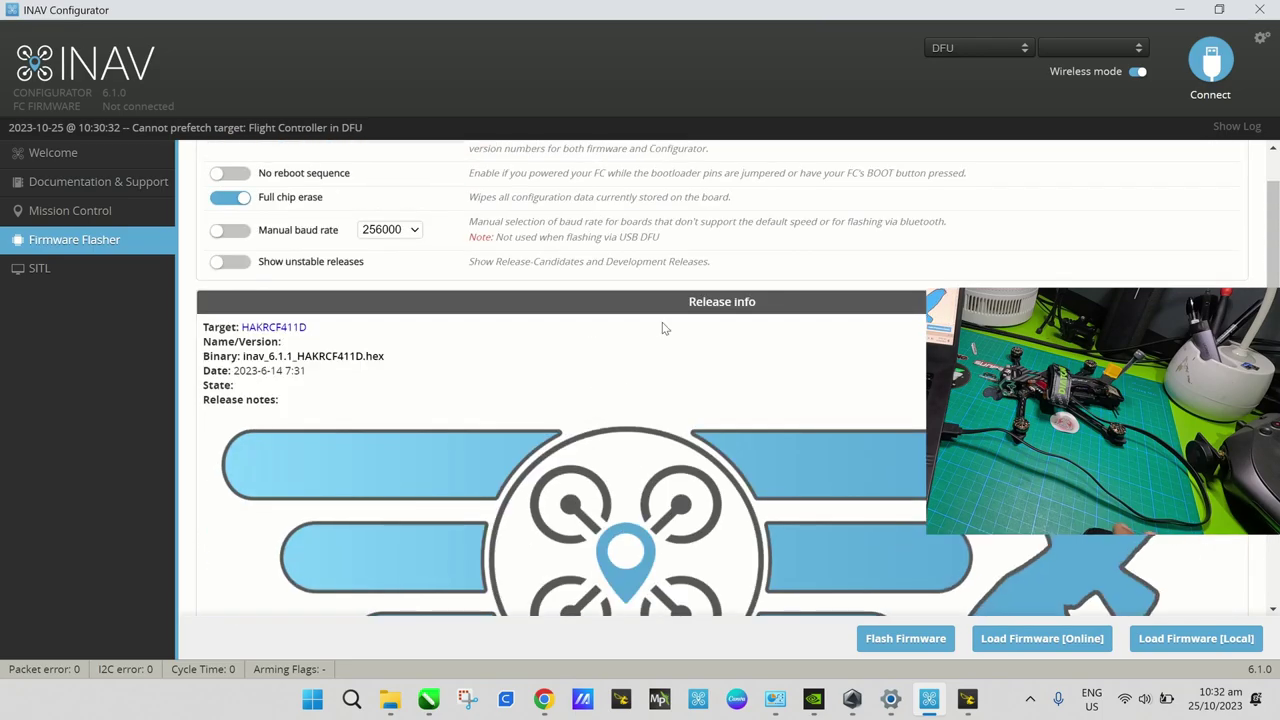
left_click(905, 640)
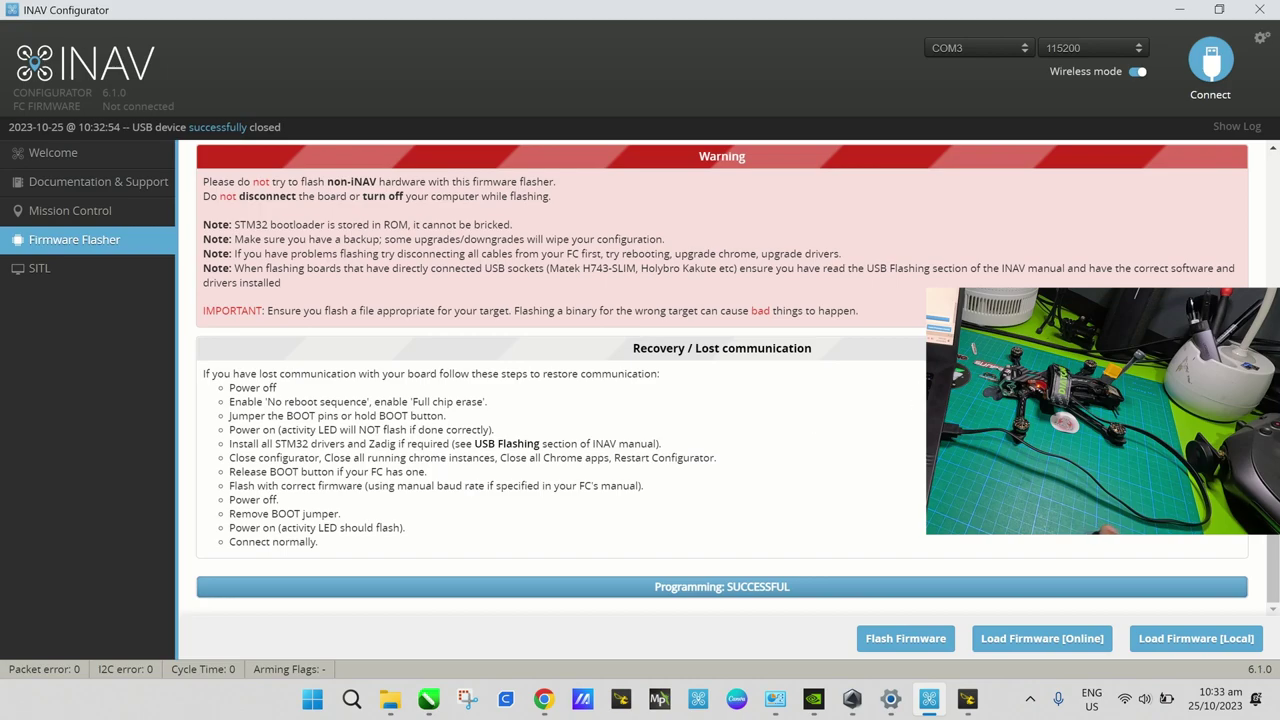
- Connect to the flight controller on COM3 at 115200 and apply the defaults for a Mini Quad with 3" propellers
left_click(1208, 68)
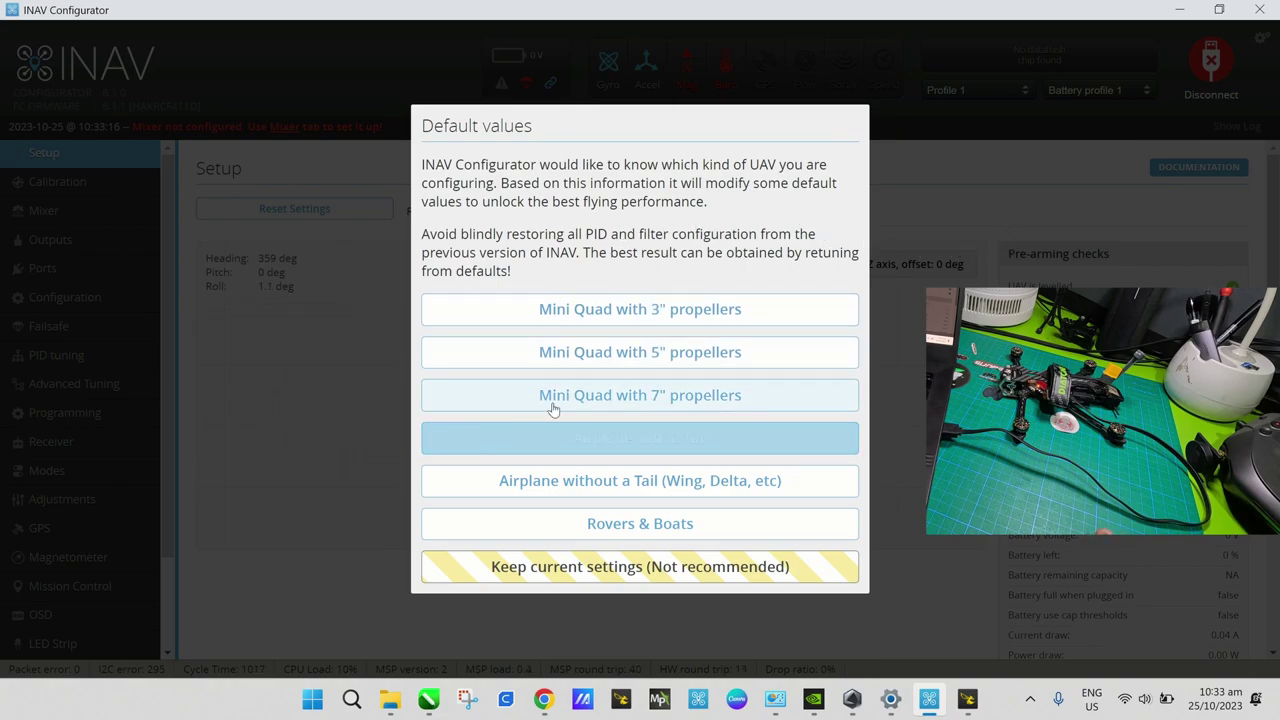
left_click(684, 320)
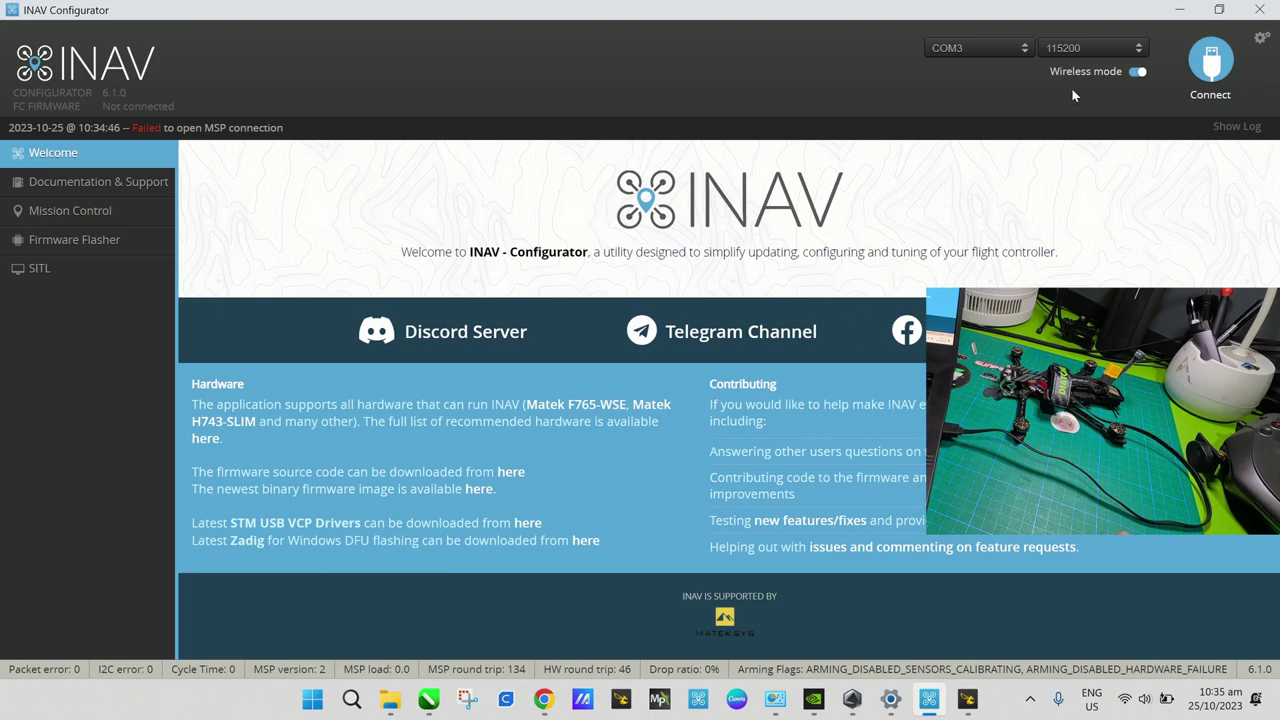
- Dismiss the firmware warning in Betaflight Configurator, close that program, and reconnect the flight controller in INAV Configurator on COM3
left_click(1212, 64)
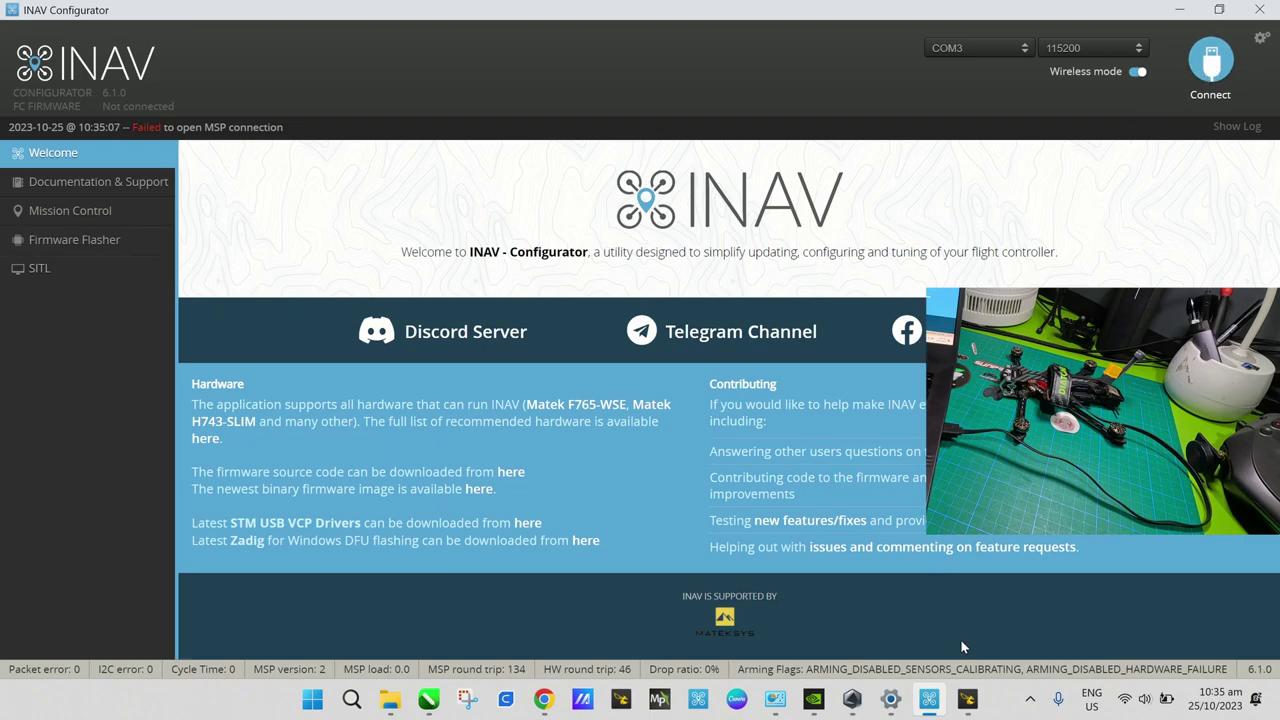
mouse_move(968, 700)
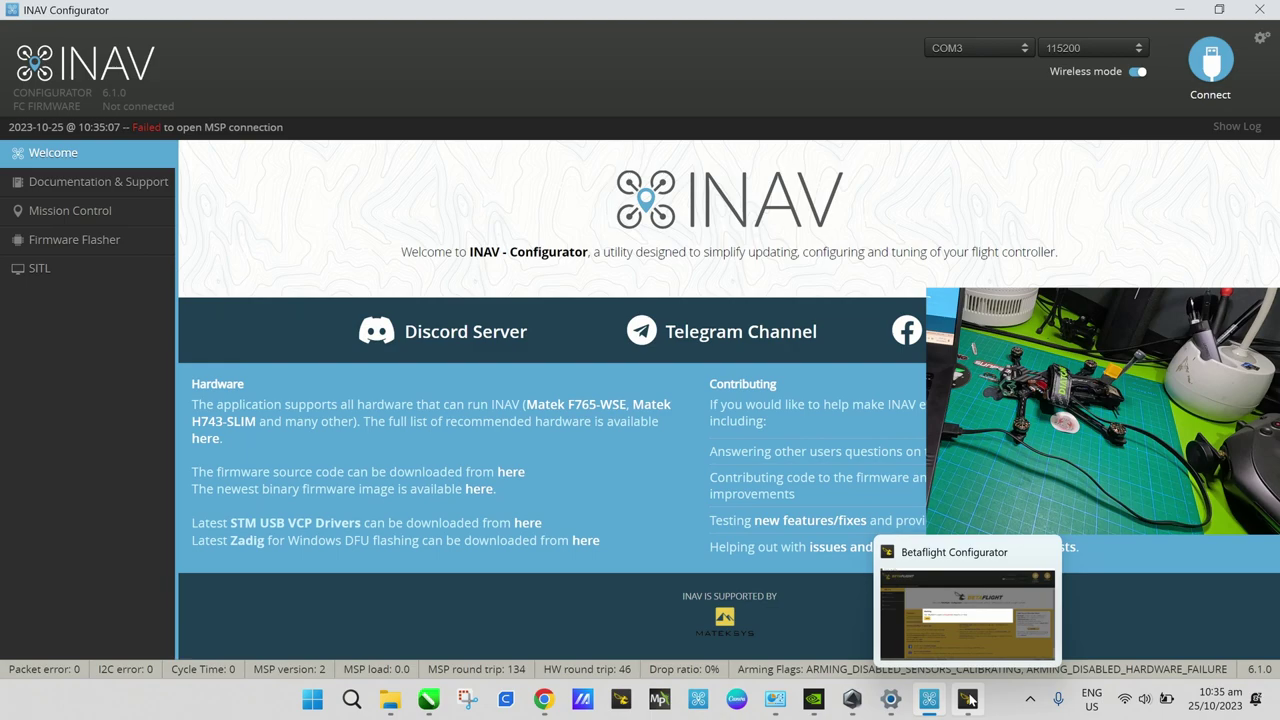
left_click(968, 700)
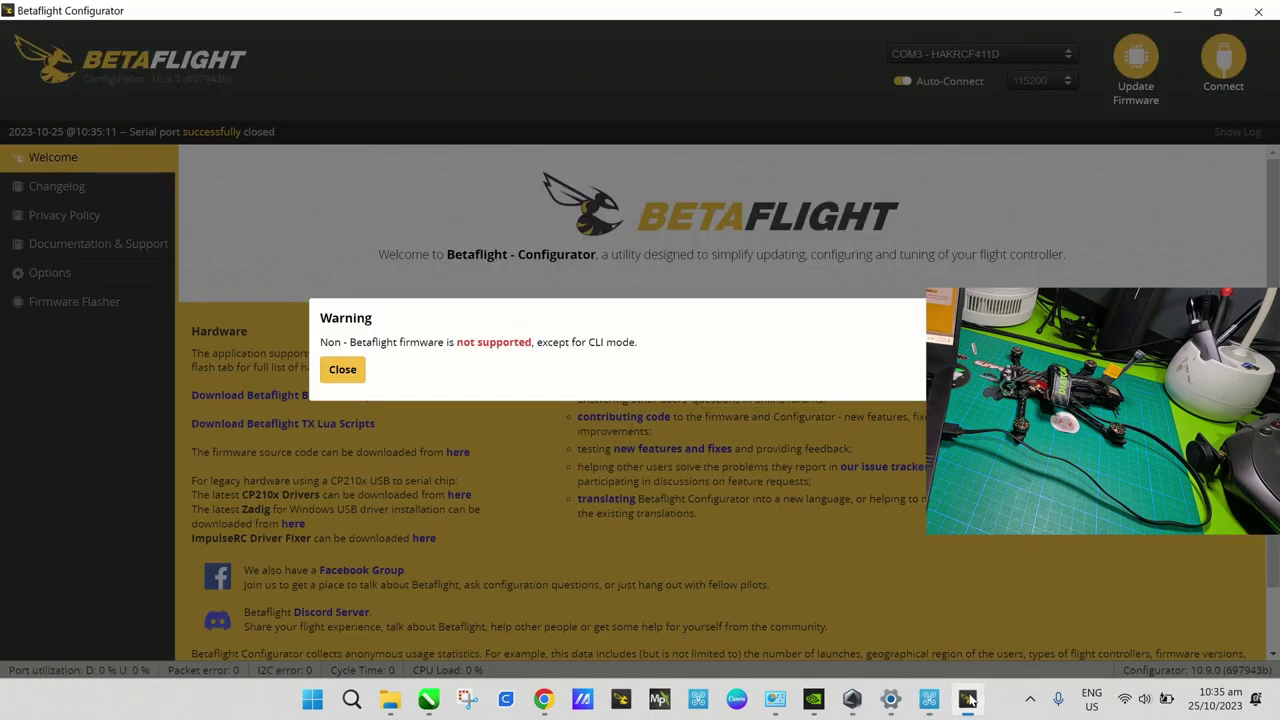
left_click(343, 370)
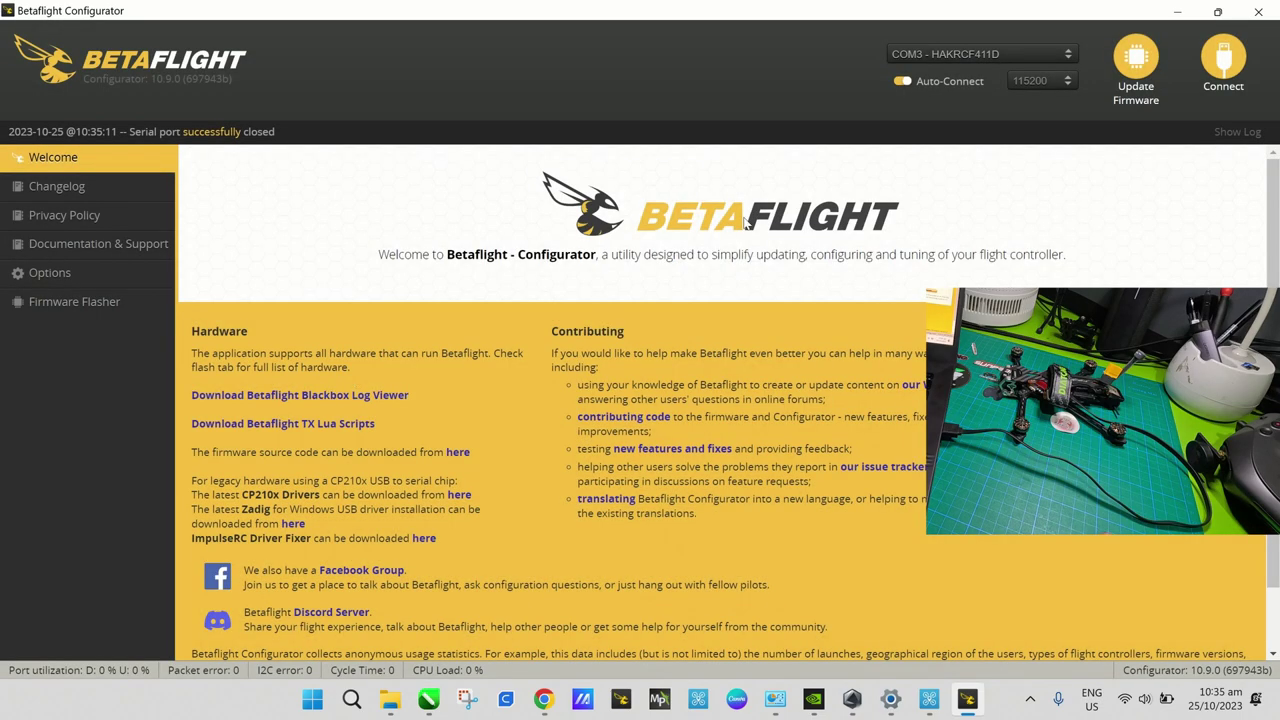
left_click(1272, 10)
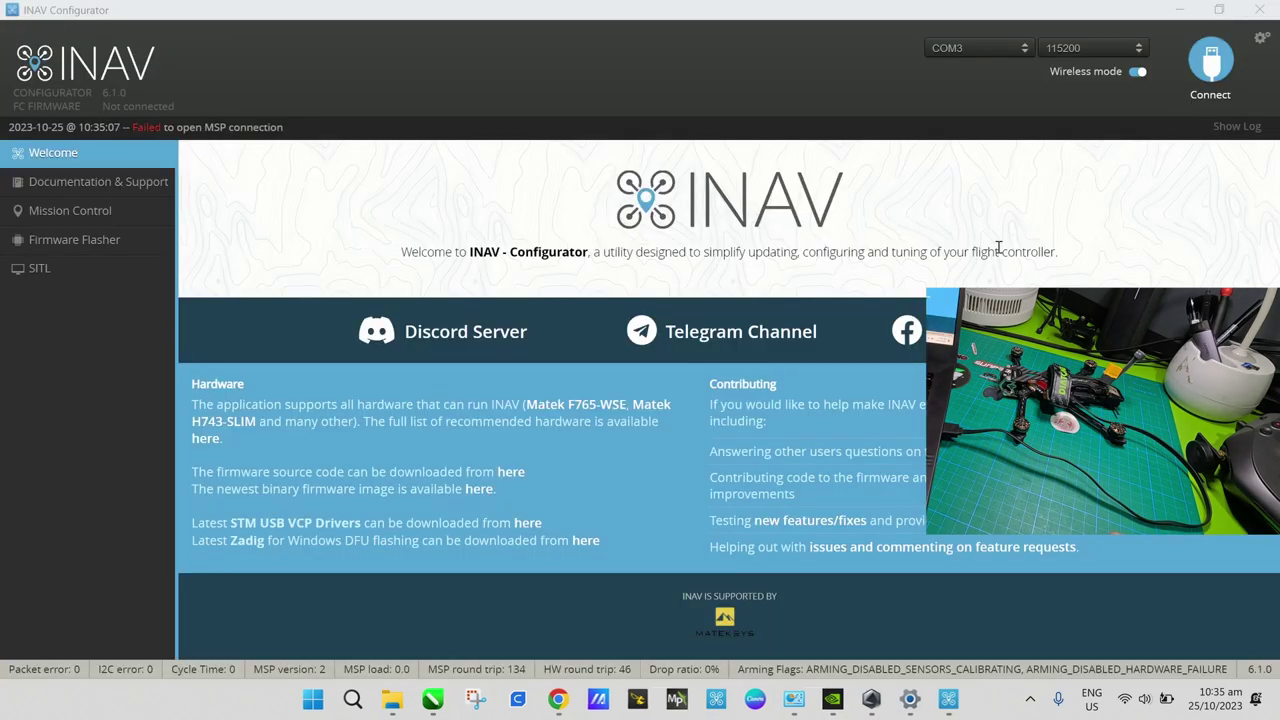
left_click(957, 712)
left_click(1208, 89)
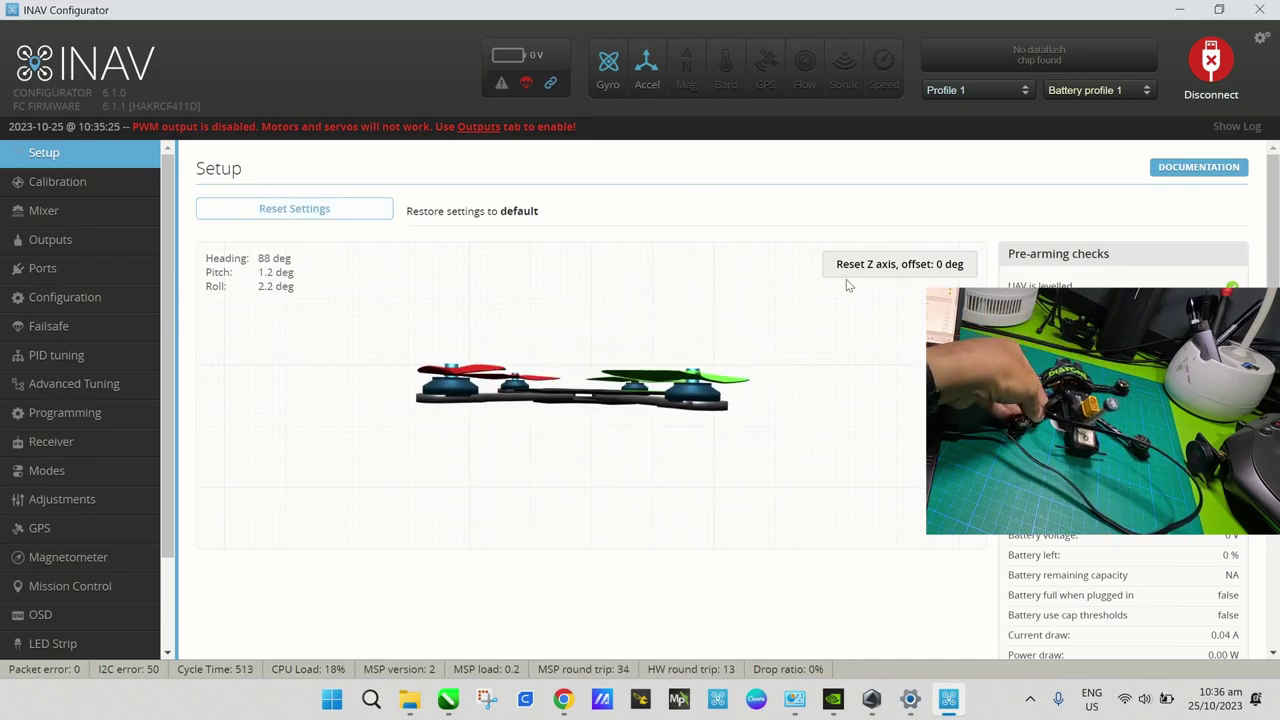
- Reset the Z axis of the 3D quad model on the Setup page and look through the pre-arming checks and info
left_click(883, 270)
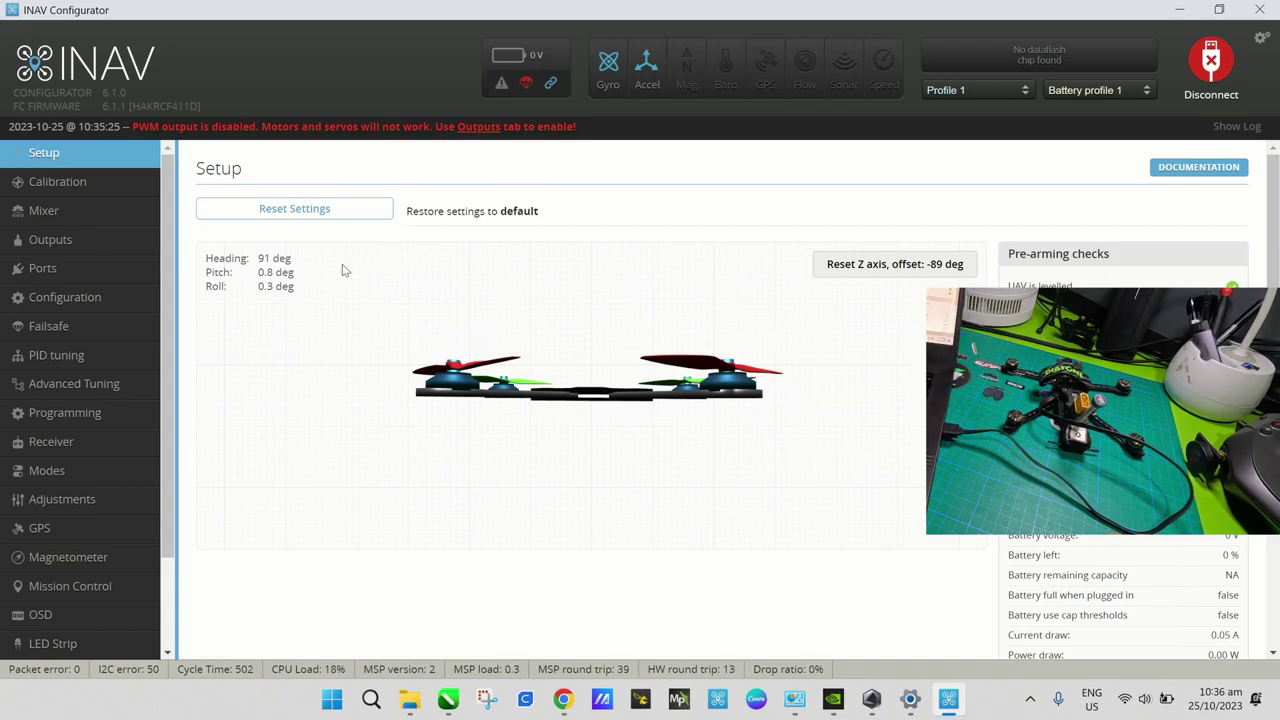
scroll(85, 325, "down", 2)
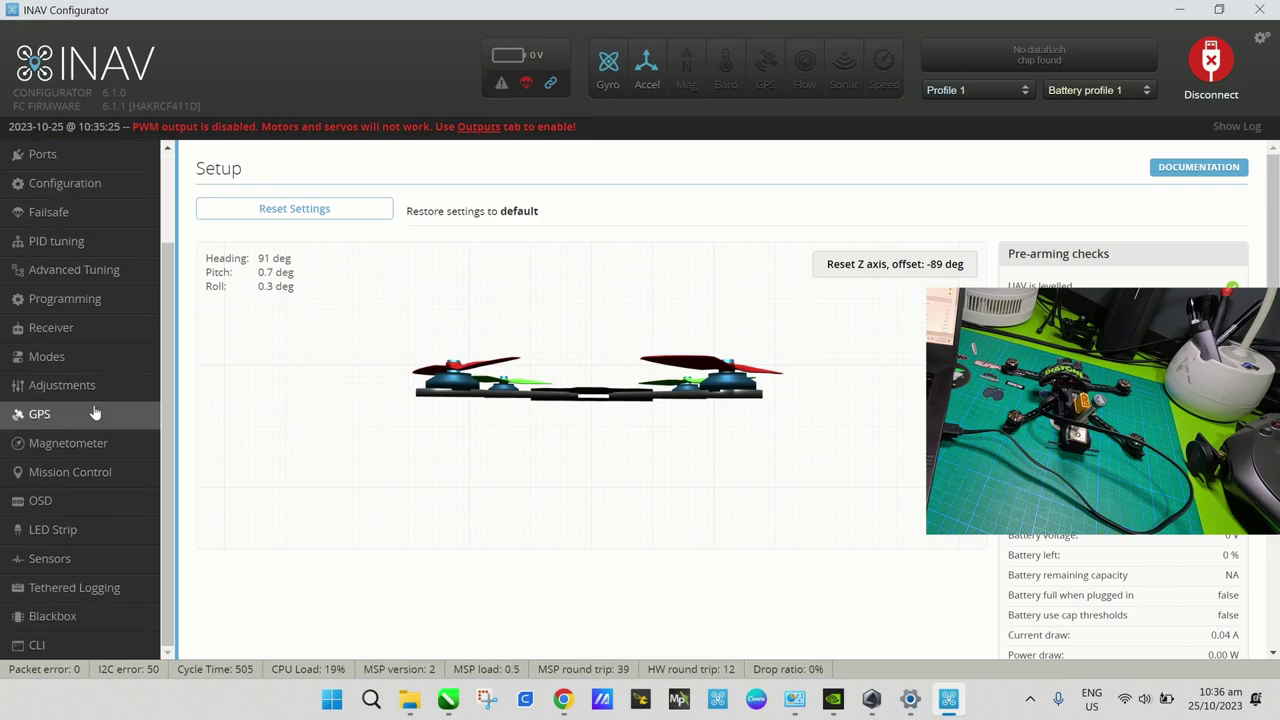
scroll(94, 412, "up", 2)
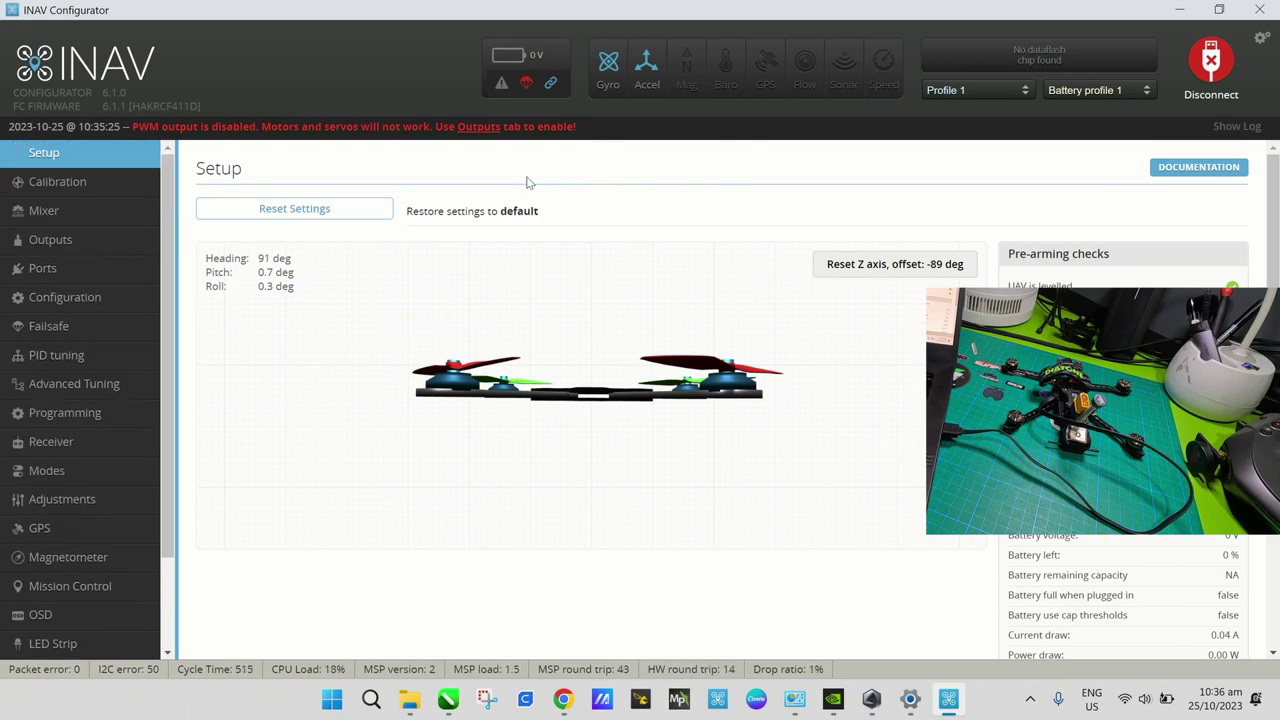
scroll(772, 311, "down", 1)
scroll(786, 317, "down", 2)
scroll(786, 317, "up", 2)
scroll(786, 317, "down", 2)
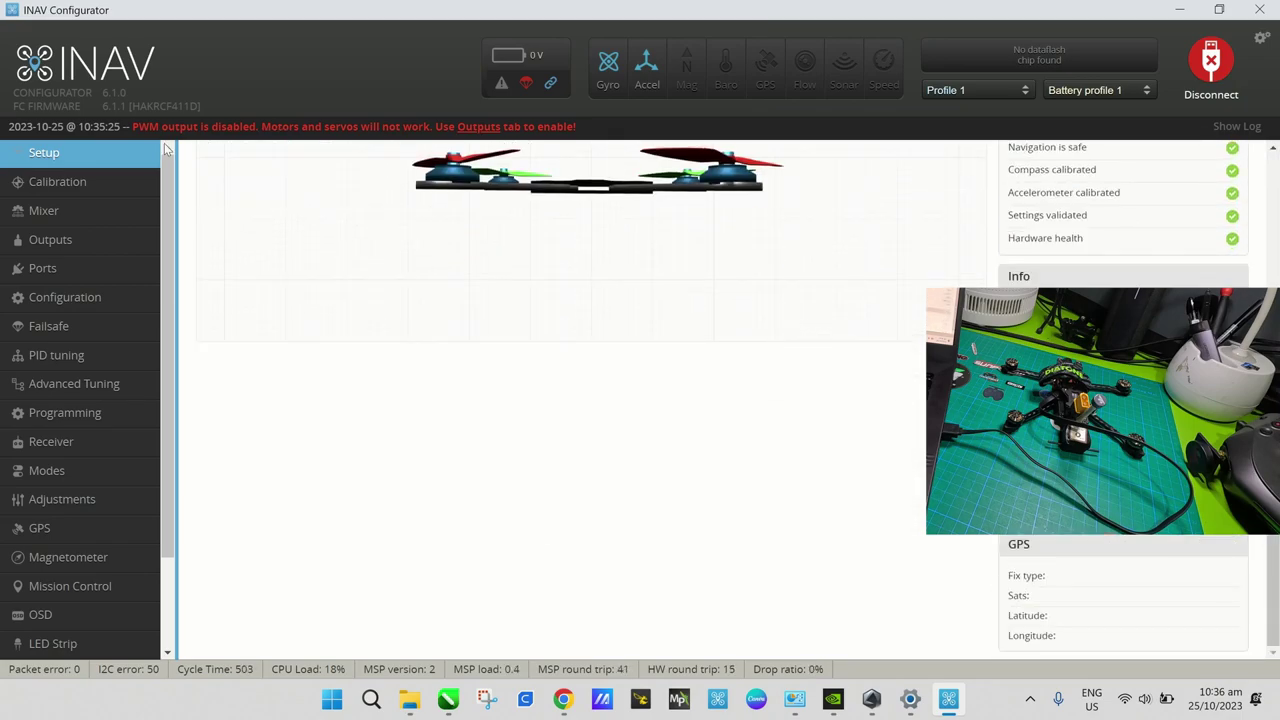
- Review the accelerometer calibration instructions and calibrate the accelerometer in all six positions pictured on the Calibration page
left_click(70, 188)
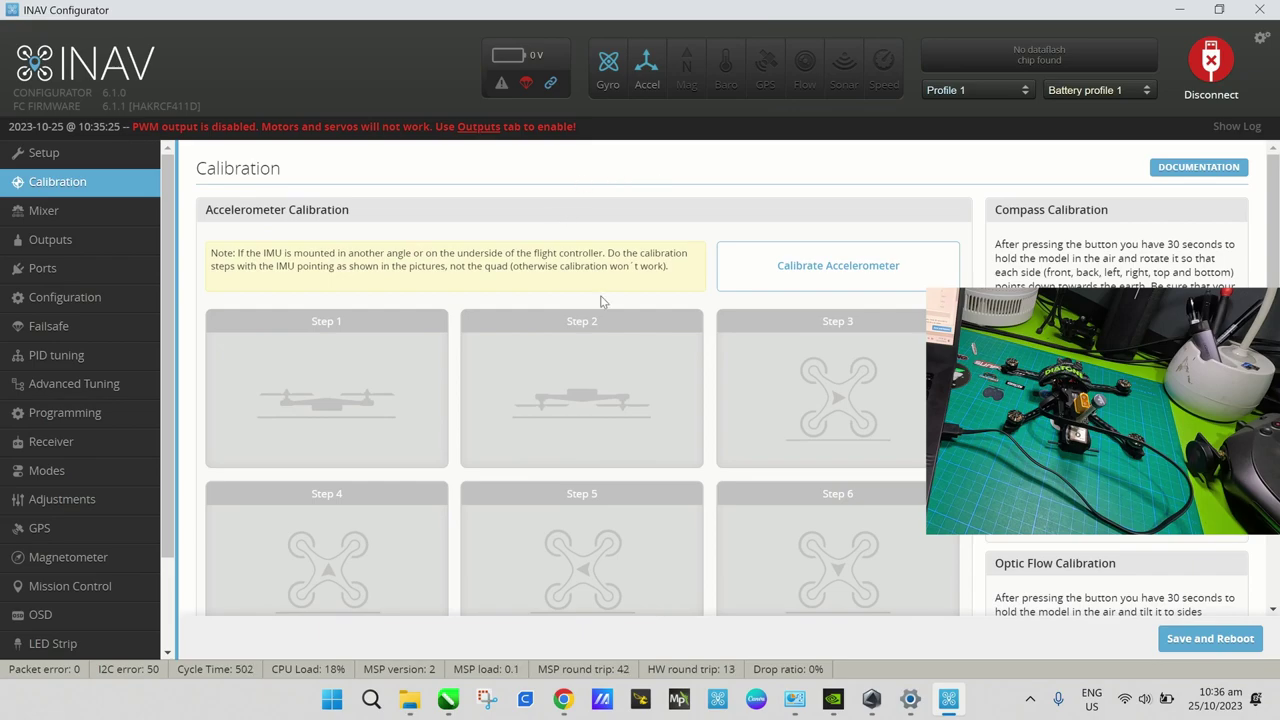
scroll(600, 298, "down", 3)
scroll(605, 316, "up", 3)
scroll(580, 272, "down", 3)
scroll(580, 270, "up", 3)
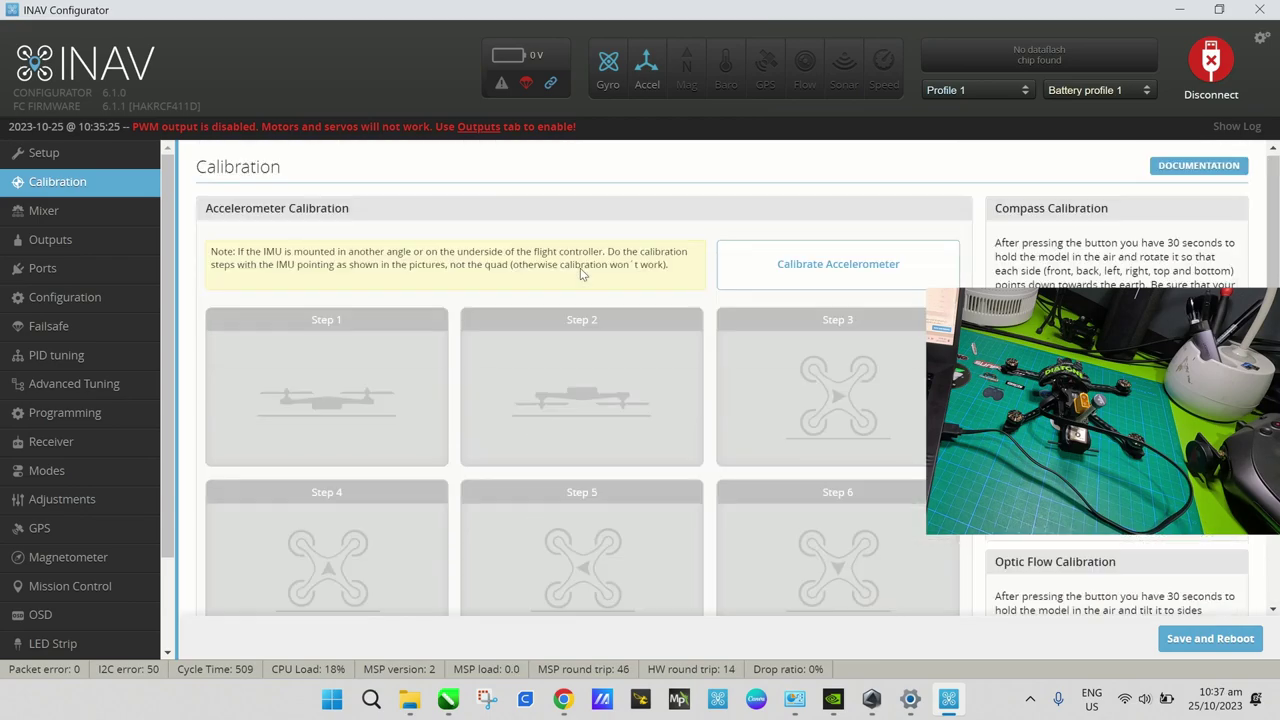
scroll(580, 276, "down", 3)
scroll(588, 290, "up", 3)
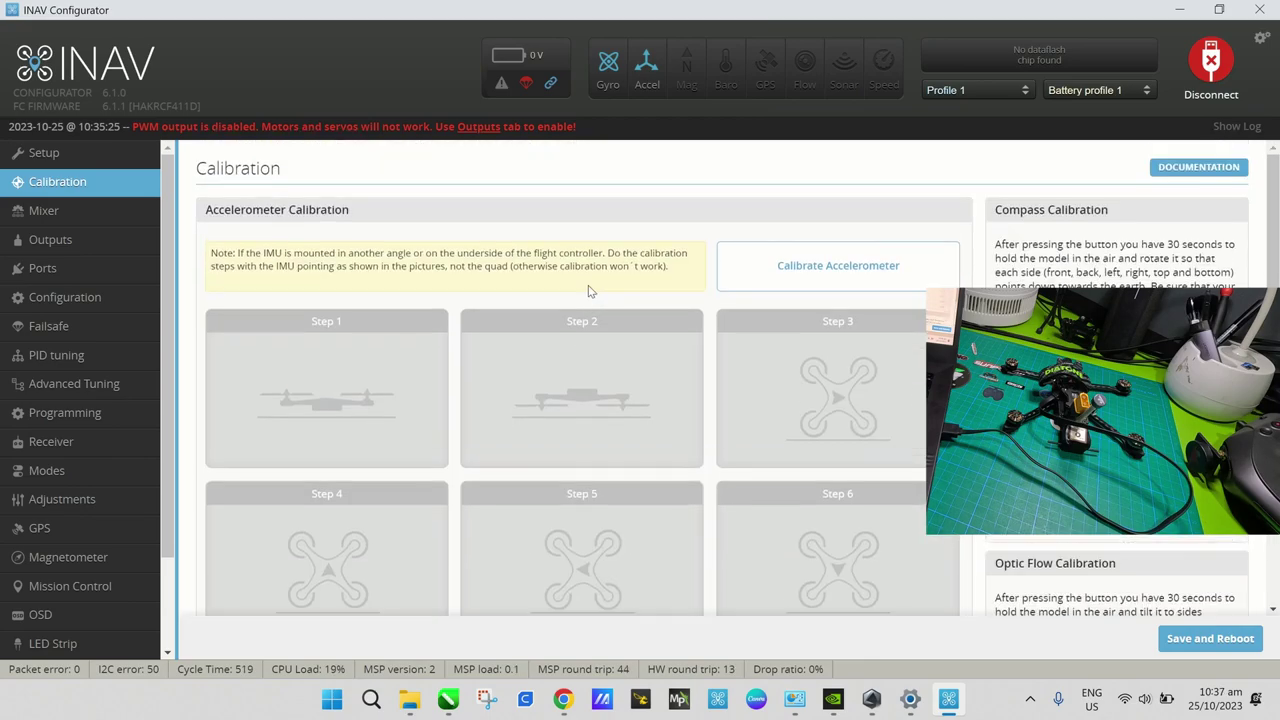
left_click(786, 262)
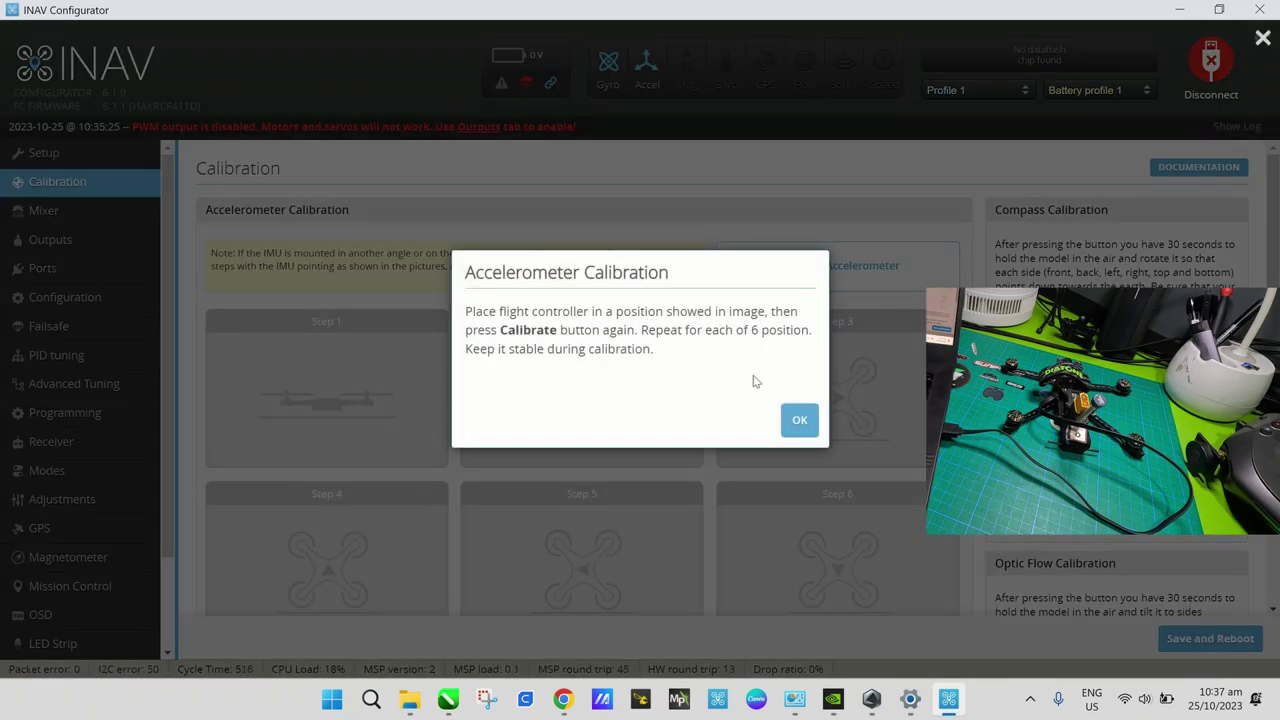
left_click(800, 420)
left_click(837, 270)
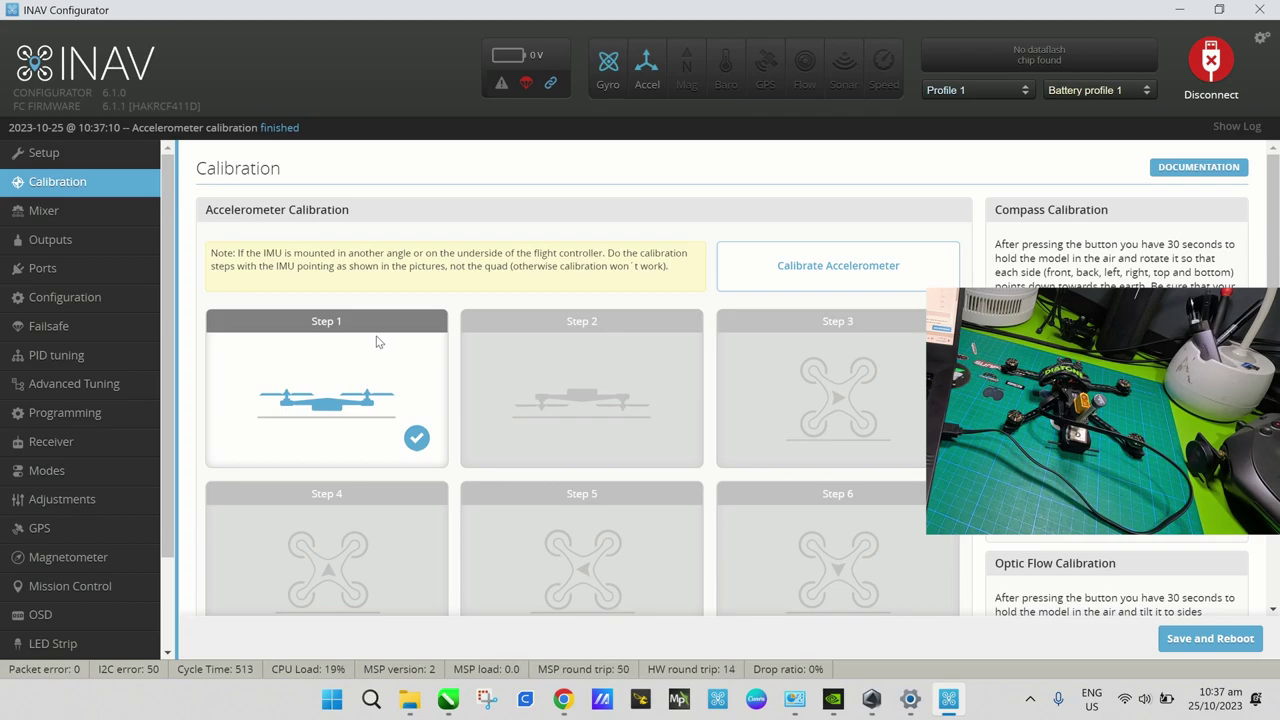
scroll(500, 354, "down", 1)
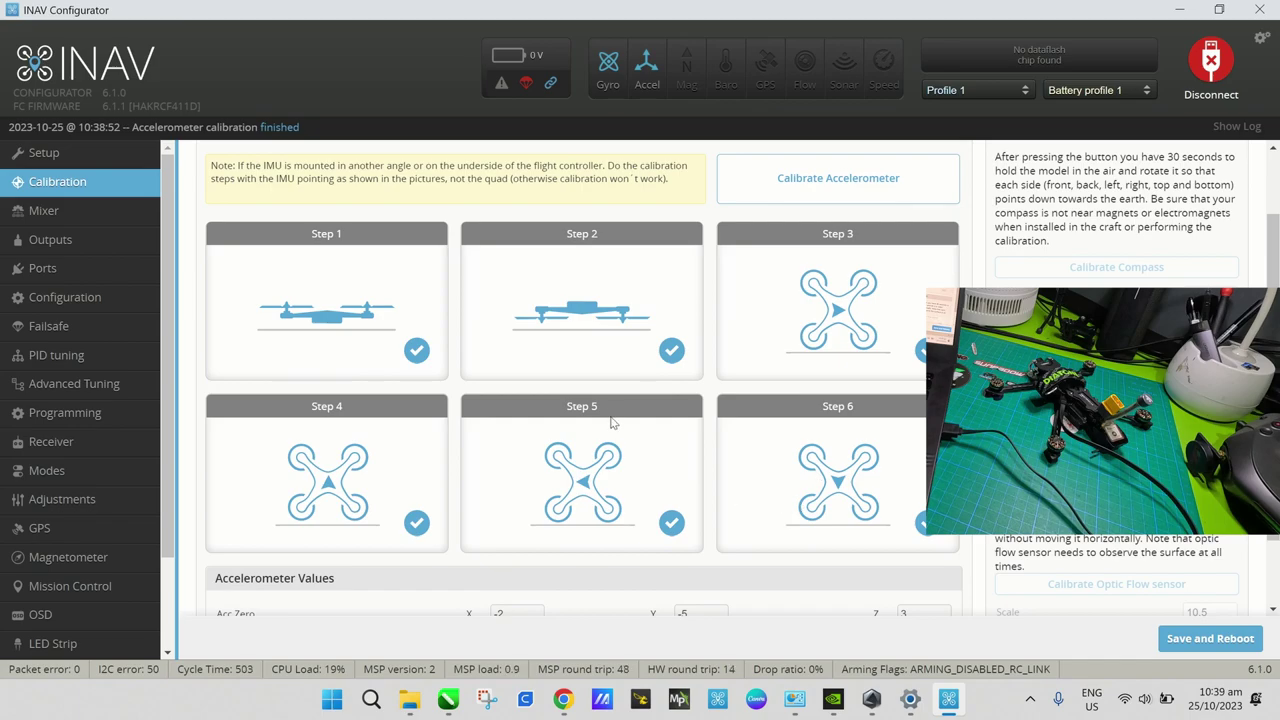
- Reset the Z axis of the 3D quad model on the Setup page and recheck the accelerometer calibration steps
left_click(78, 158)
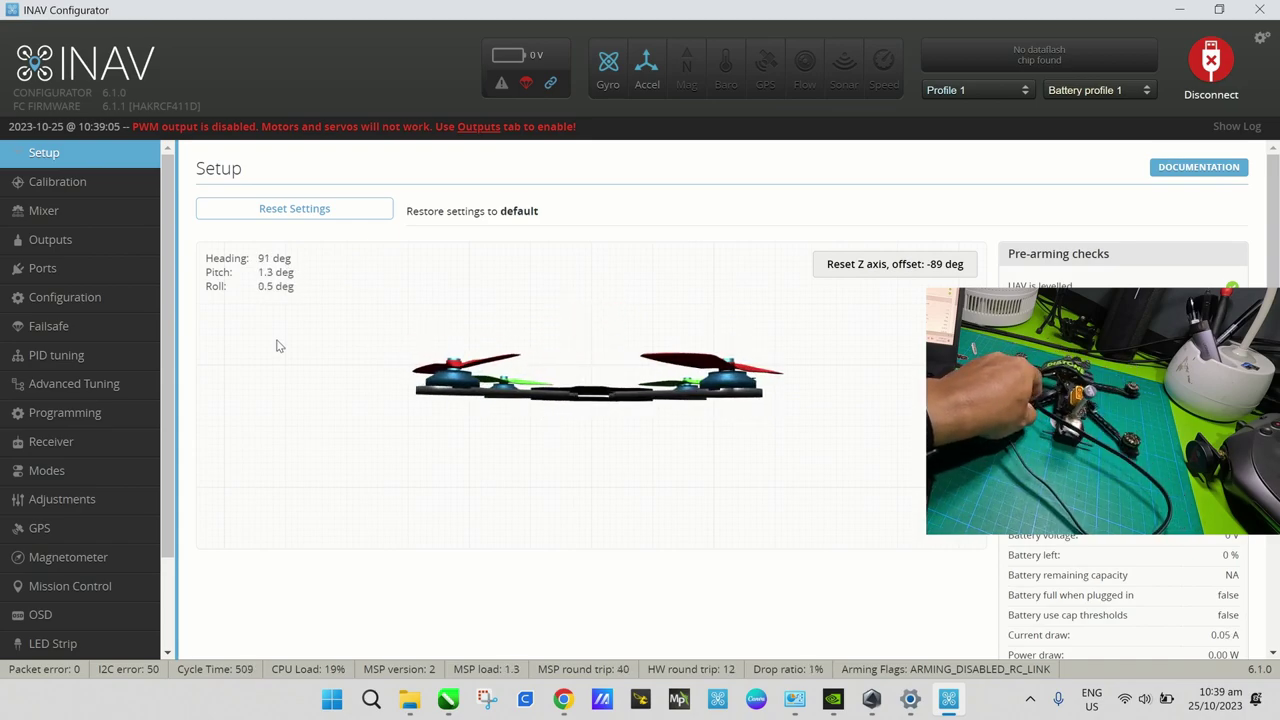
left_click(905, 266)
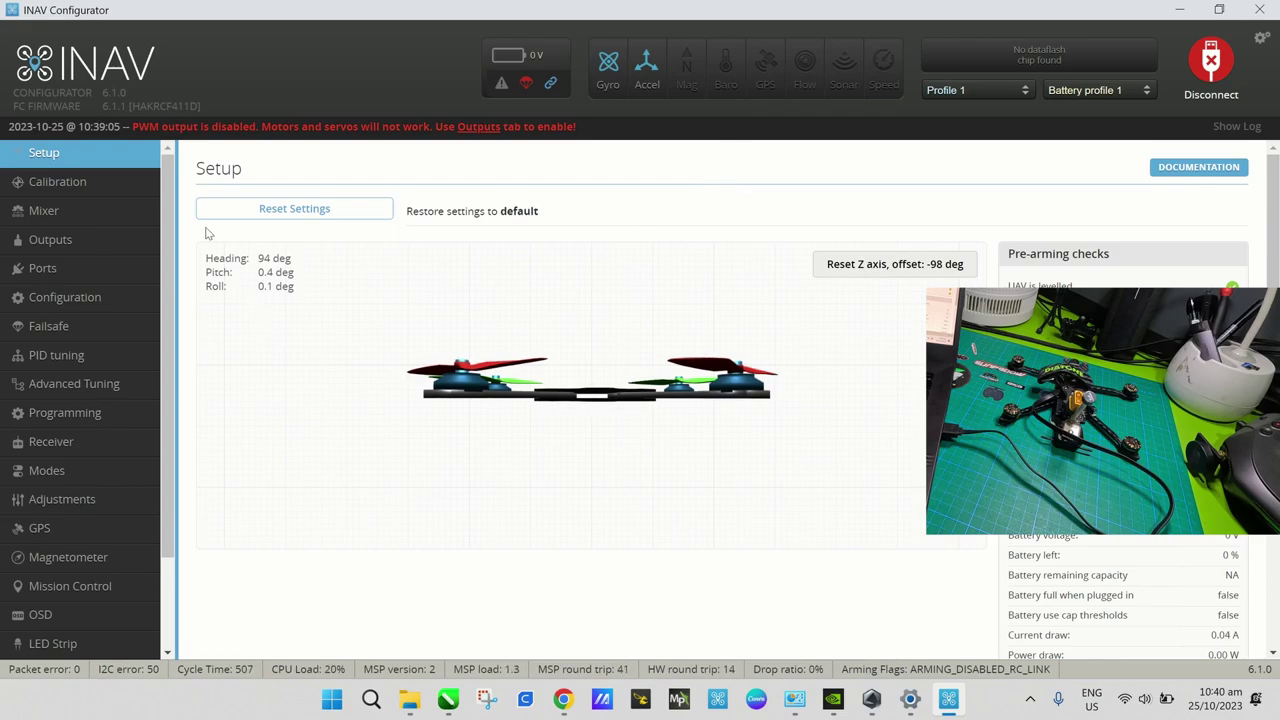
left_click(94, 184)
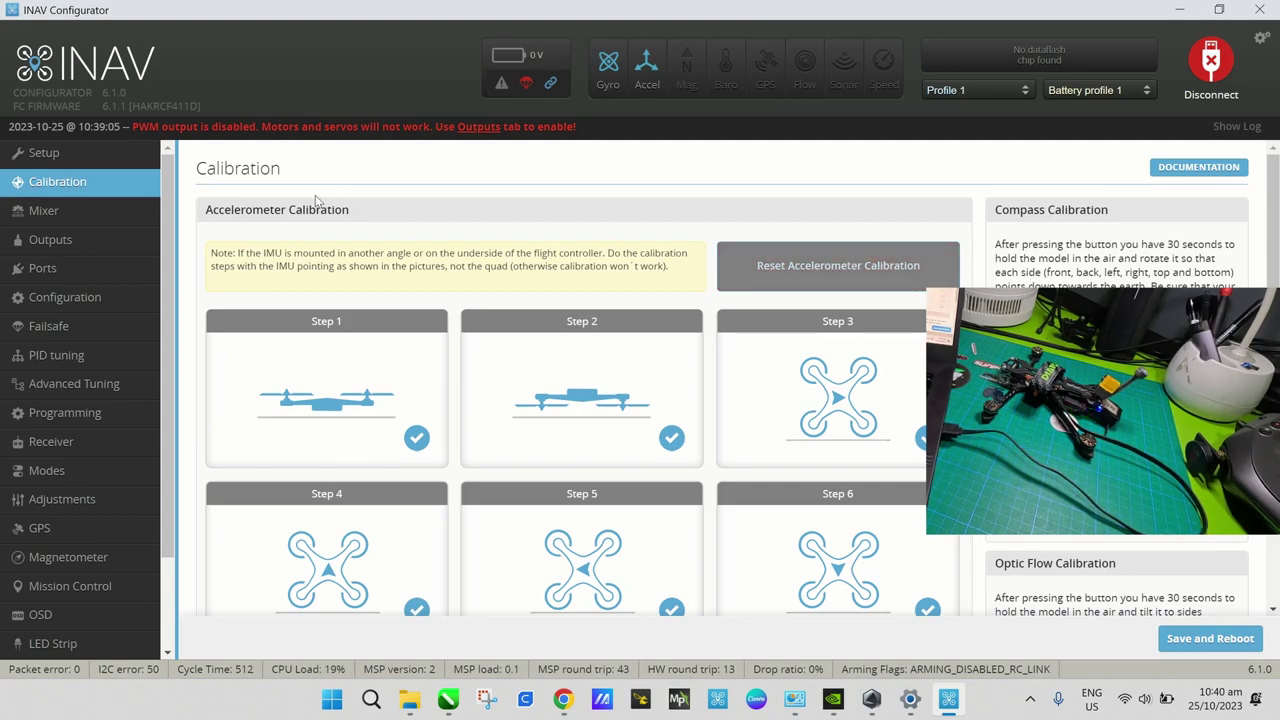
- Review the Mixer page's motor rules, Quad X preset and available platform types, keeping Multirotor as the platform
left_click(66, 218)
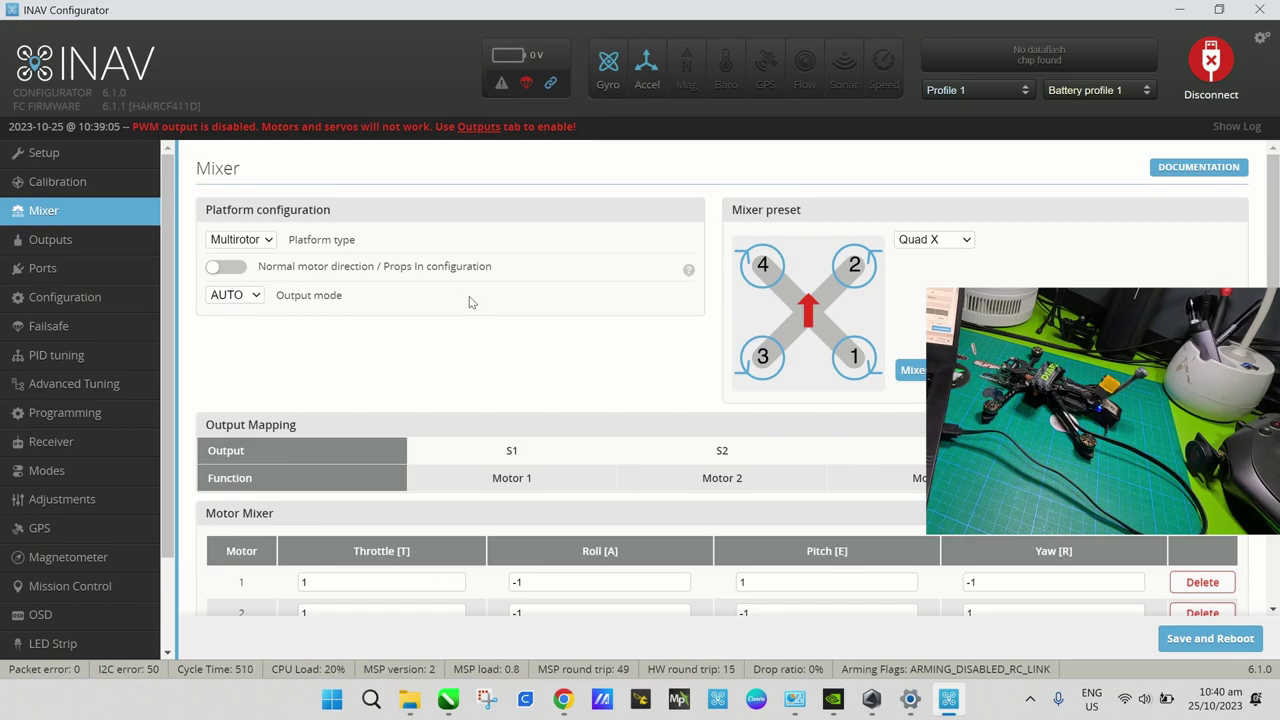
scroll(518, 331, "down", 3)
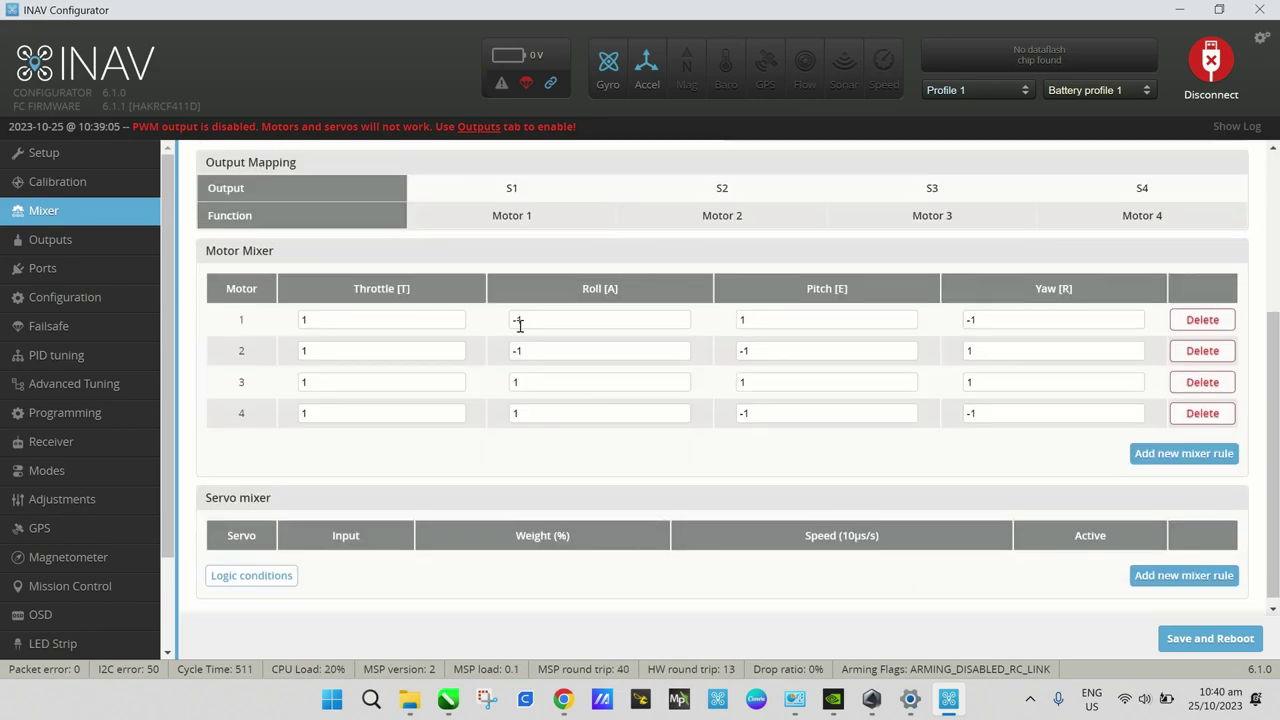
scroll(640, 455, "up", 3)
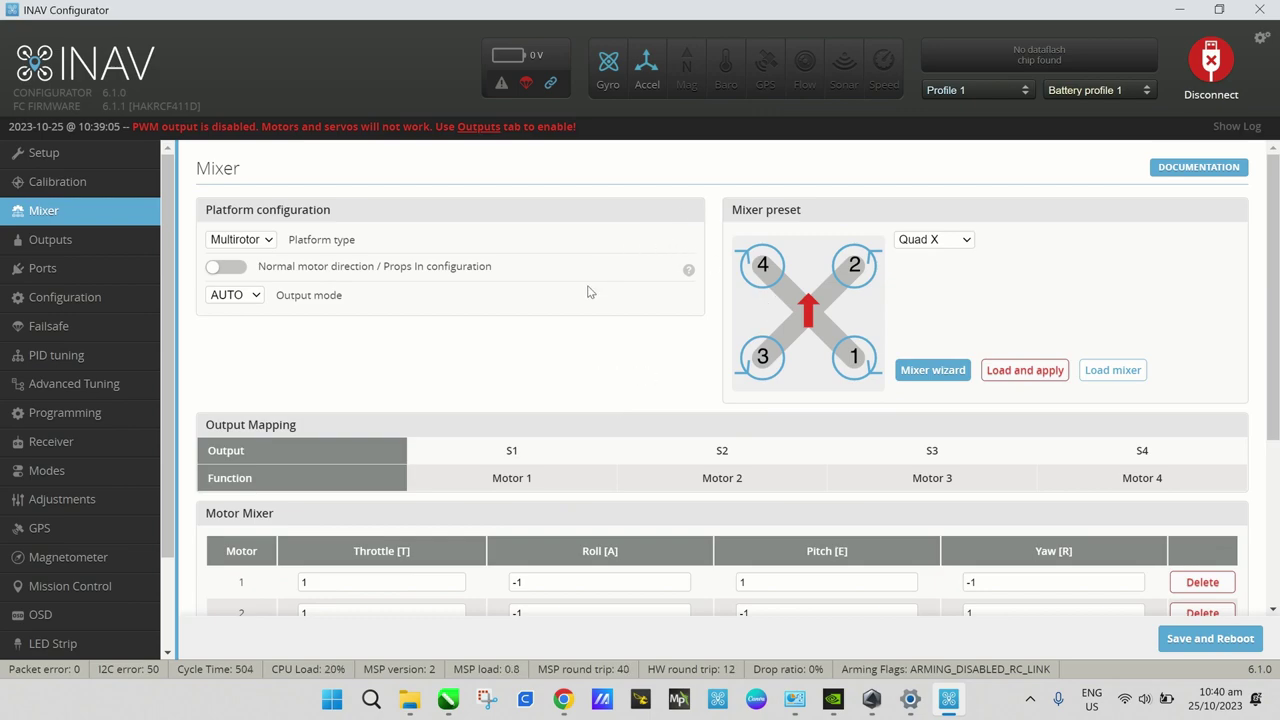
left_click(265, 242)
left_click(265, 242)
left_click(267, 246)
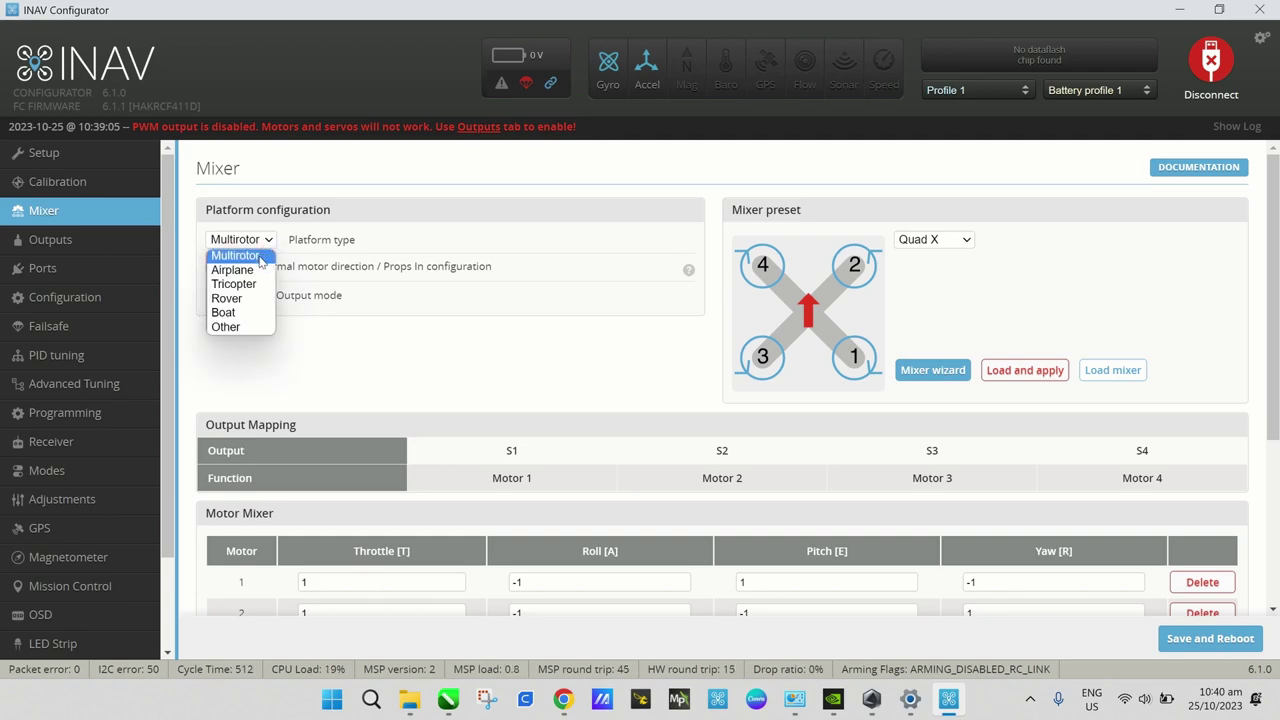
left_click(330, 245)
left_click(258, 244)
left_click(258, 244)
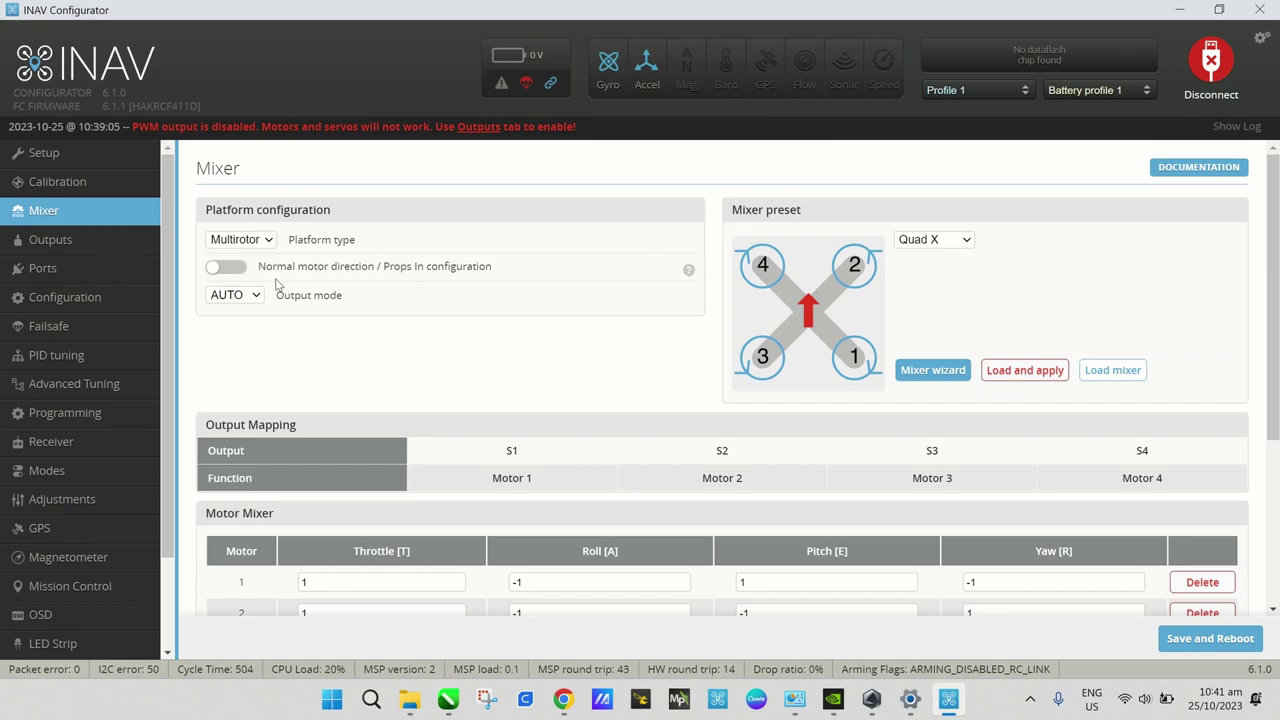
- Turn on the Reversed motor direction / Props Out configuration in the mixer and save the change with a reboot
left_click(239, 272)
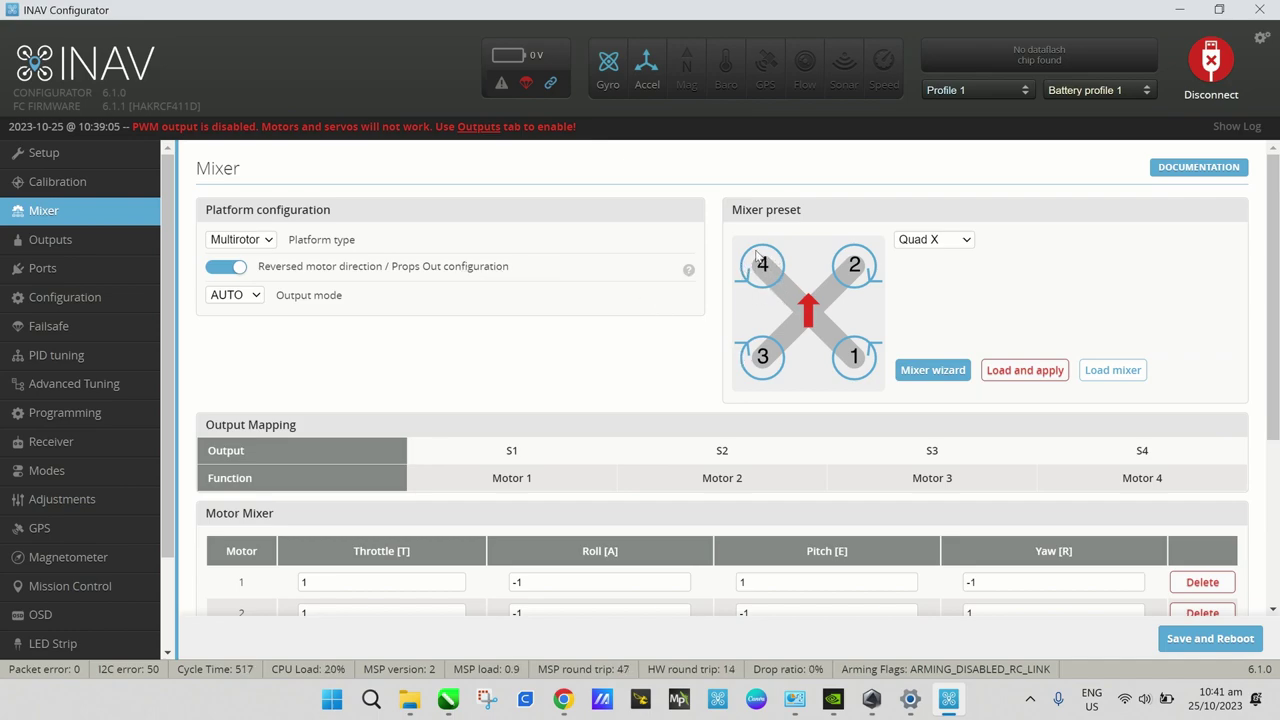
left_click(233, 273)
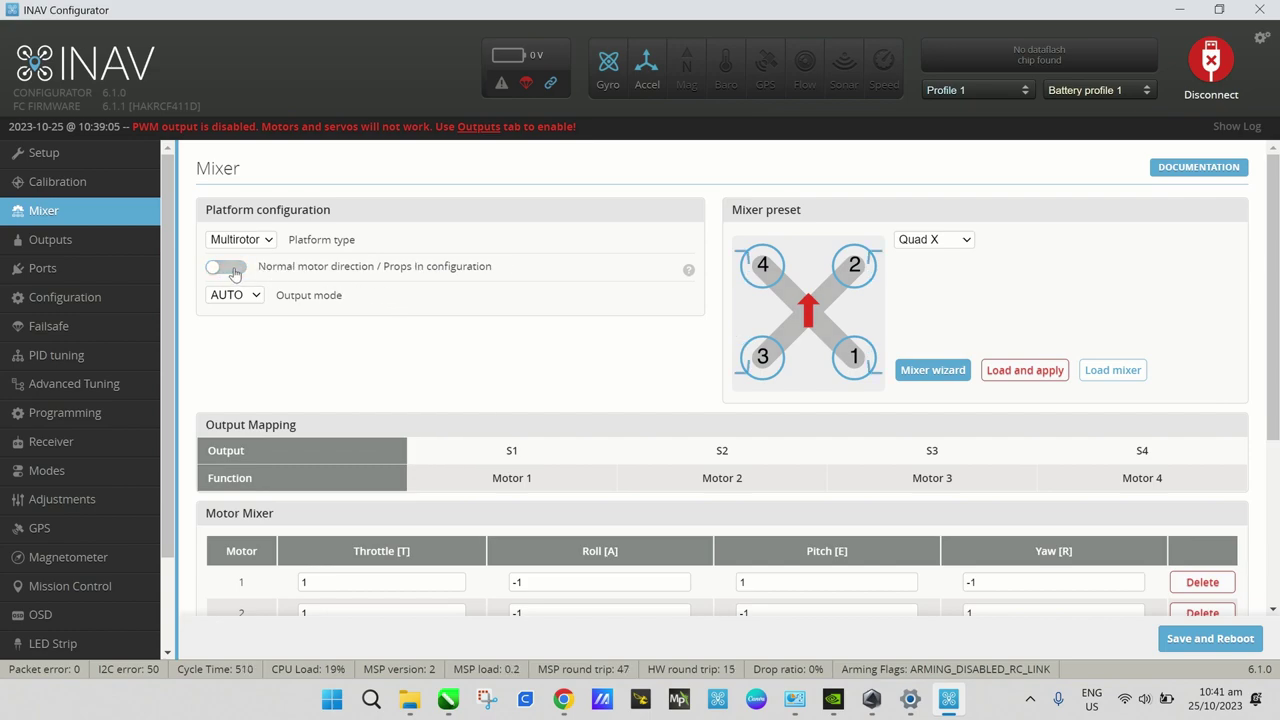
left_click(233, 273)
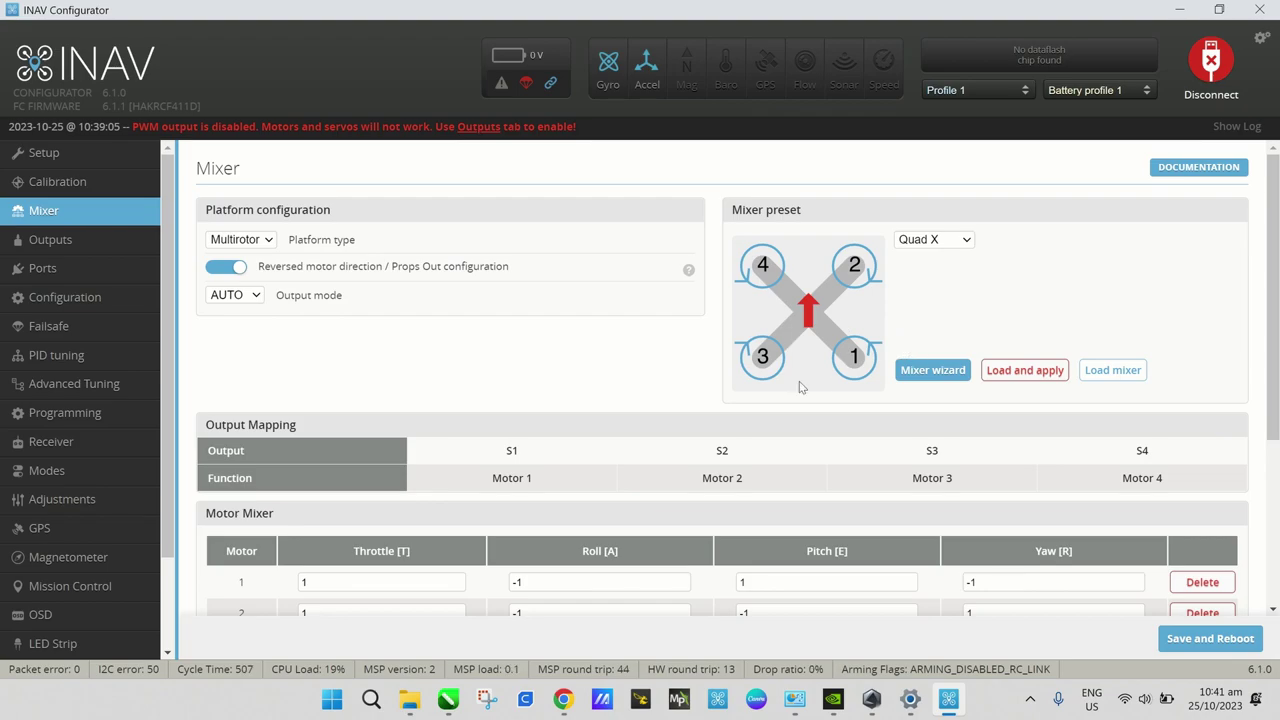
scroll(634, 495, "down", 3)
scroll(629, 495, "up", 3)
scroll(700, 355, "down", 3)
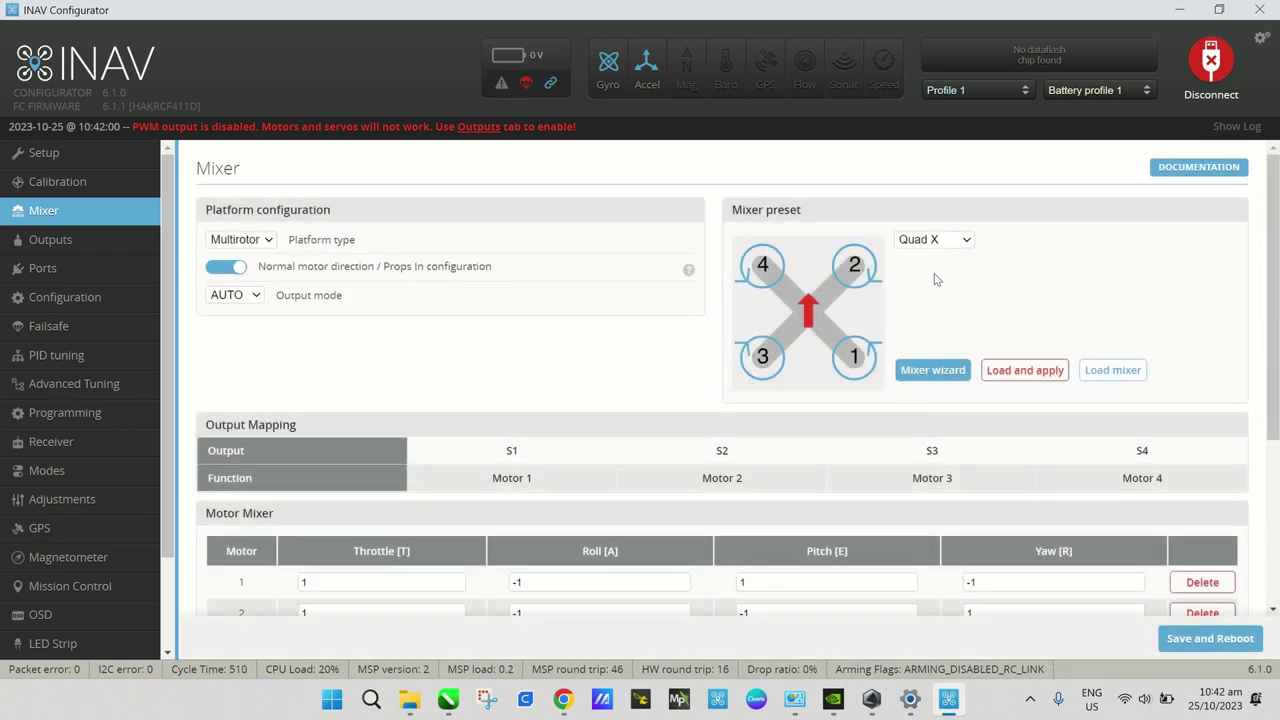
- Enable motor and servo output on the Outputs page, keeping DSHOT300 as the ESC protocol
left_click(89, 243)
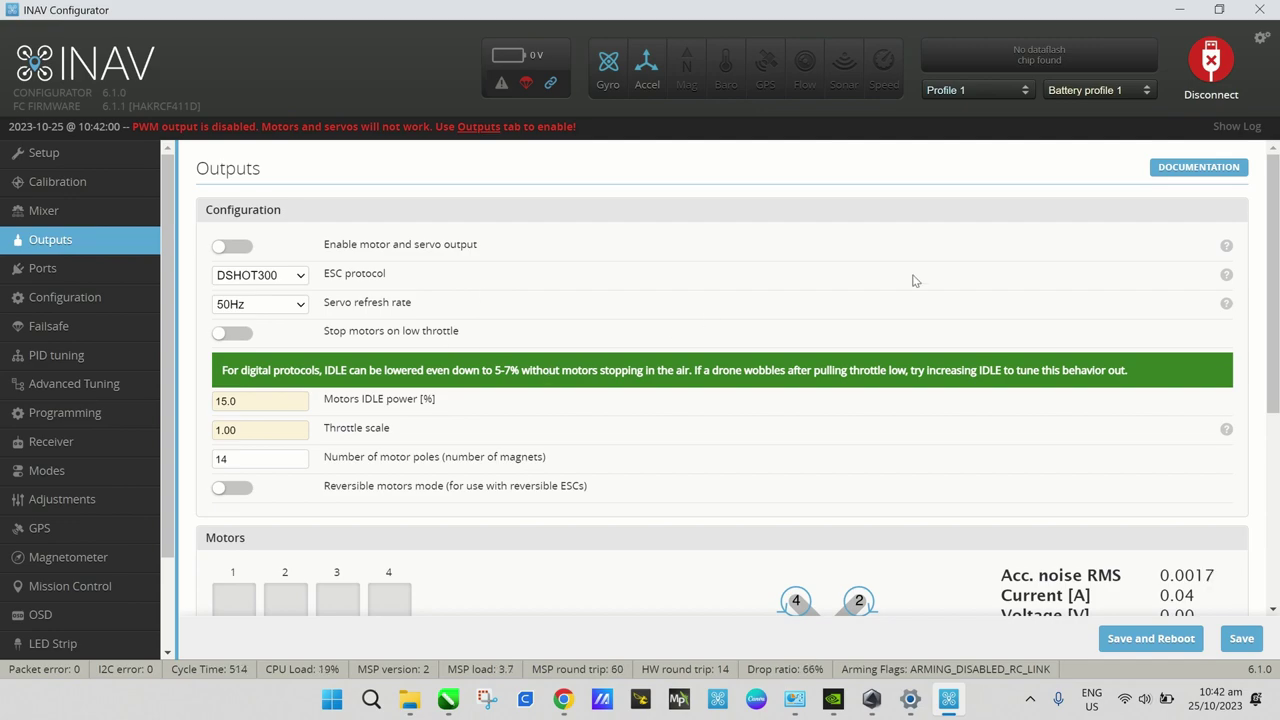
left_click(241, 250)
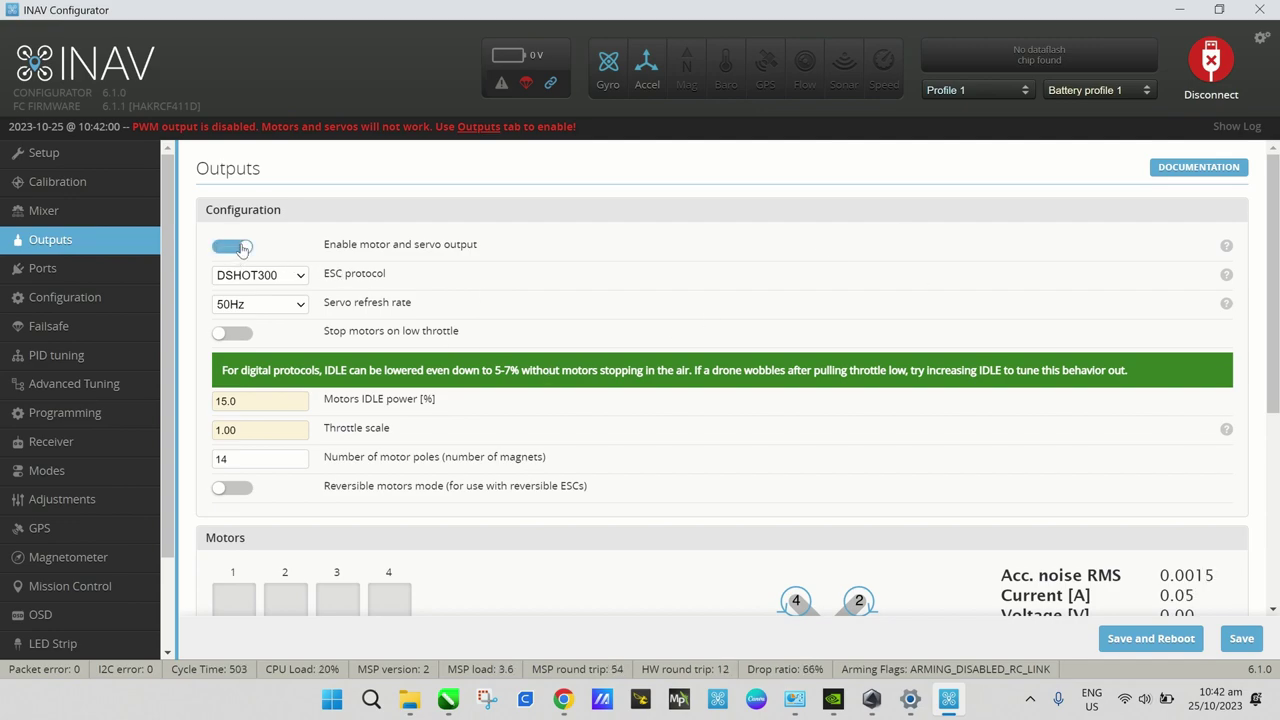
left_click(300, 279)
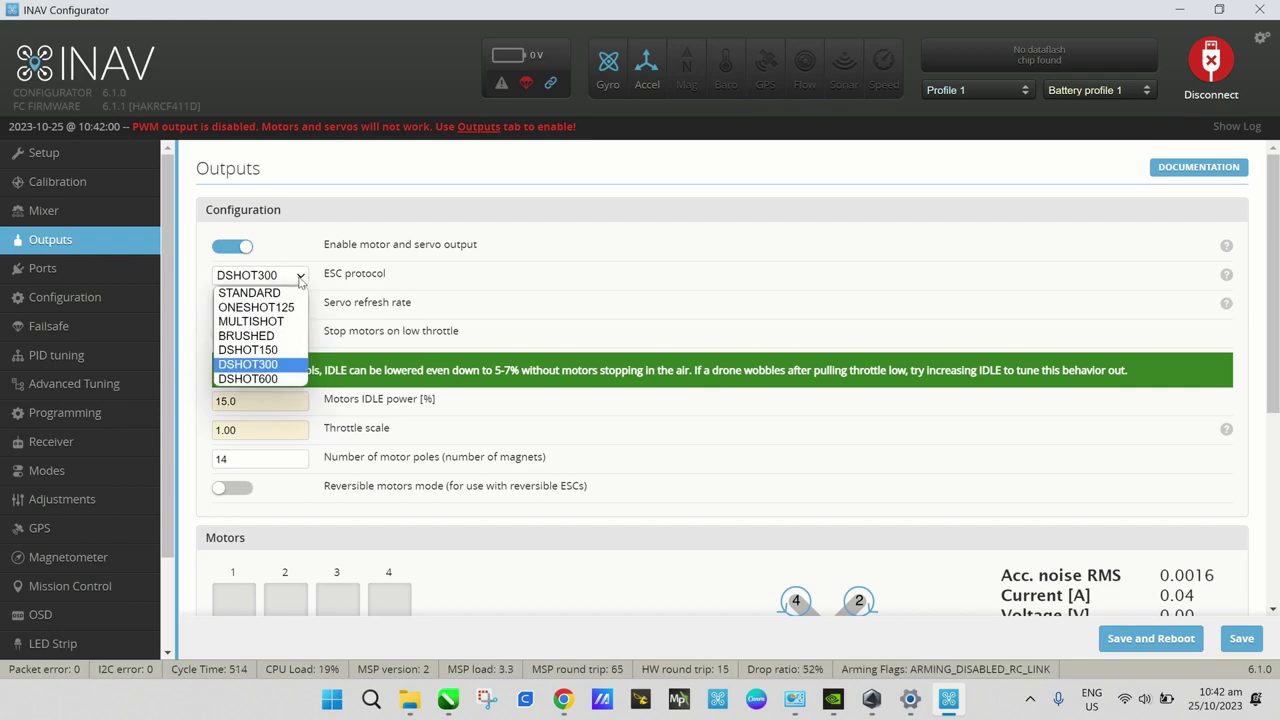
left_click(300, 279)
left_click(298, 280)
left_click(294, 282)
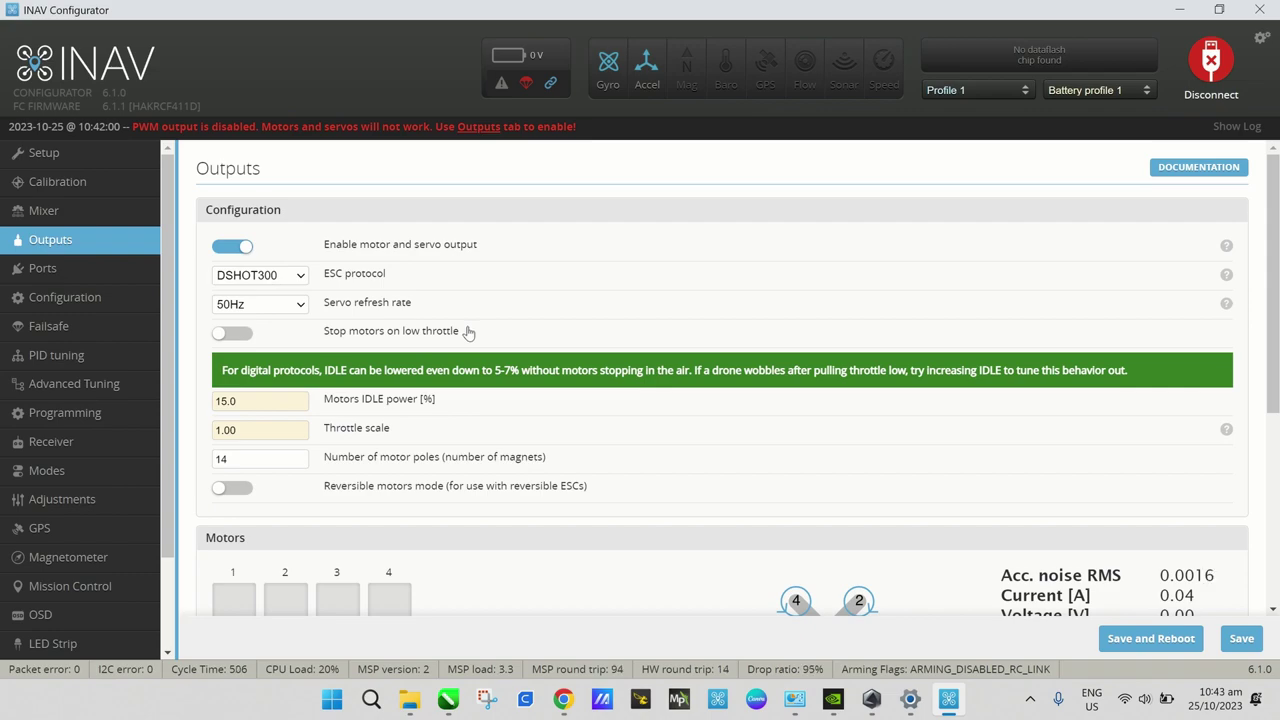
- Set the motors' idle power to 10% and the number of motor poles to 12
left_click(253, 400)
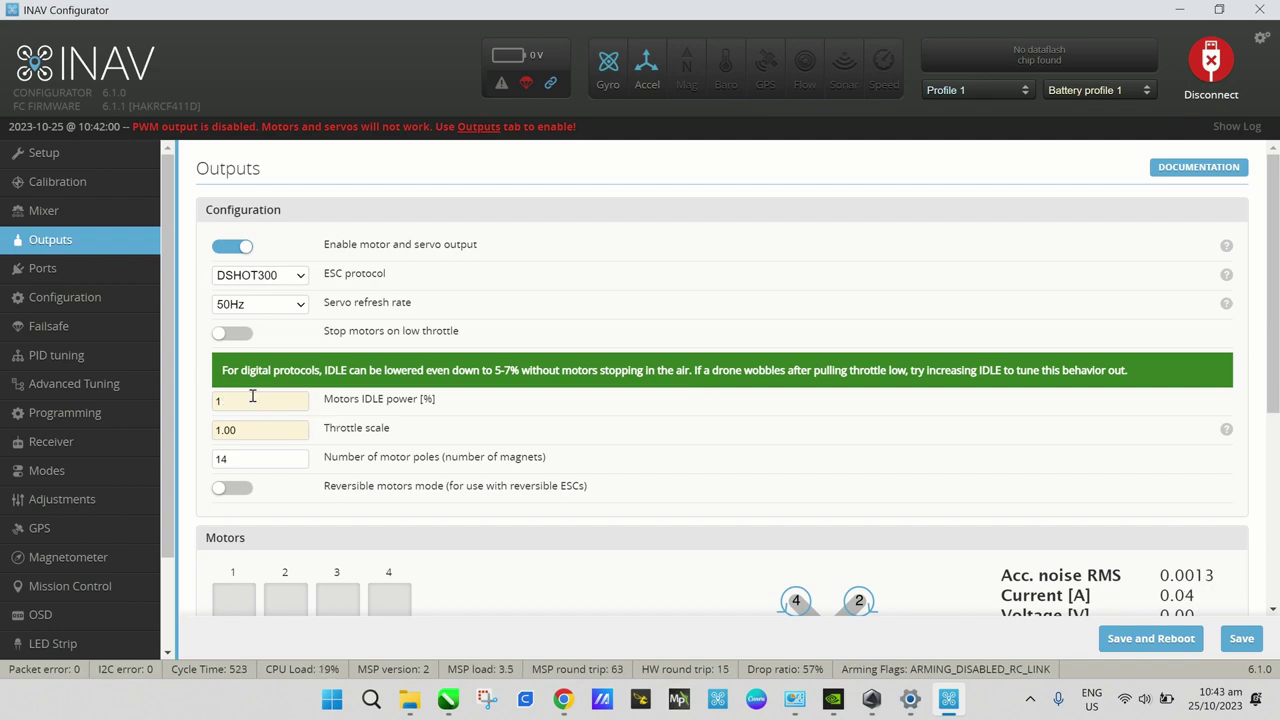
type("0")
scroll(514, 448, "down", 4)
scroll(514, 448, "up", 1)
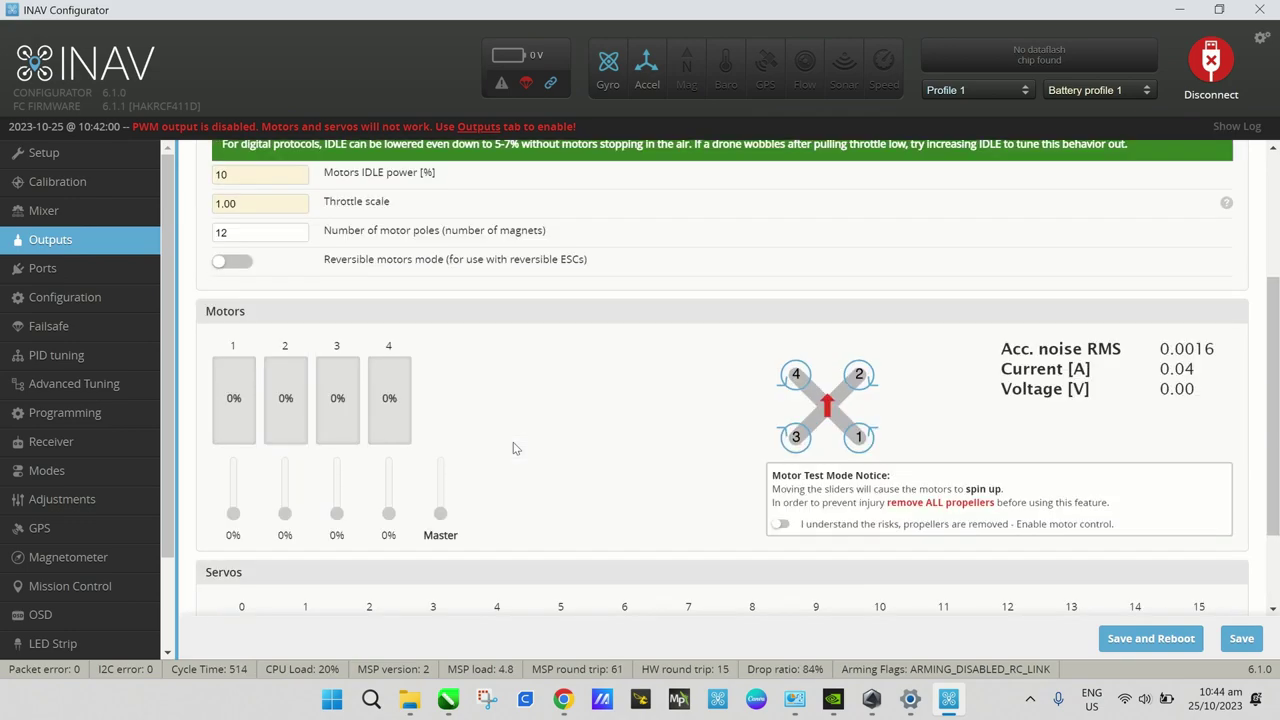
- Look over the output configuration, motor test and servo sections, and save the output settings with a reboot
scroll(513, 448, "up", 1)
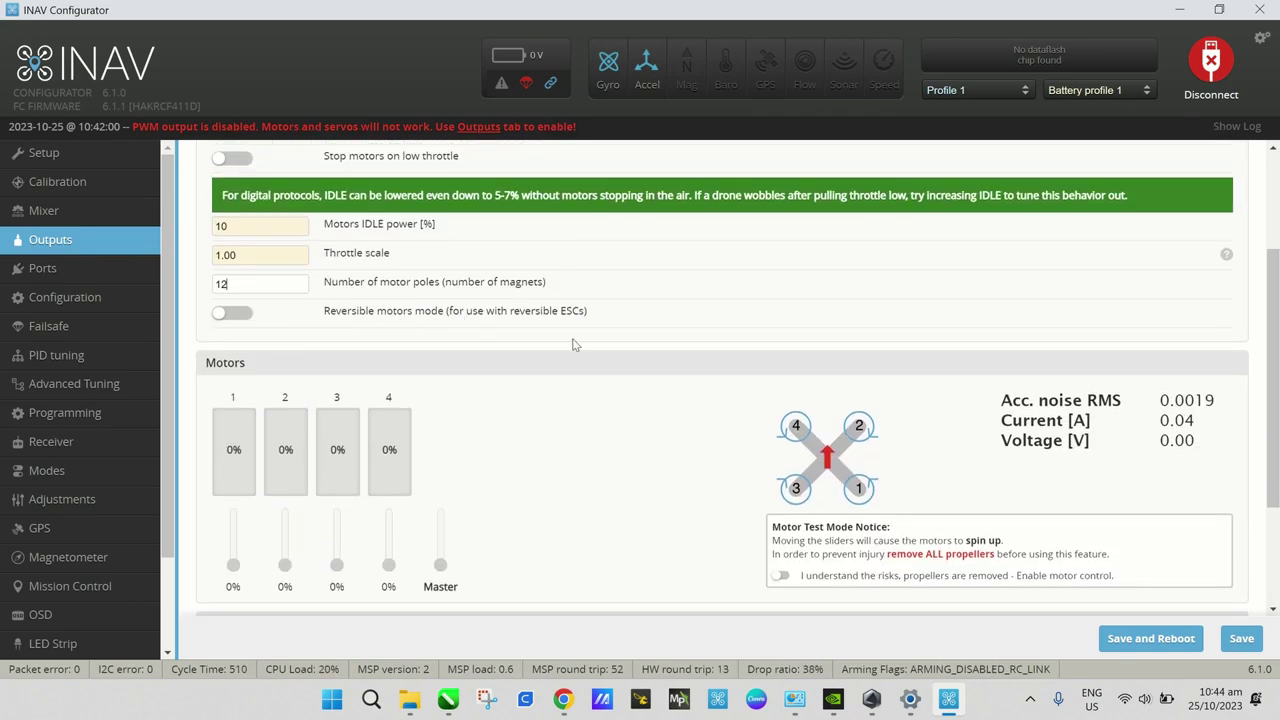
scroll(571, 343, "up", 2)
scroll(590, 331, "down", 2)
scroll(590, 331, "down", 1)
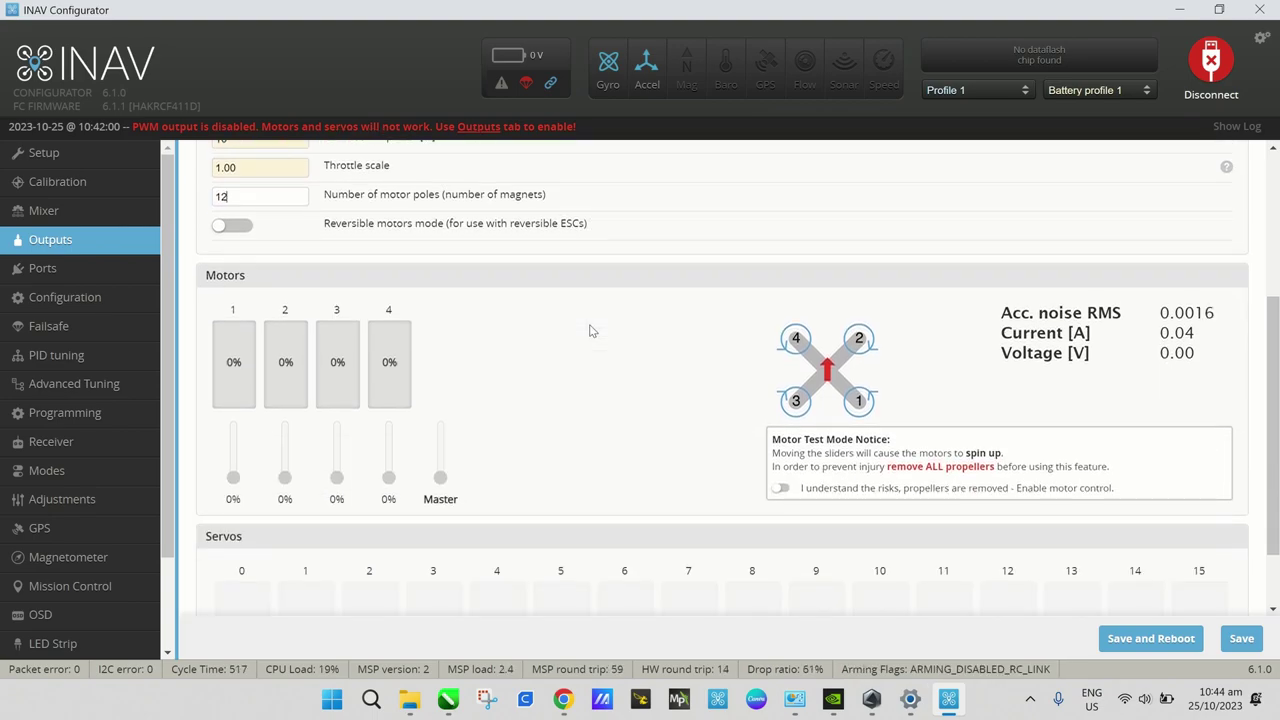
scroll(623, 286, "down", 2)
scroll(622, 289, "up", 3)
scroll(623, 287, "up", 1)
scroll(623, 286, "down", 3)
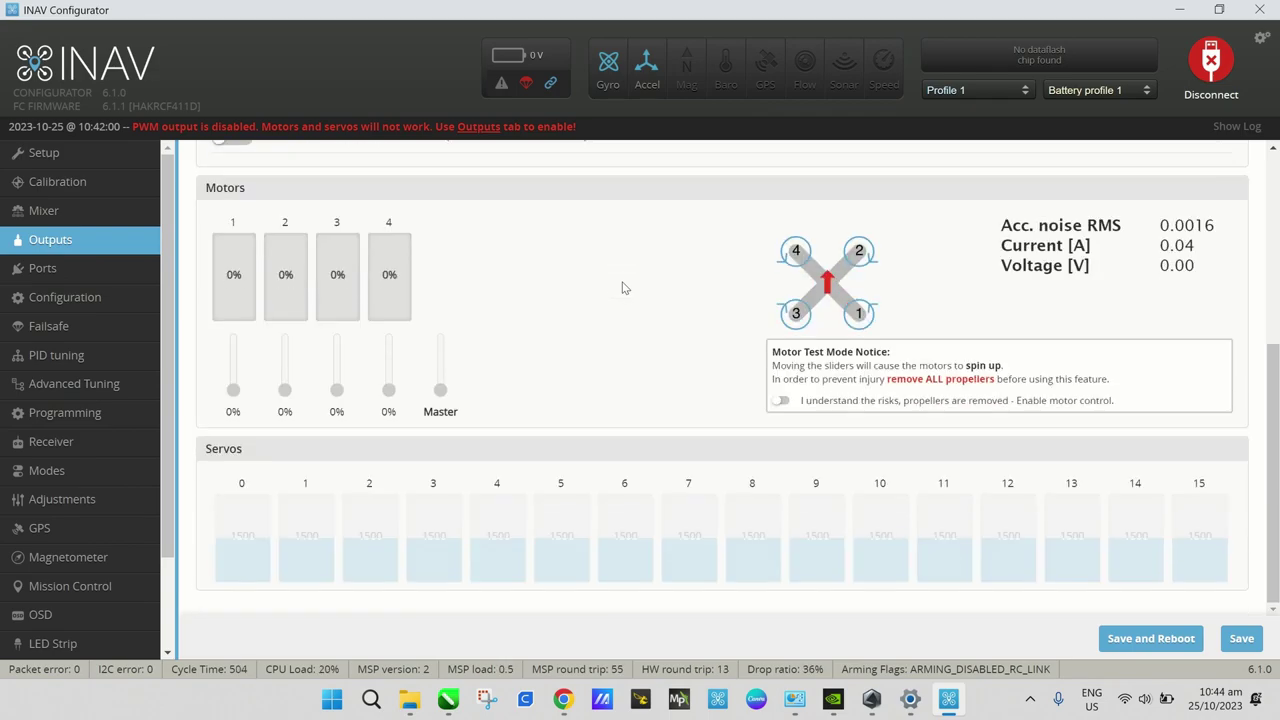
scroll(623, 286, "up", 7)
scroll(727, 389, "down", 8)
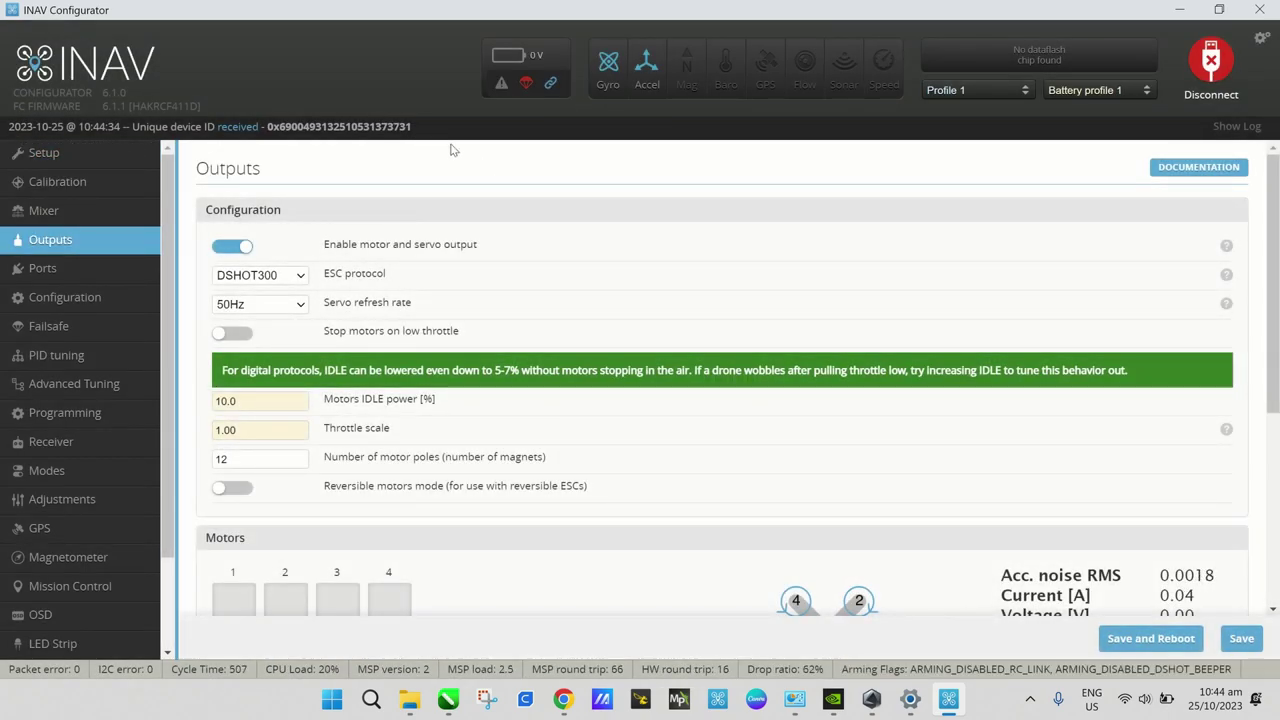
- On the Ports page, disable MSP on UART1 and enable Serial RX for it
left_click(78, 271)
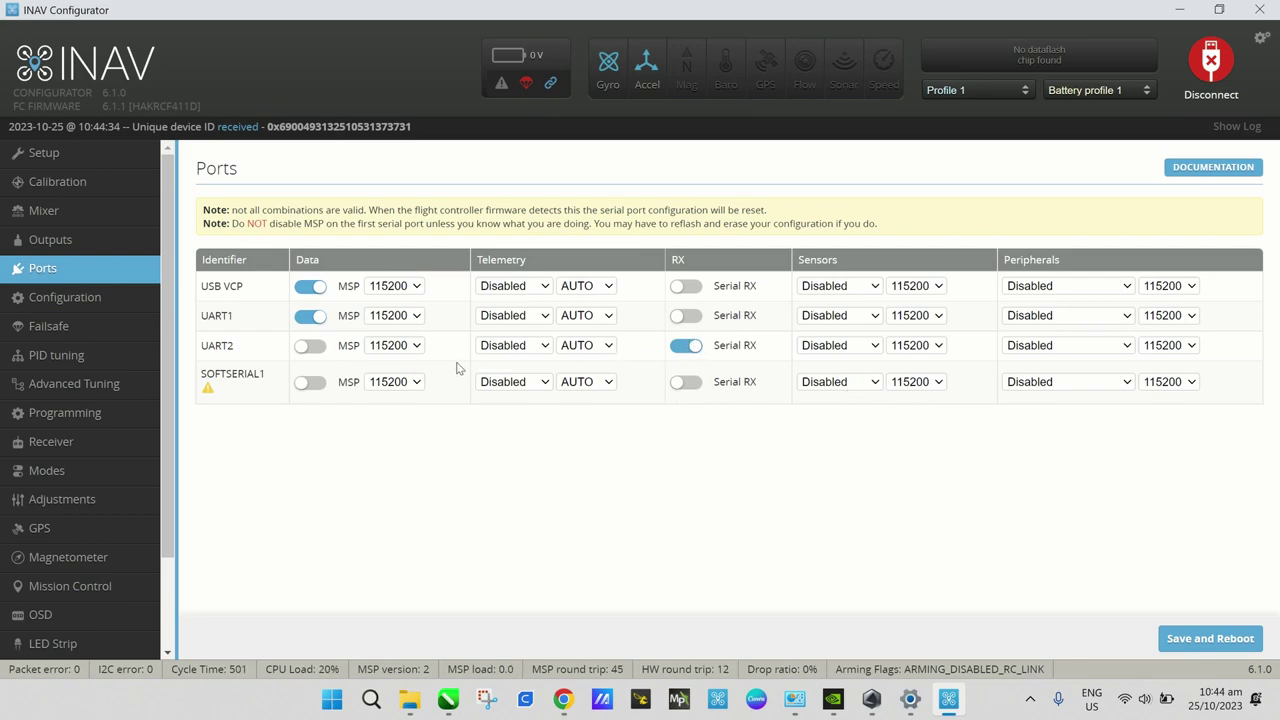
left_click(310, 316)
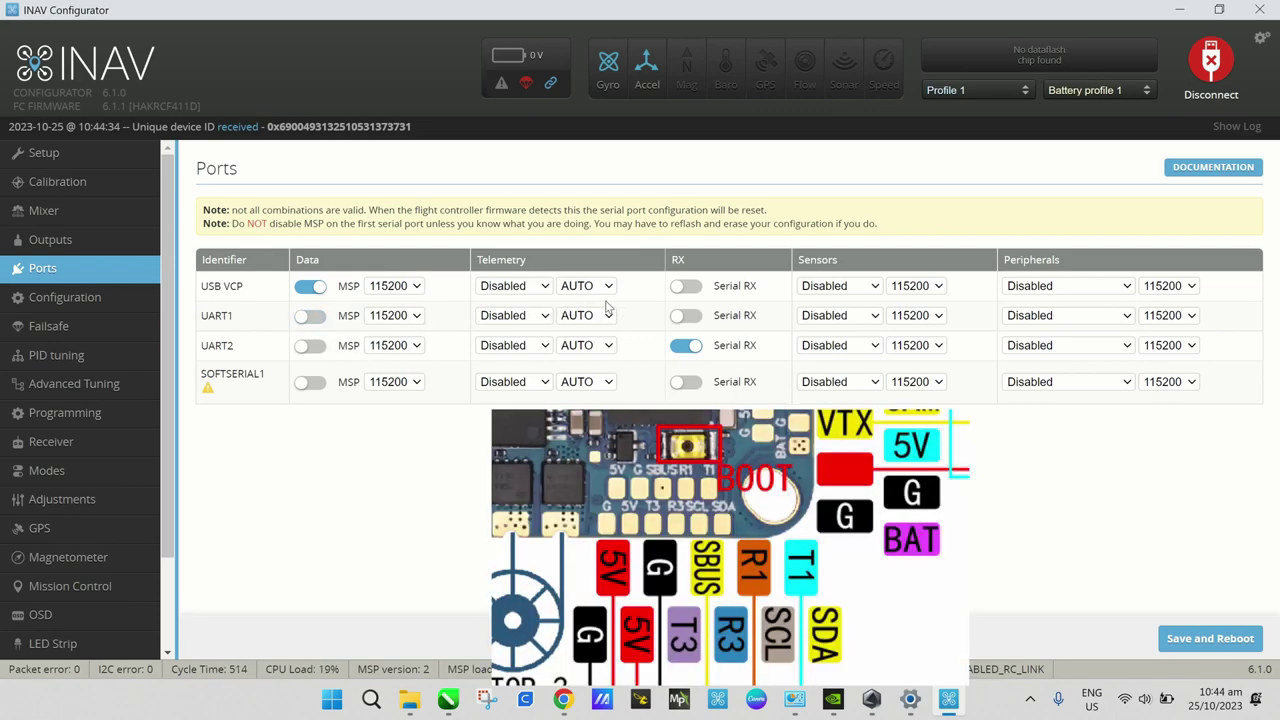
left_click(688, 317)
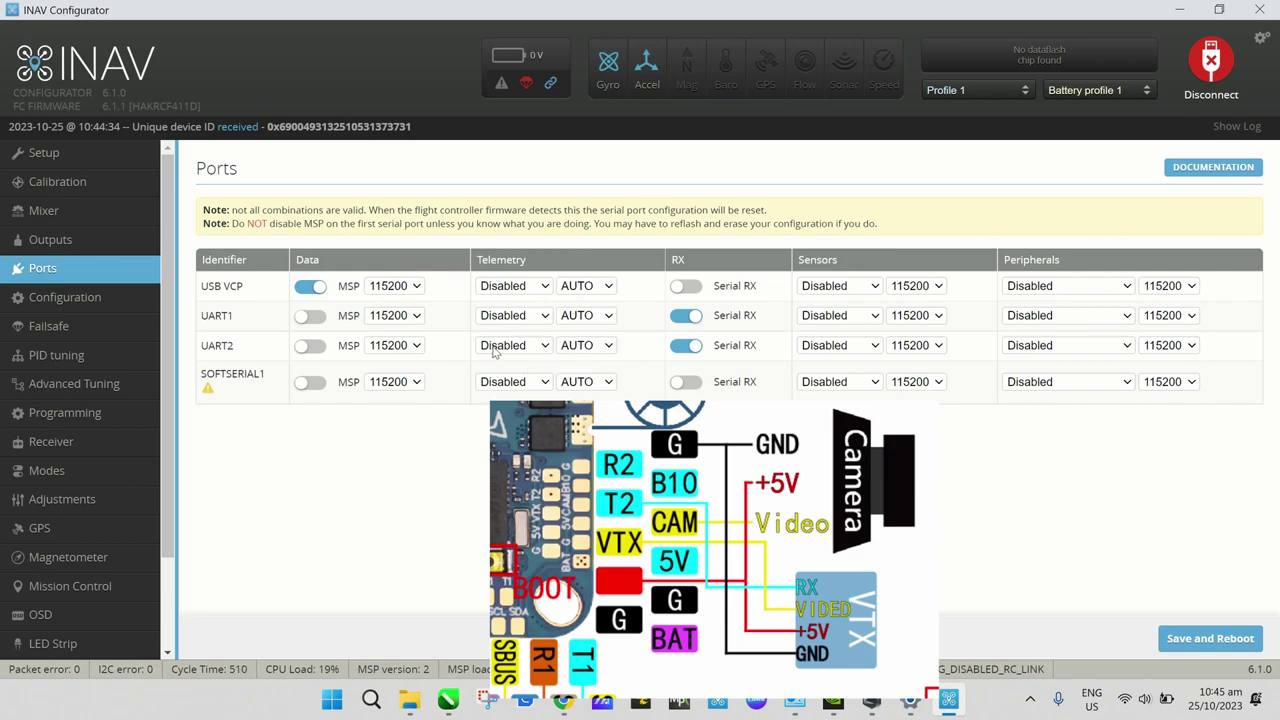
- Disable Serial RX on UART2 and set its peripheral to MSP DisplayPort; assign GPS as the SOFTSERIAL1 sensor
left_click(690, 346)
left_click(1124, 350)
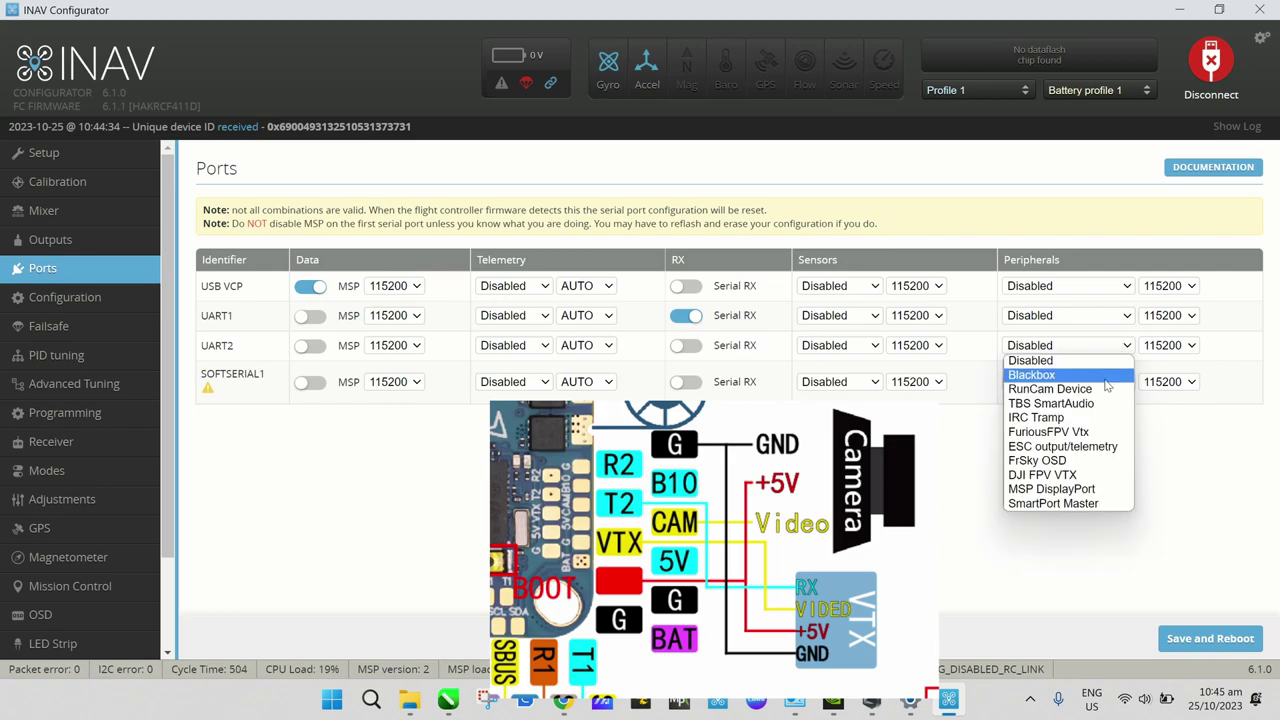
left_click(1085, 489)
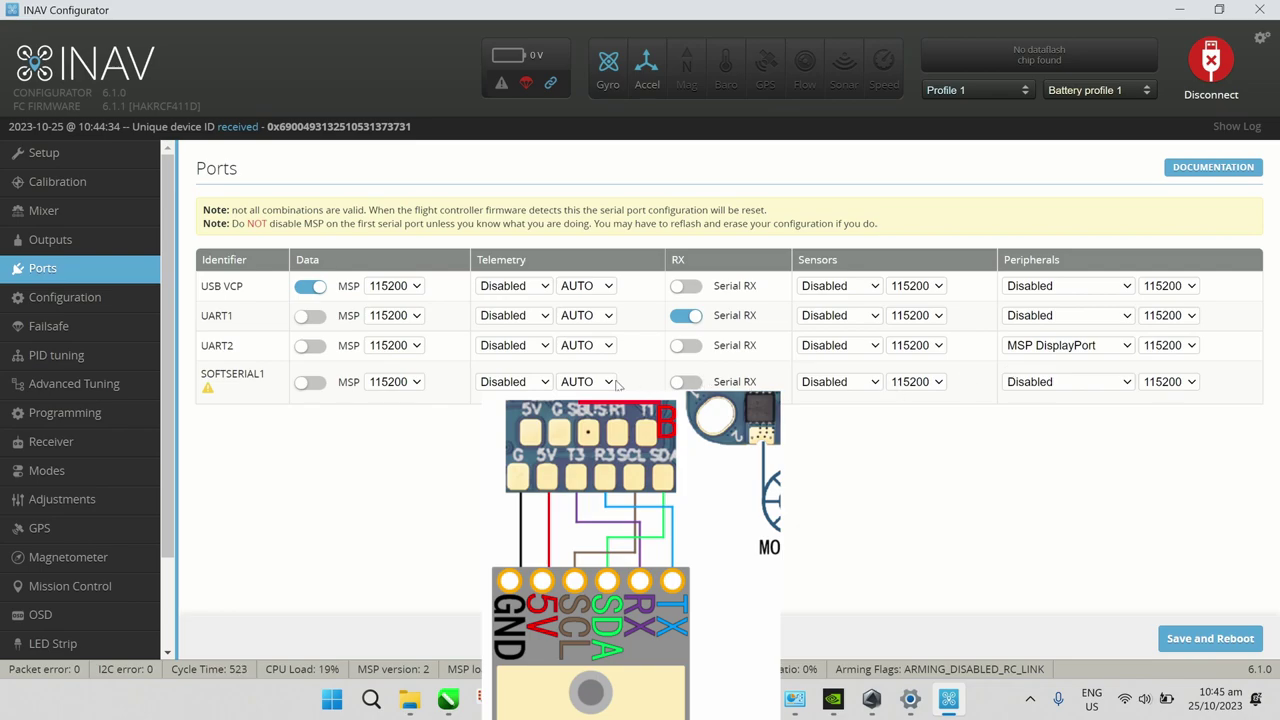
left_click(879, 386)
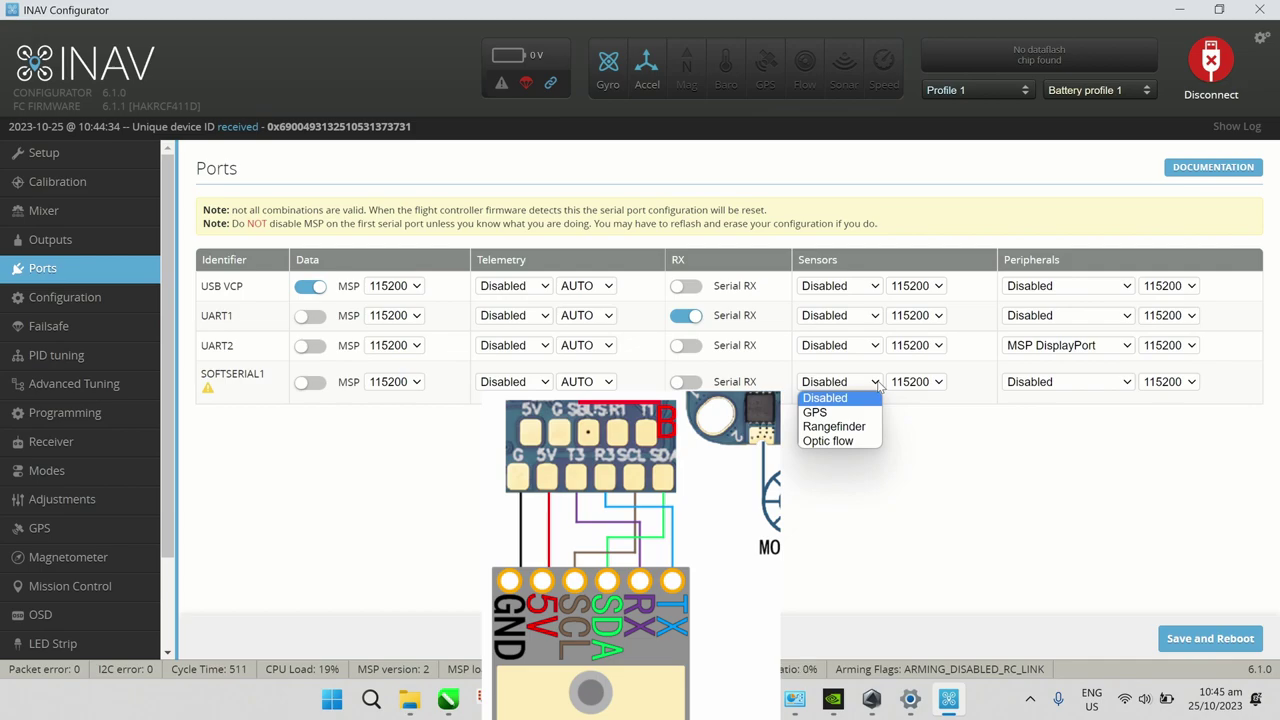
left_click(816, 413)
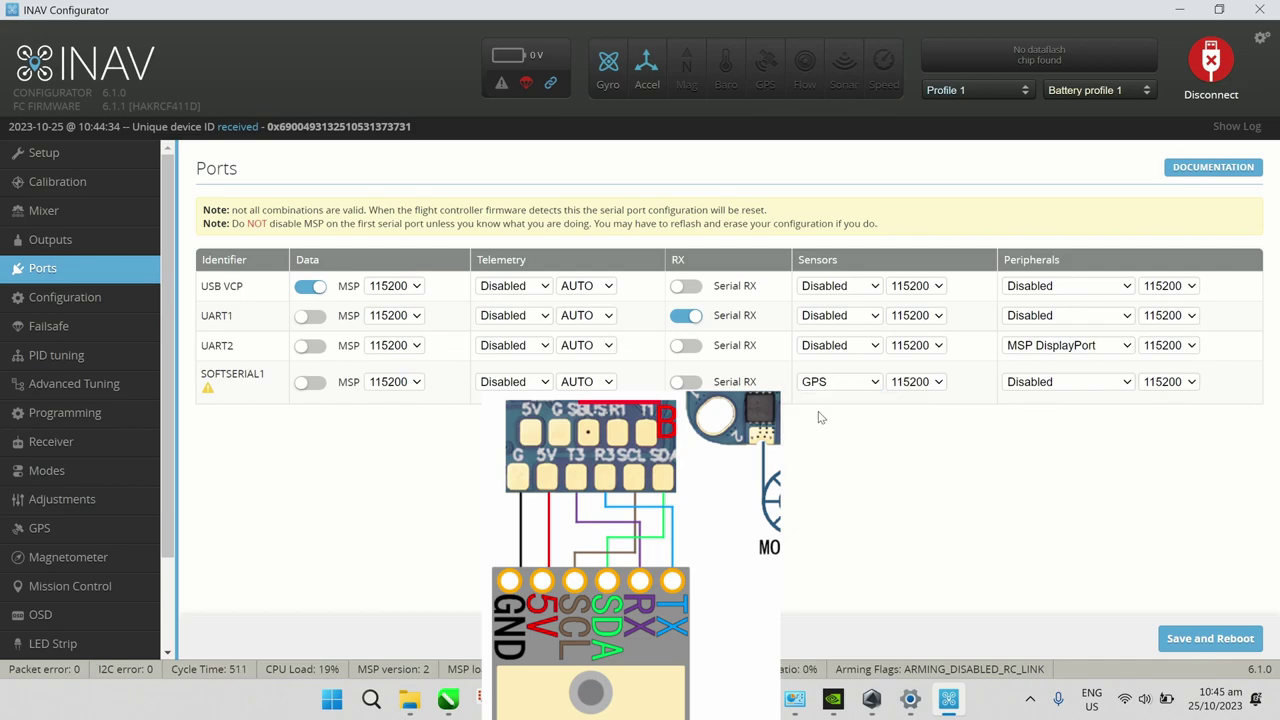
- Keep the SOFTSERIAL1 GPS baud rate at 115200 and save the port settings with a reboot
left_click(937, 382)
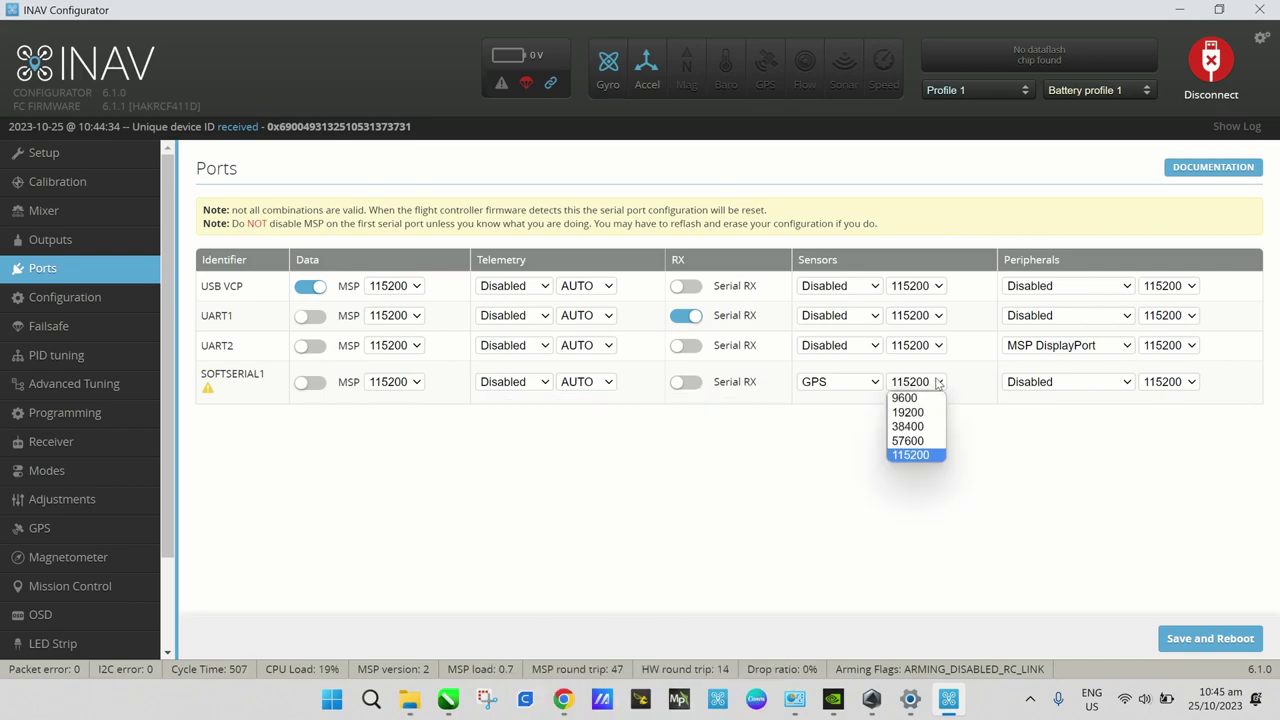
left_click(937, 382)
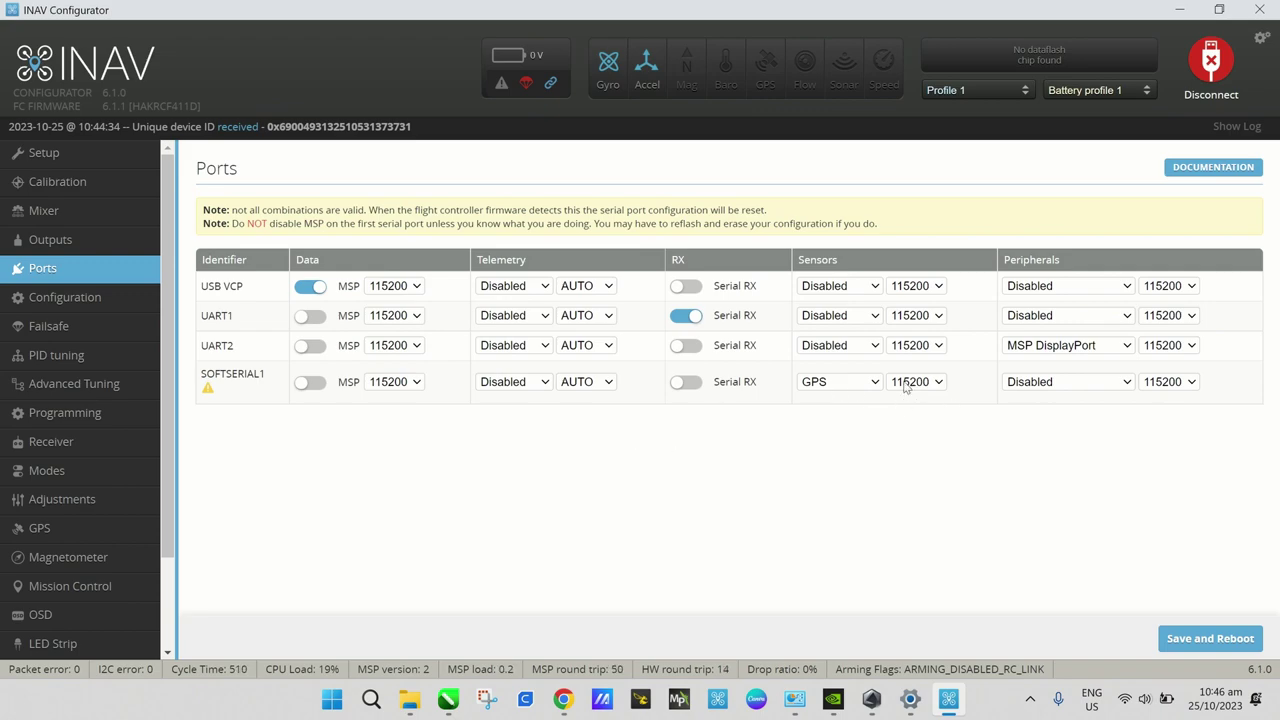
left_click(1209, 645)
- On the Configuration page, set both the magnetometer and the barometer to AUTO
left_click(92, 300)
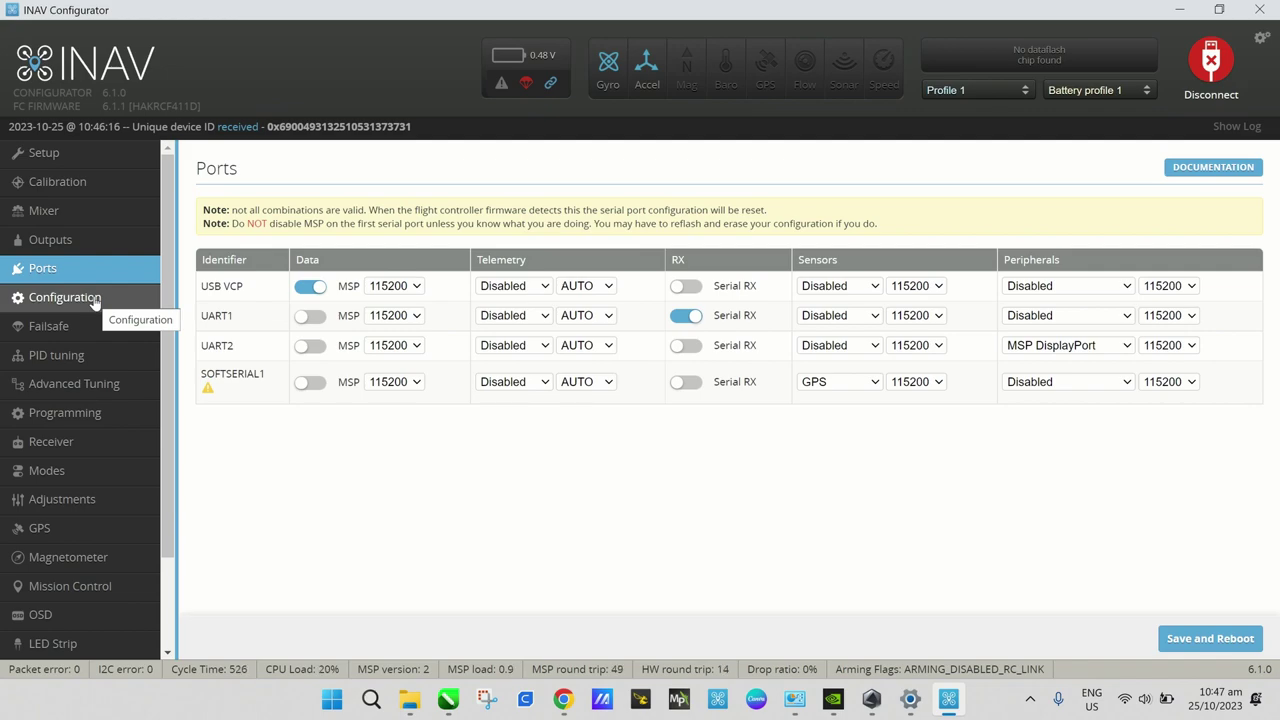
left_click(95, 300)
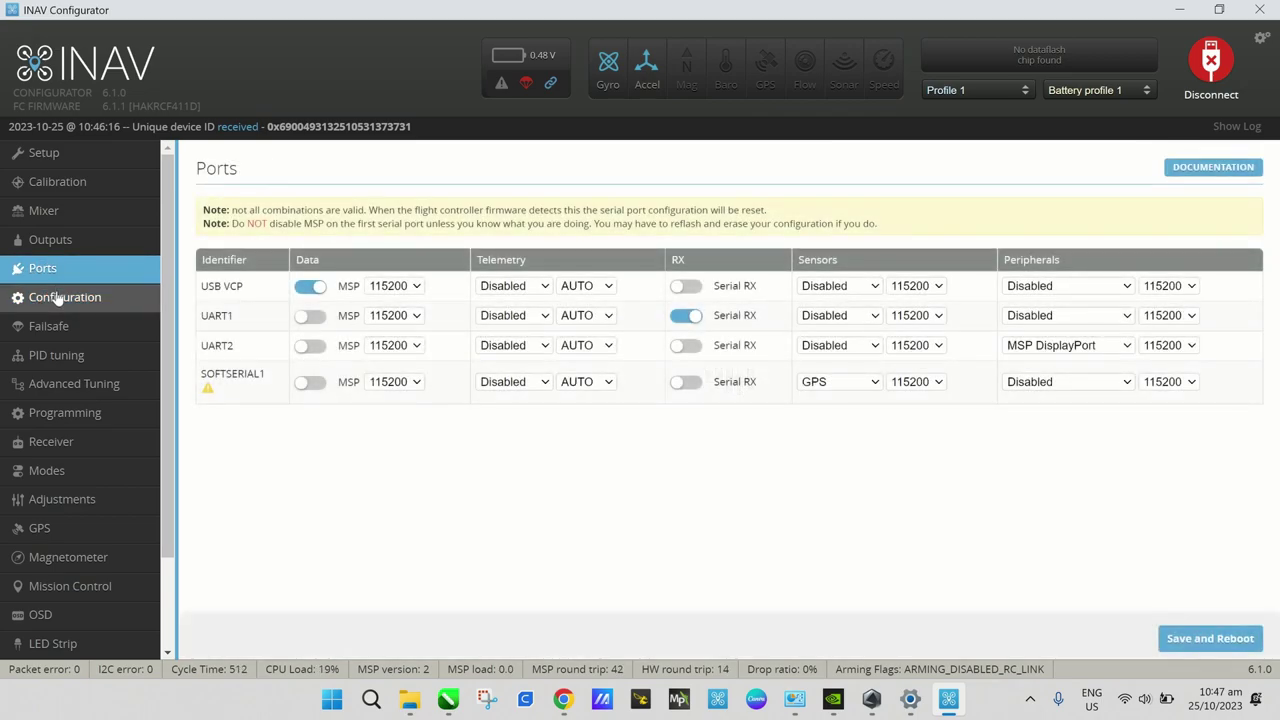
left_click(103, 303)
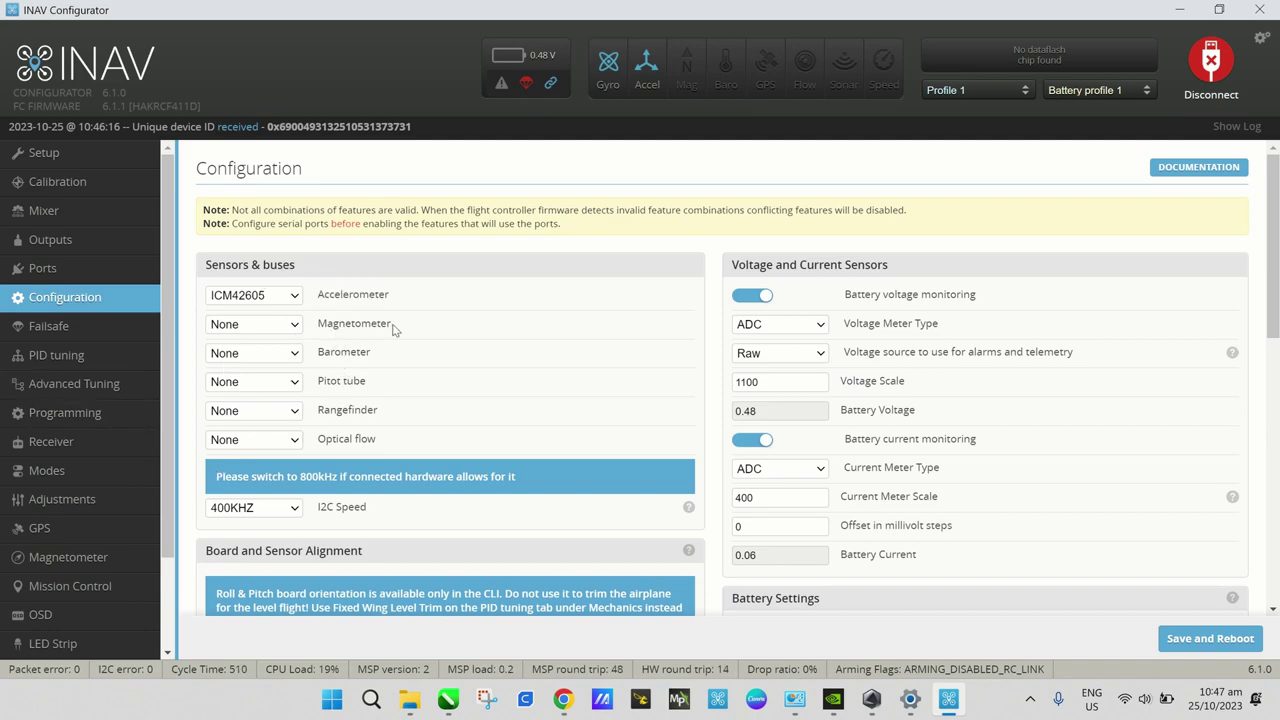
left_click(293, 326)
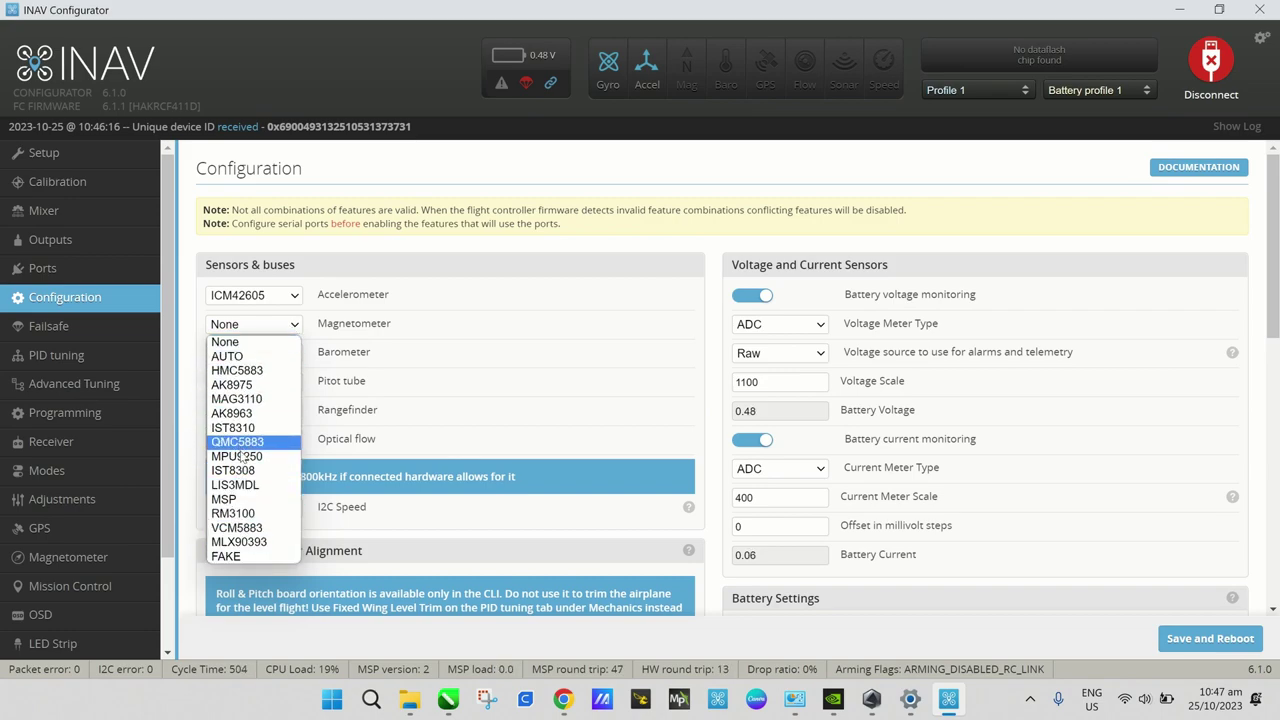
left_click(248, 357)
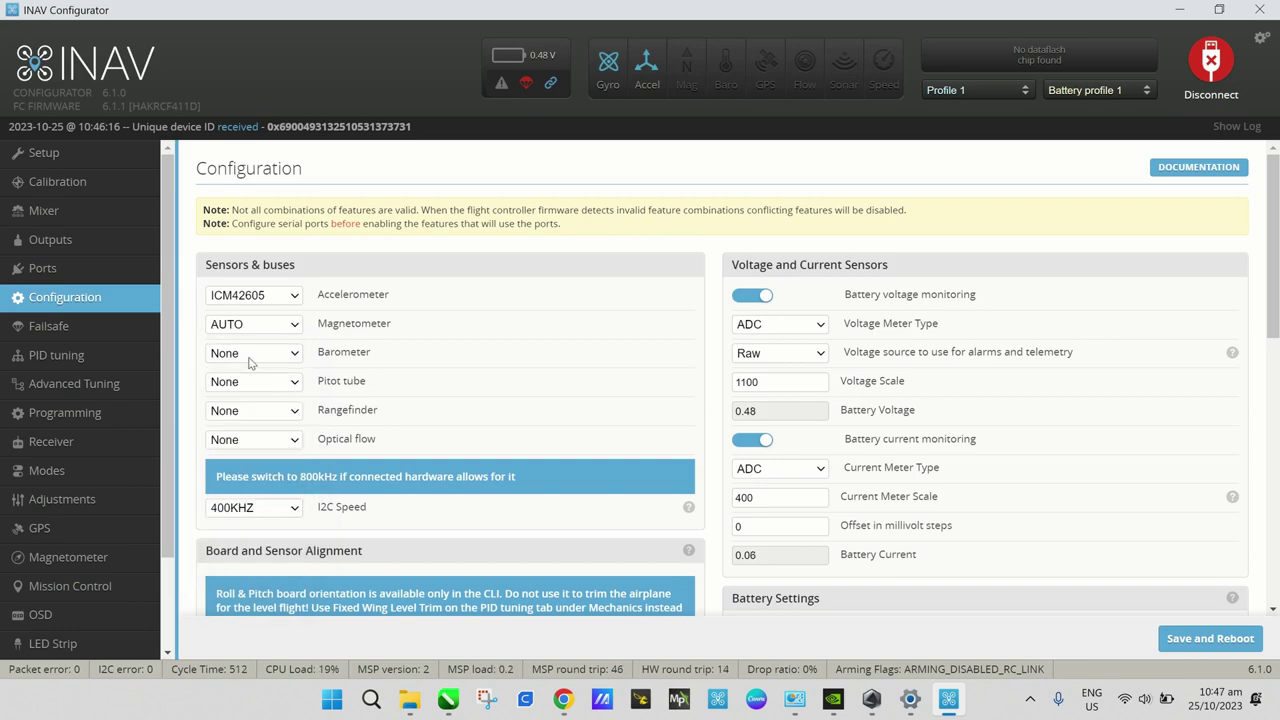
left_click(255, 353)
left_click(255, 386)
- Set the I2C speed of the sensor bus to 800KHZ
scroll(480, 370, "down", 2)
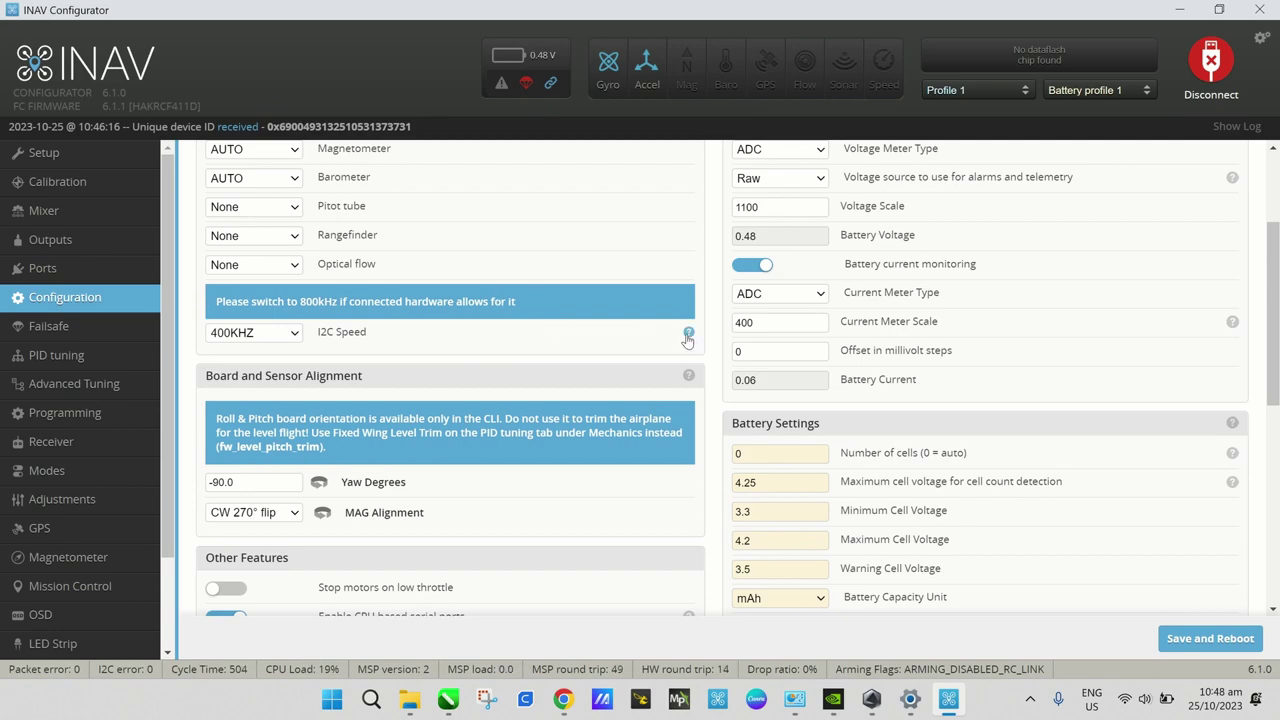
left_click(300, 337)
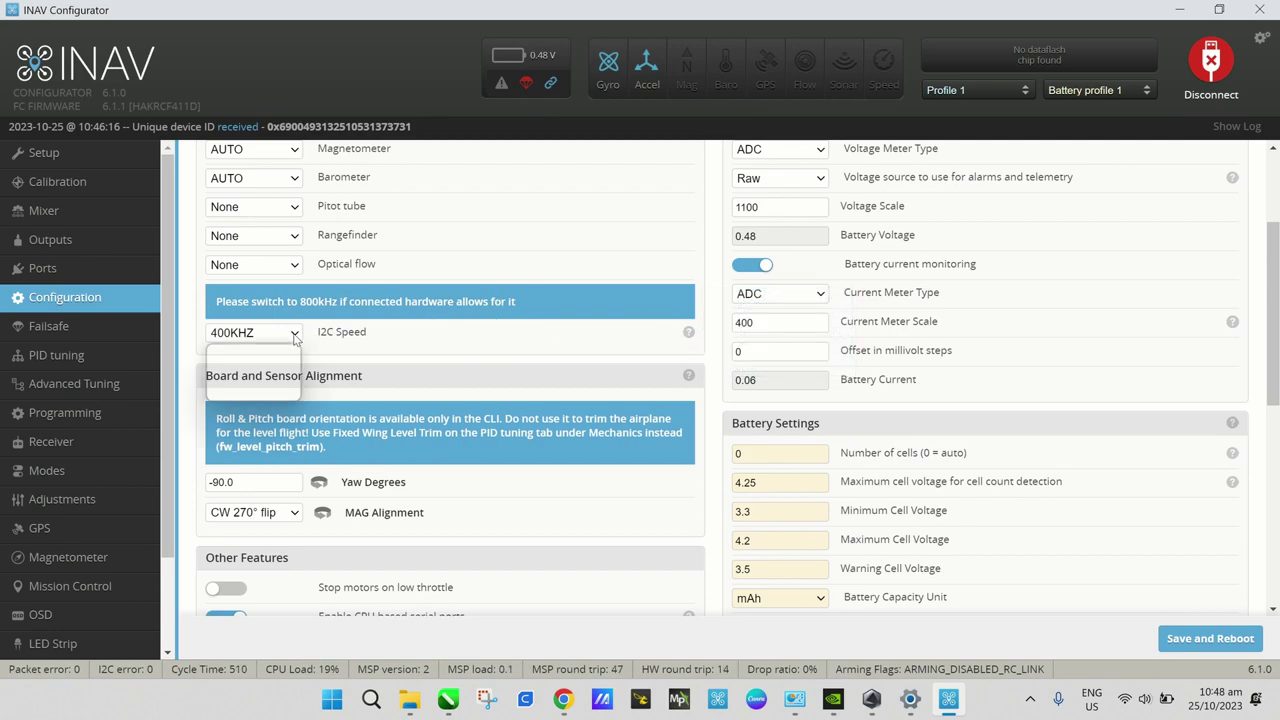
left_click(282, 359)
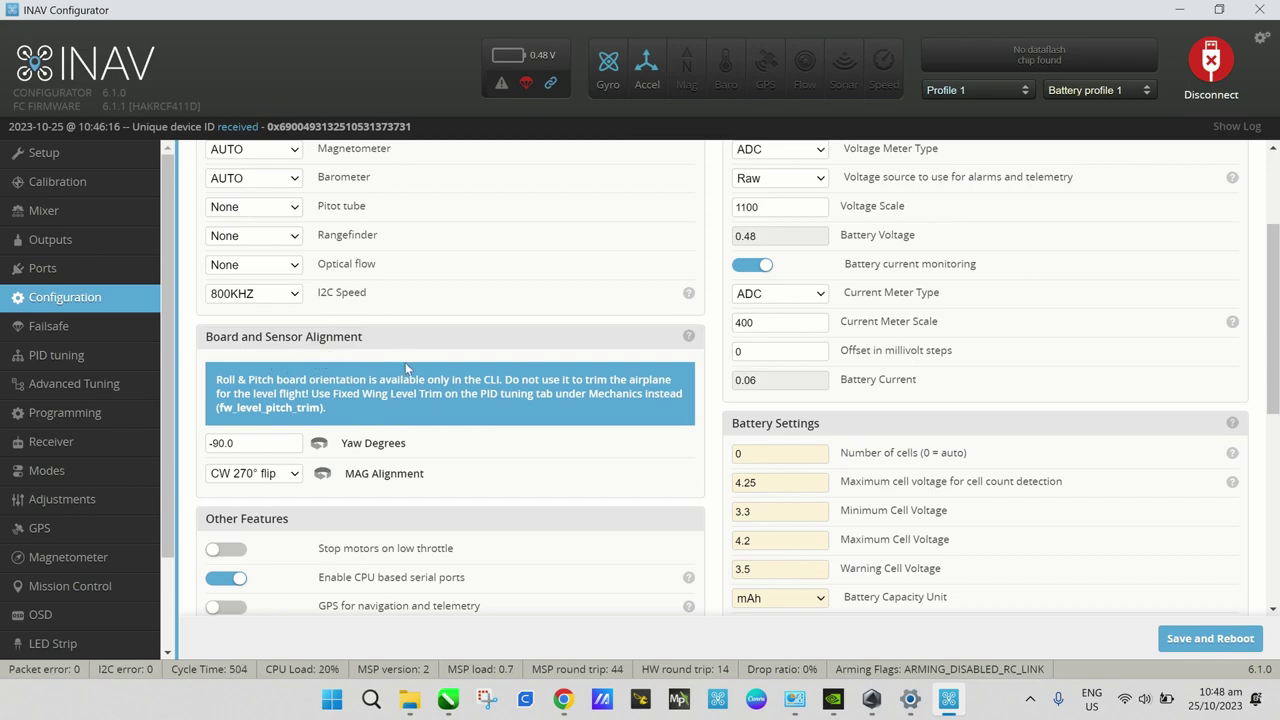
scroll(463, 318, "up", 1)
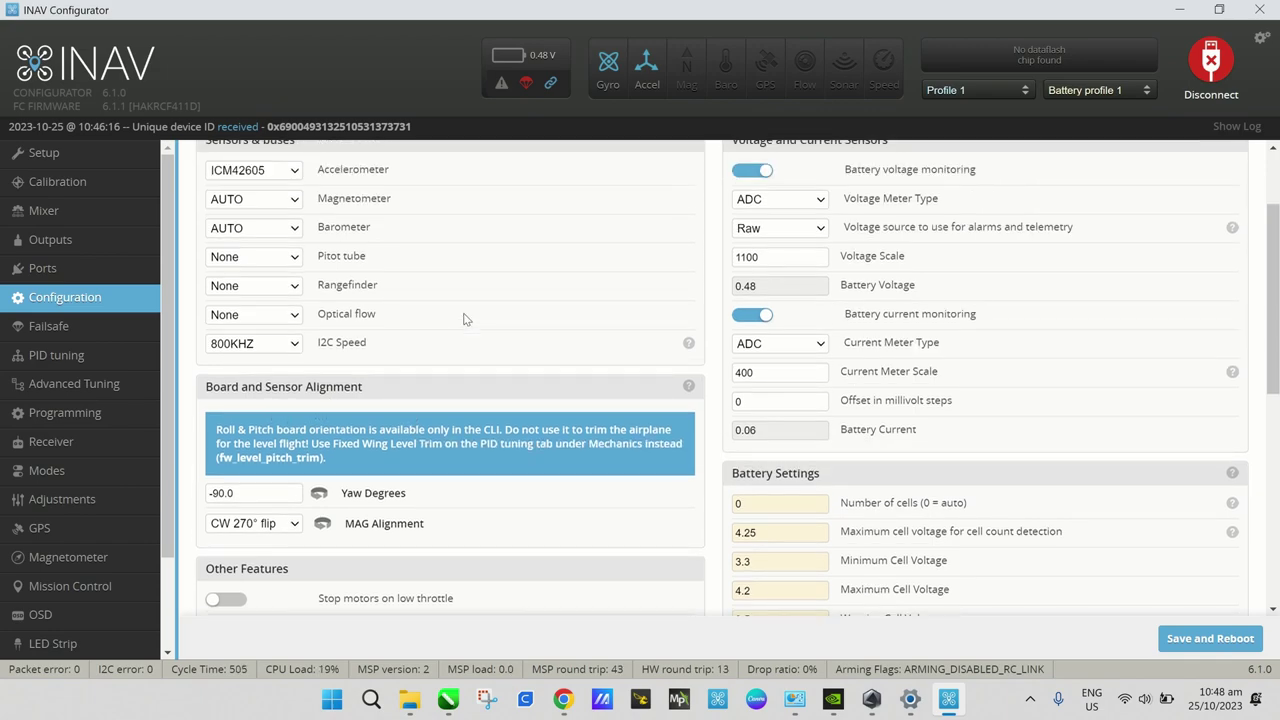
mouse_move(688, 385)
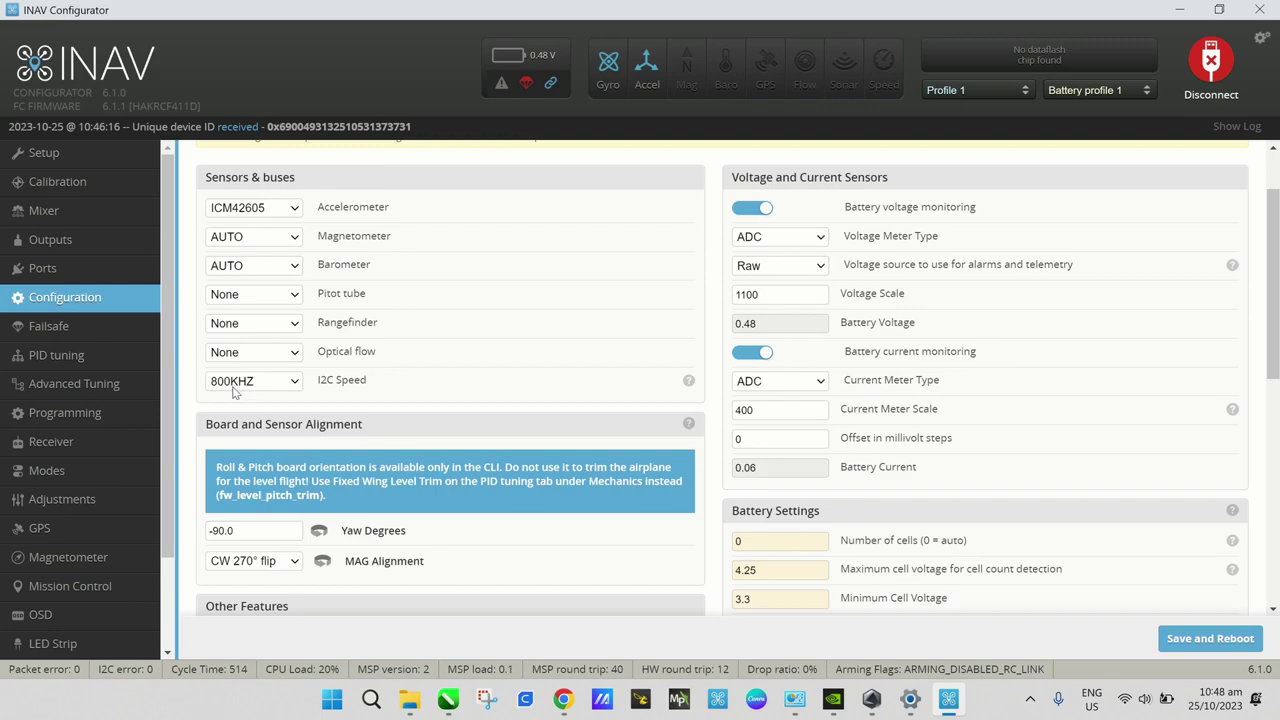
- Enable GPS for navigation and telemetry and the Blackbox flight data recorder among the other features
scroll(471, 334, "down", 1)
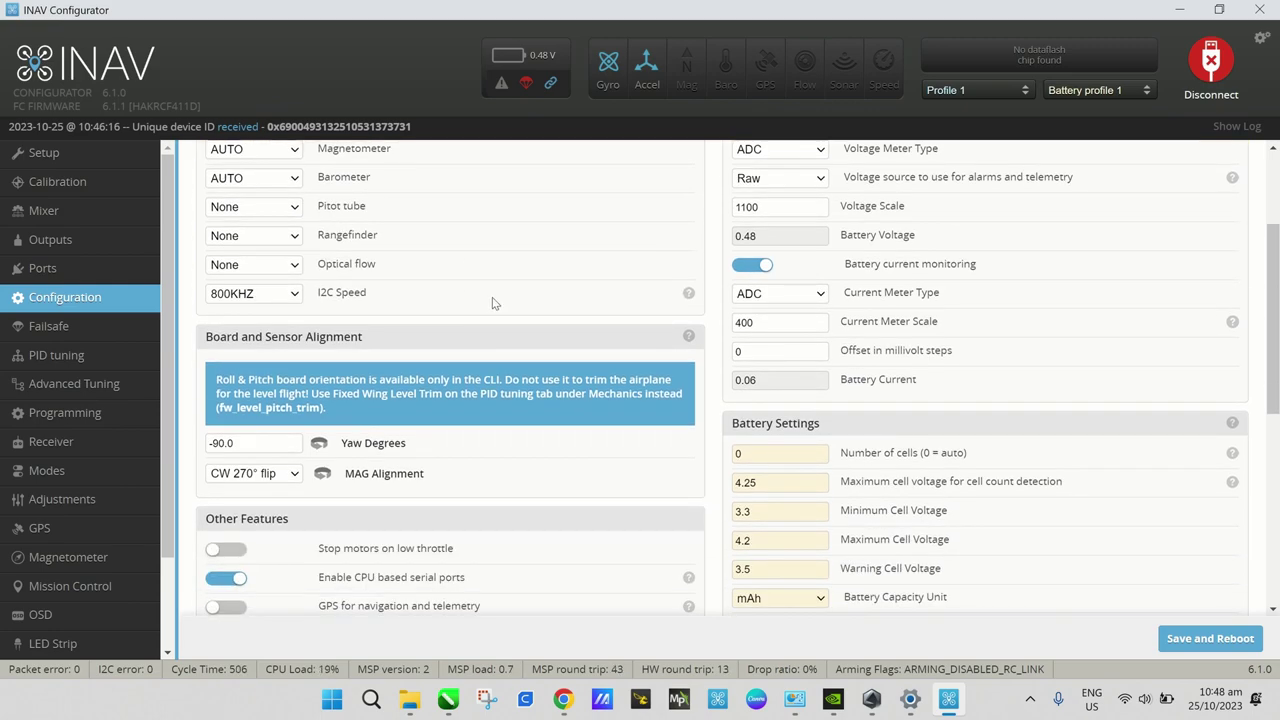
scroll(500, 333, "down", 1)
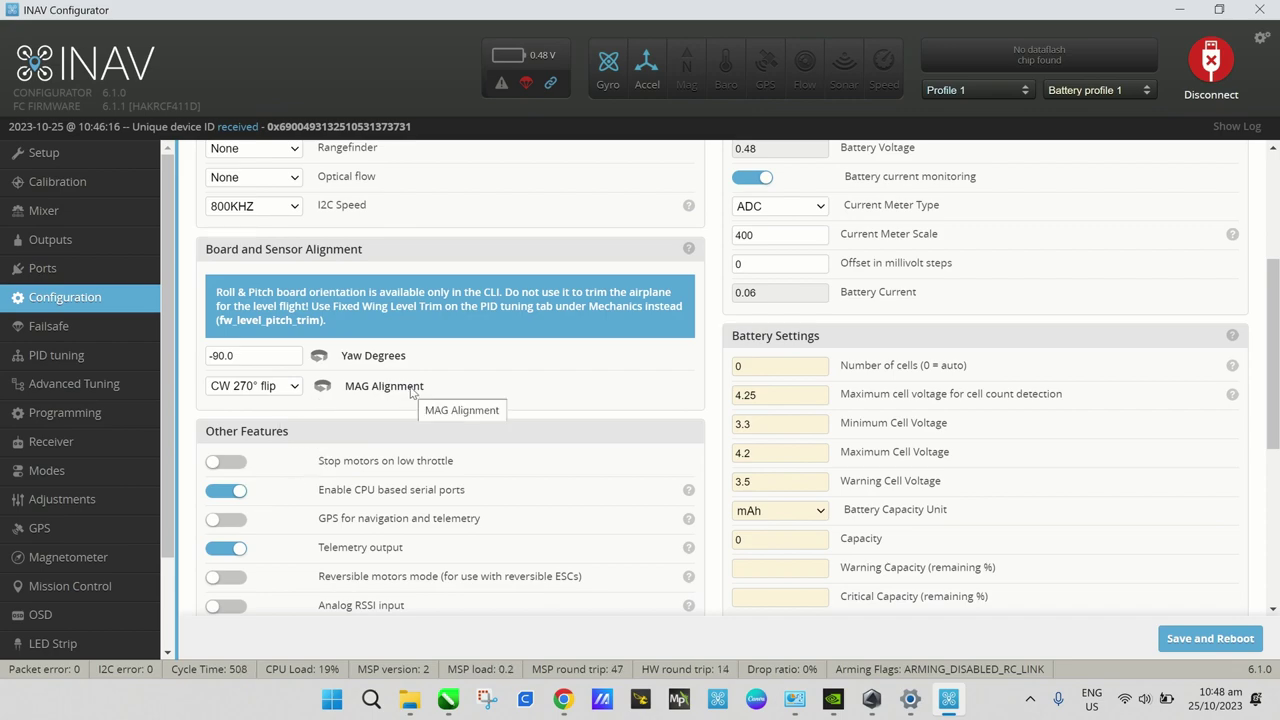
scroll(455, 396, "down", 1)
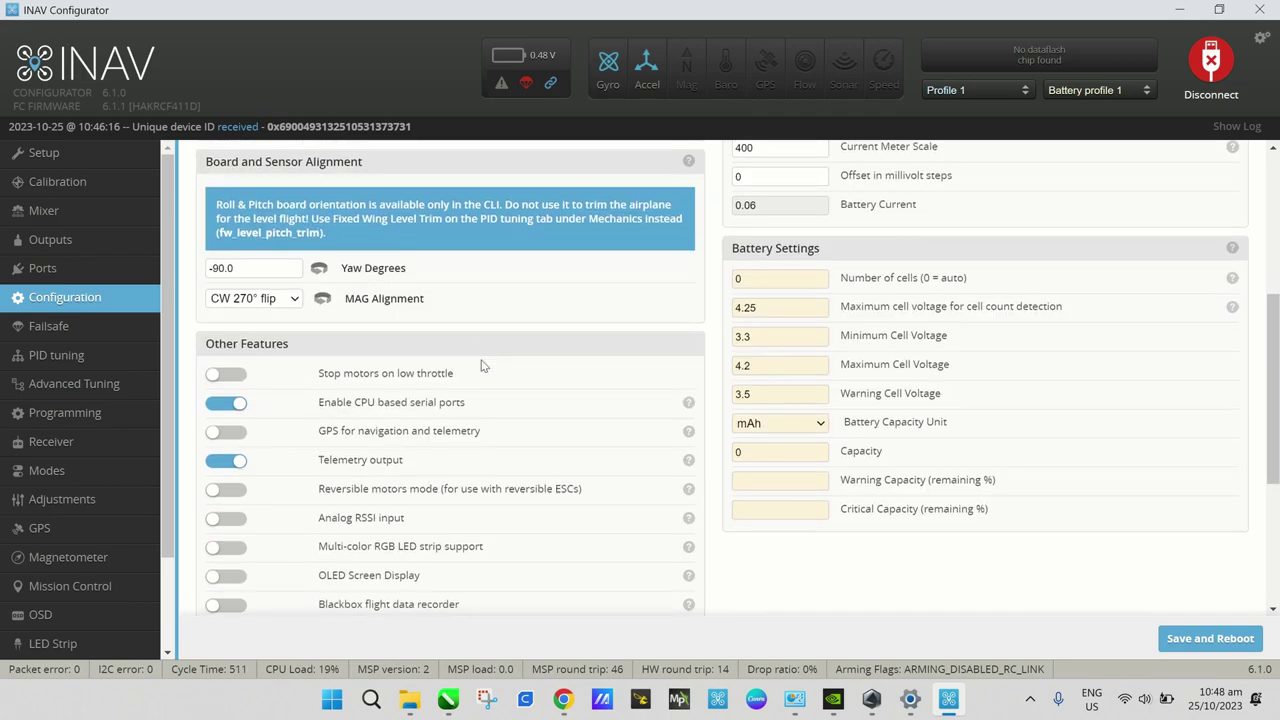
scroll(491, 360, "down", 2)
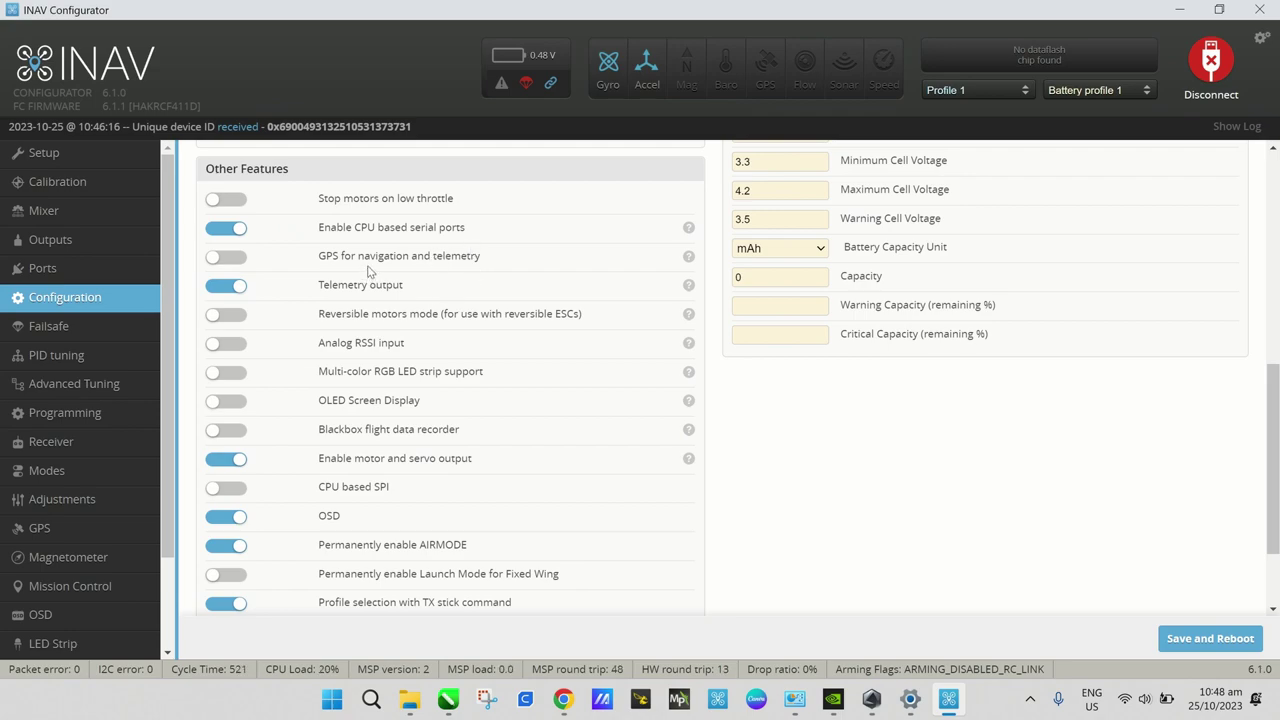
left_click(240, 264)
left_click(238, 433)
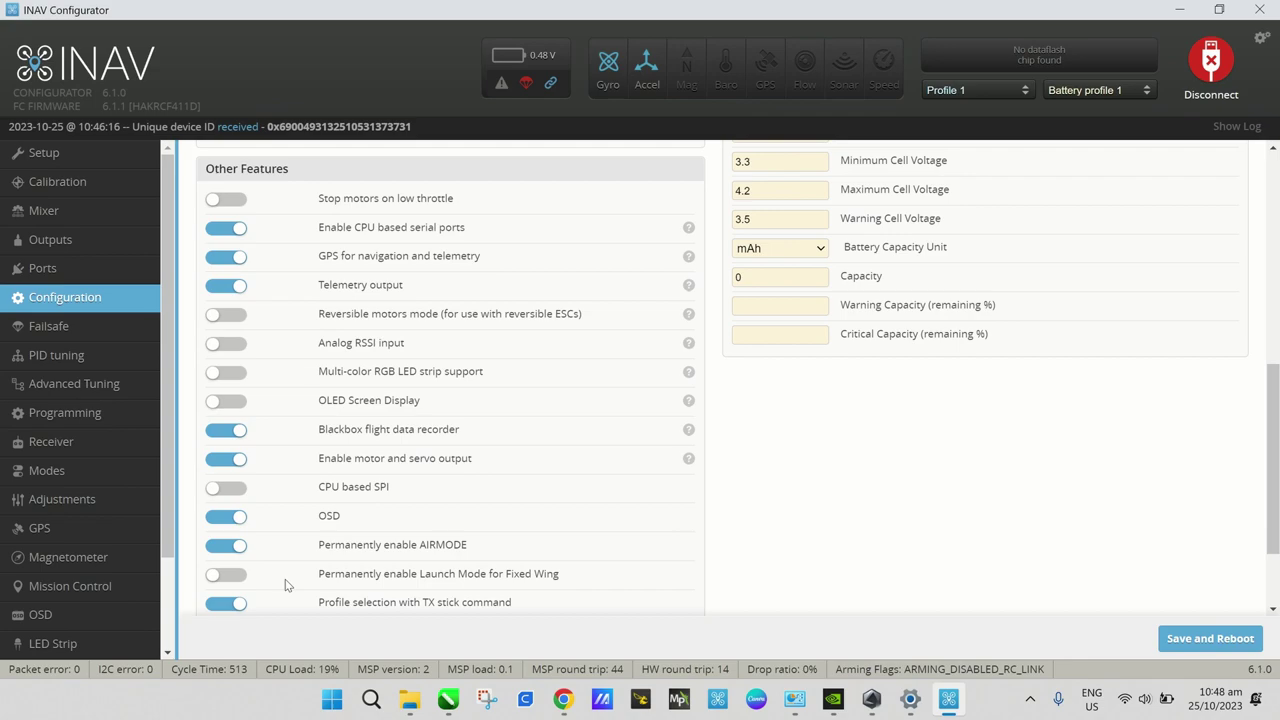
- Review the remaining feature switches, the board and sensor alignment, and the sensor, voltage and battery settings
scroll(378, 571, "down", 1)
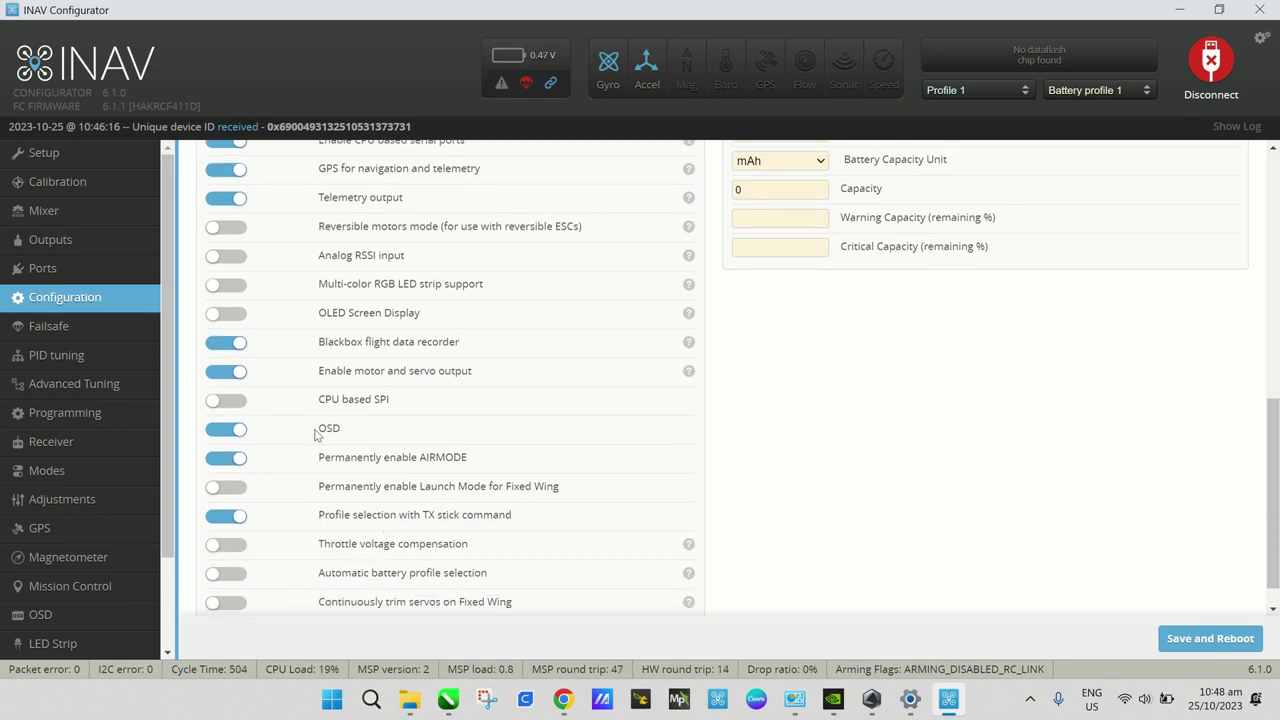
scroll(400, 558, "down", 1)
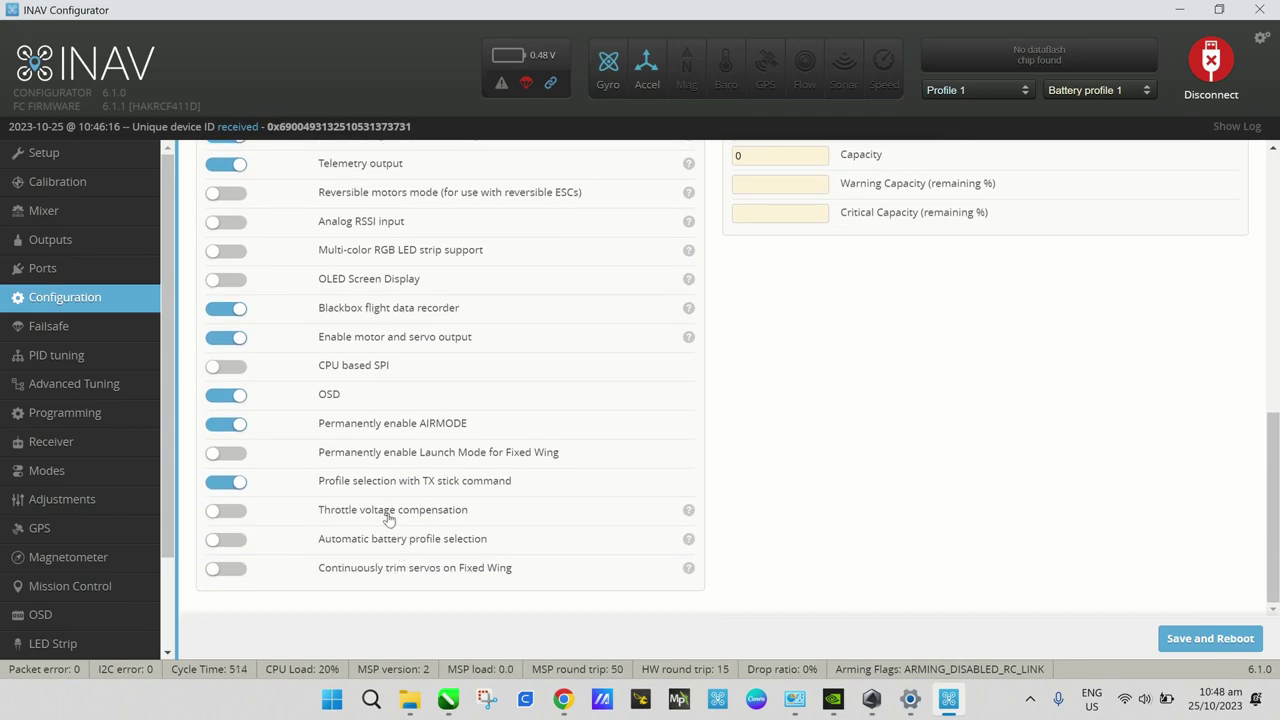
scroll(388, 519, "up", 7)
scroll(408, 418, "down", 4)
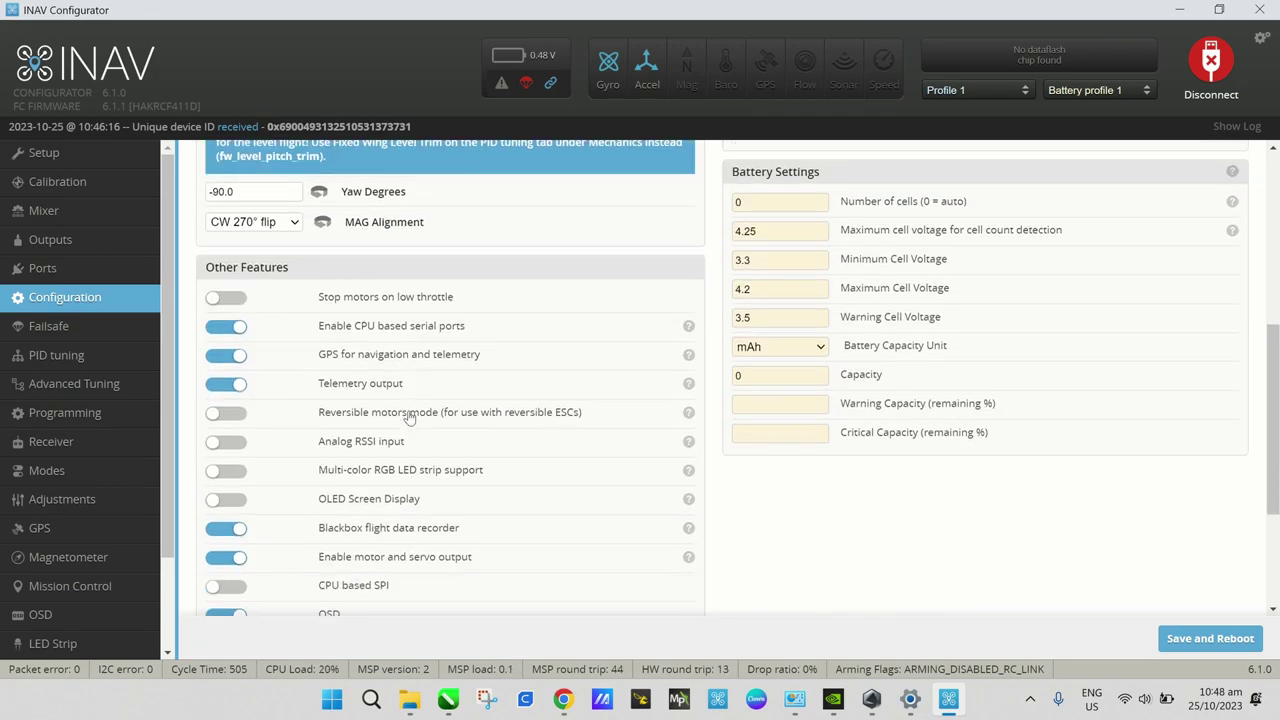
scroll(410, 418, "down", 2)
scroll(438, 358, "up", 2)
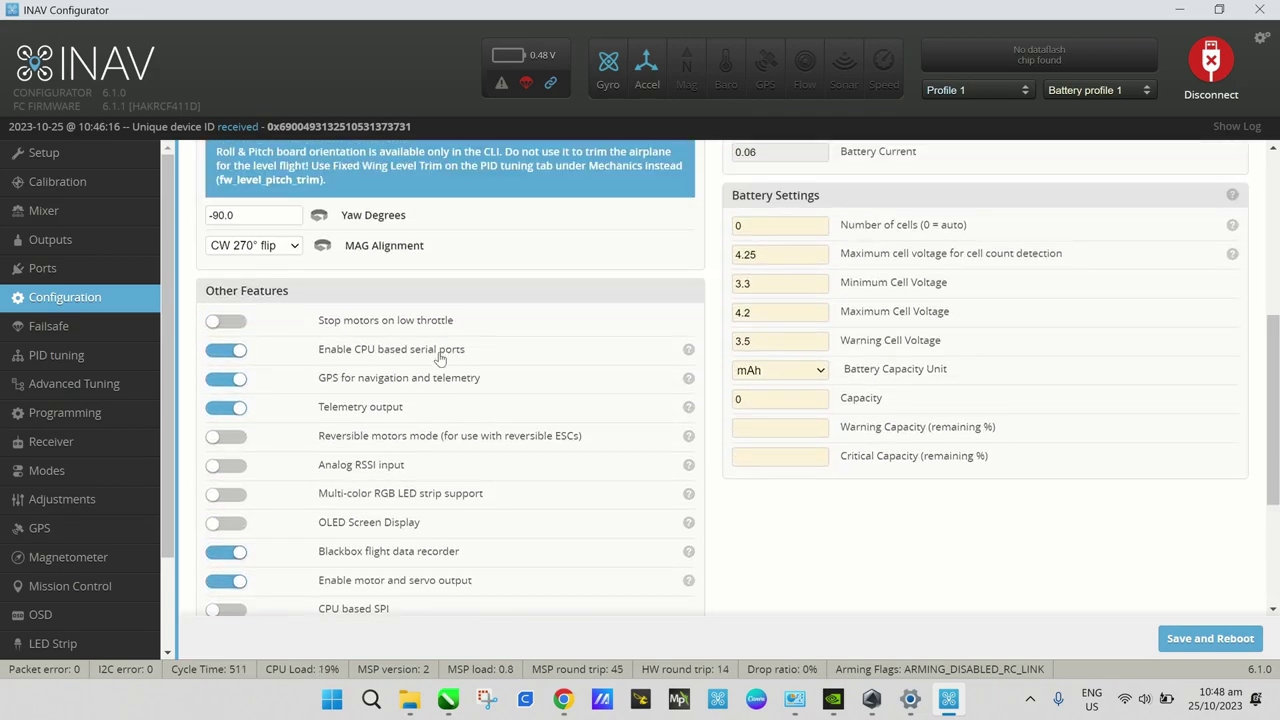
scroll(438, 358, "up", 1)
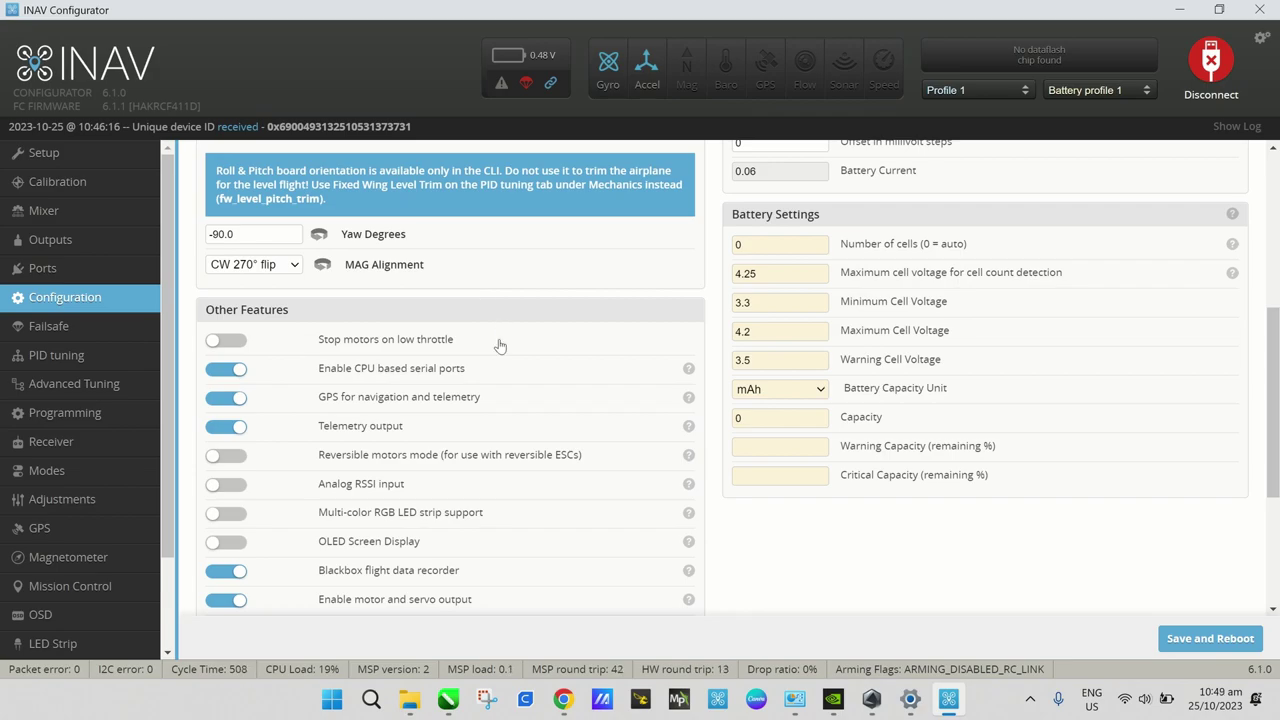
scroll(508, 329, "up", 5)
scroll(507, 328, "up", 1)
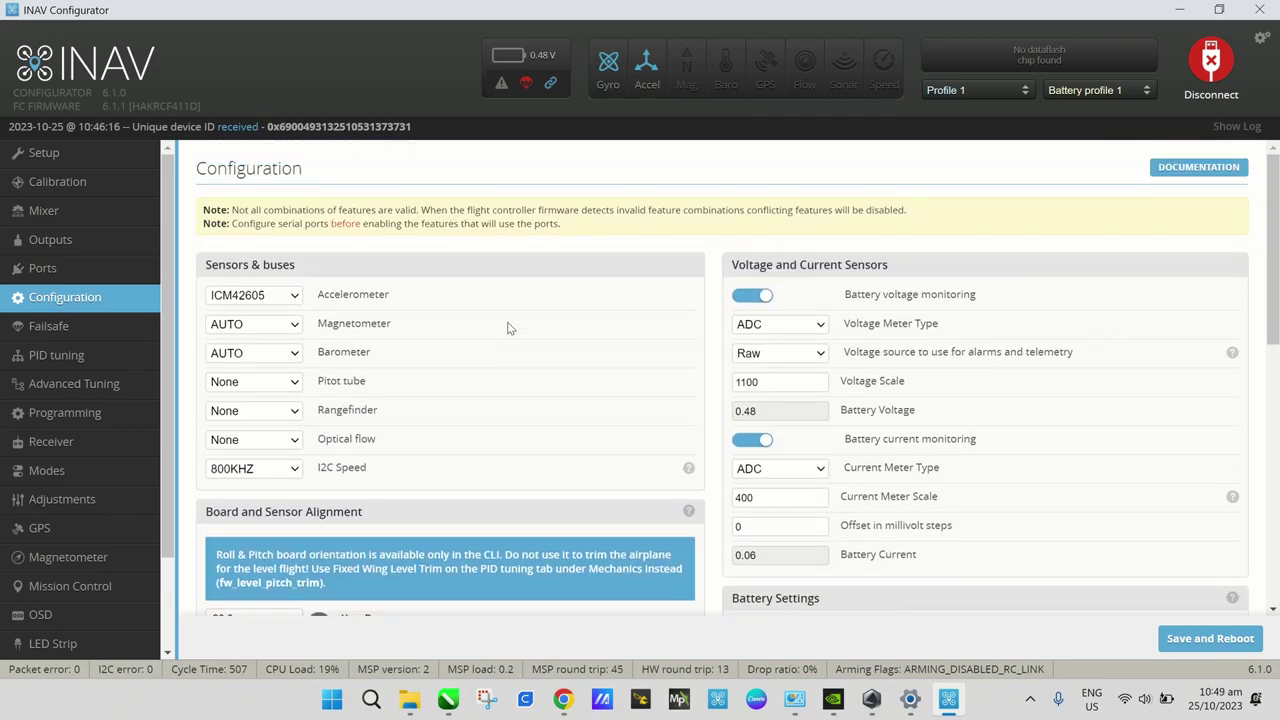
scroll(580, 435, "down", 5)
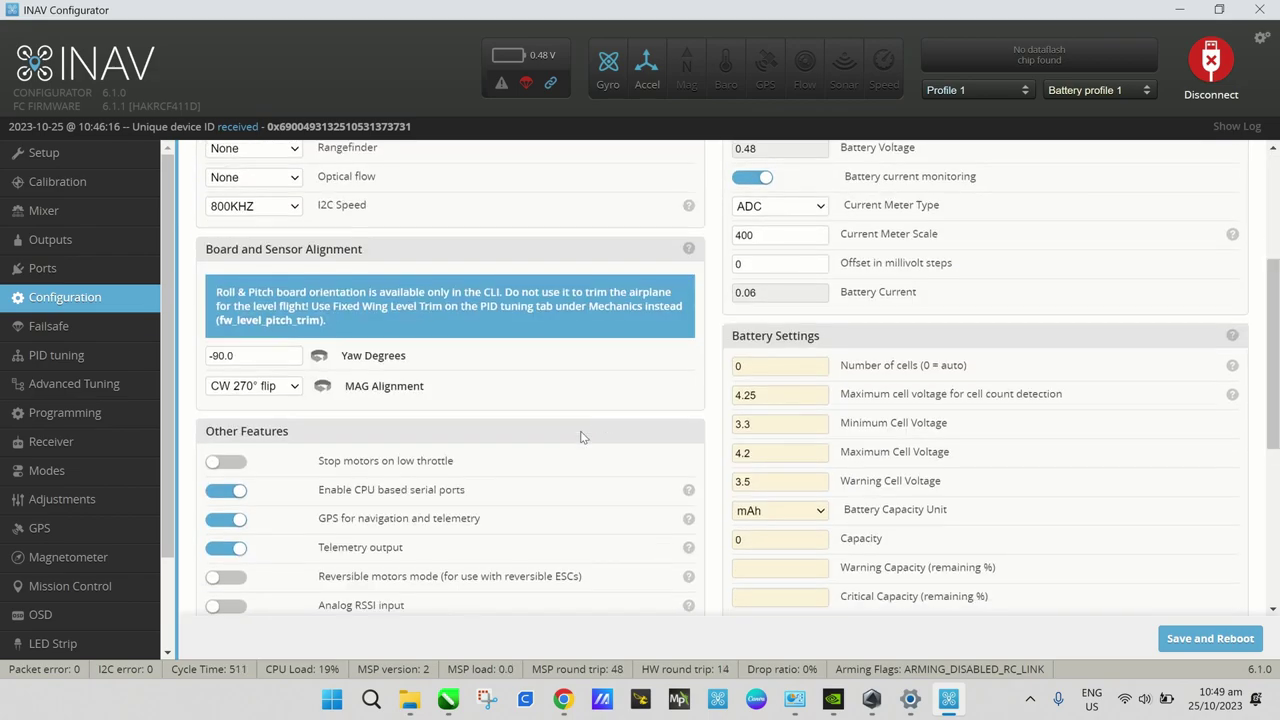
scroll(578, 428, "up", 5)
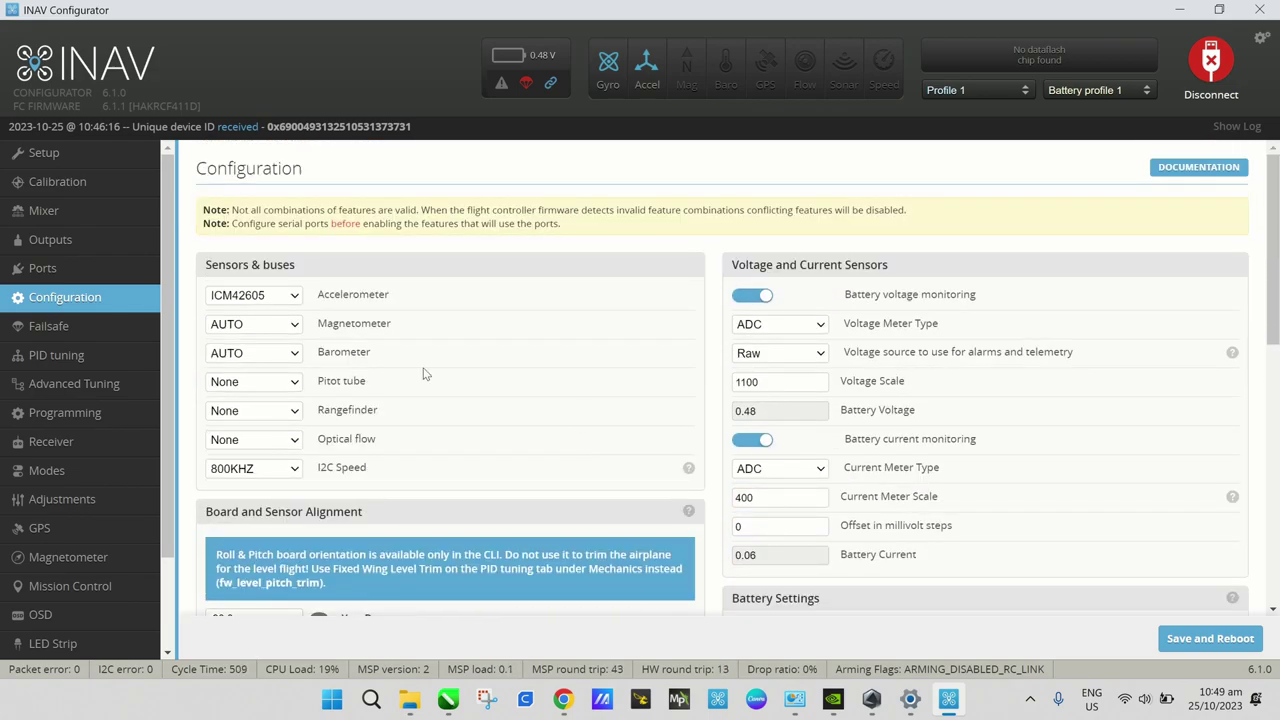
- Save the configuration with a reboot and check the magnetometer, barometer, GPS and feature settings
left_click(1232, 638)
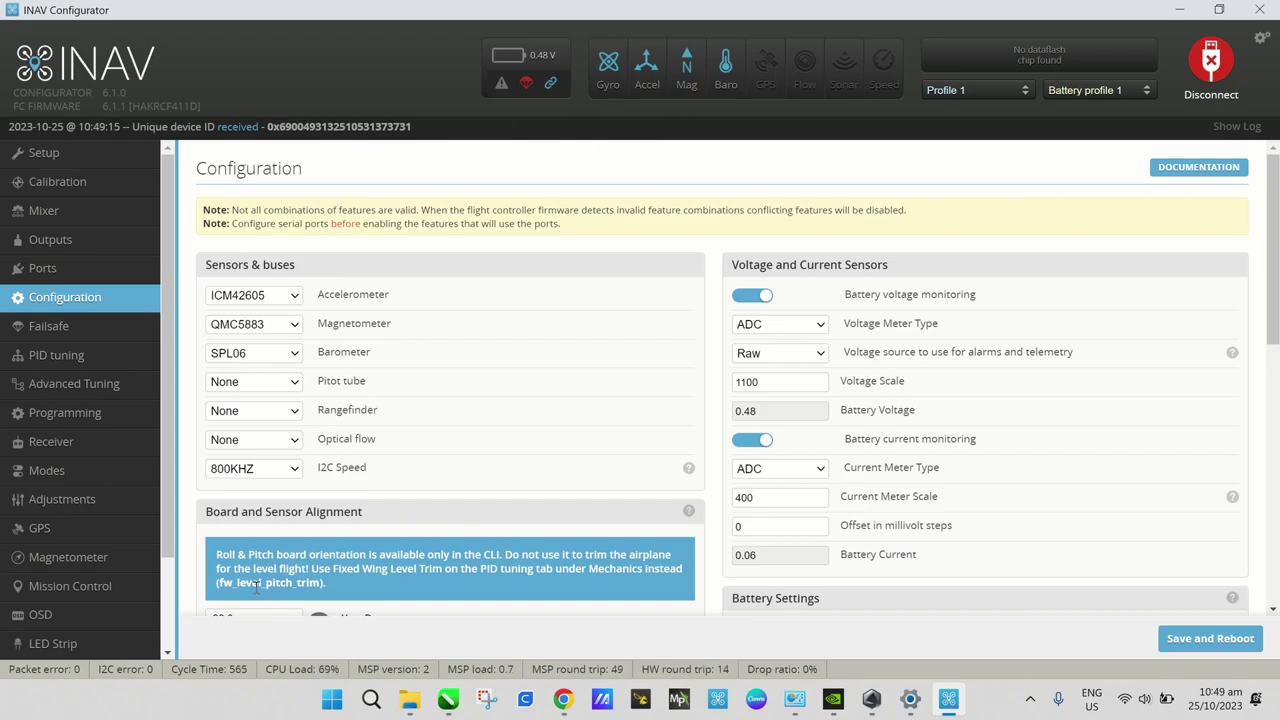
scroll(404, 472, "down", 6)
scroll(406, 480, "up", 4)
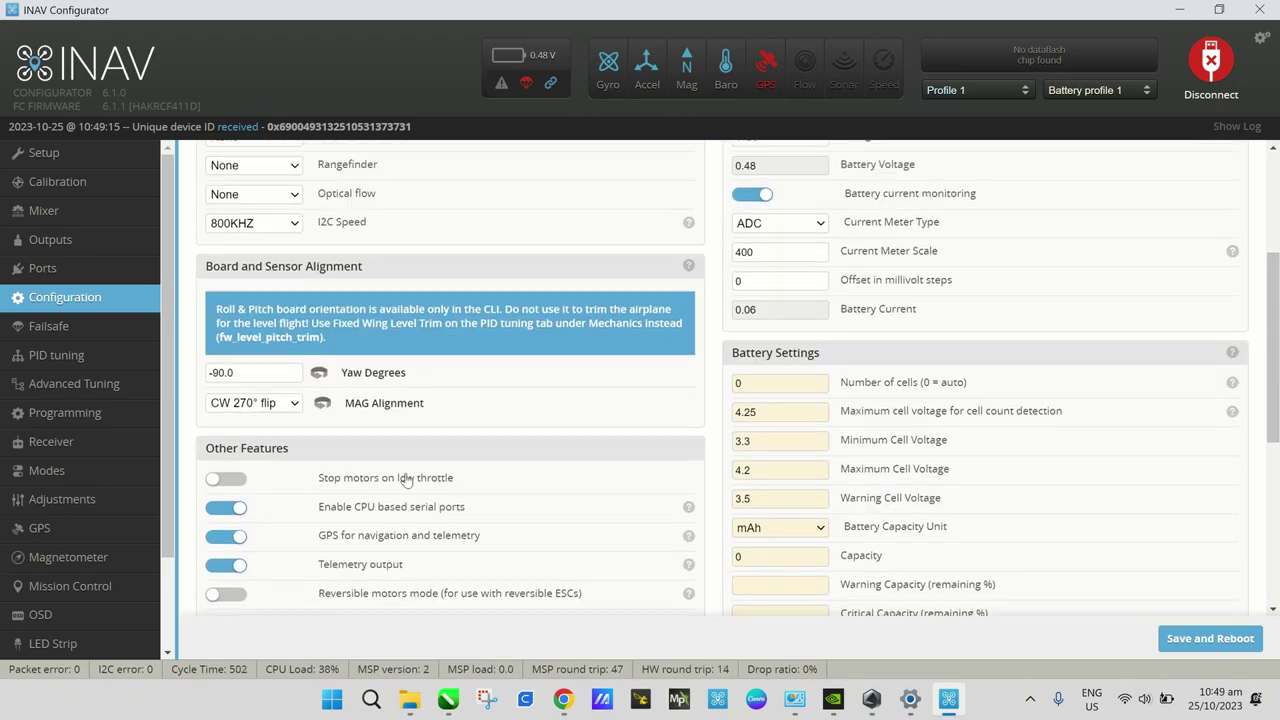
scroll(406, 480, "up", 3)
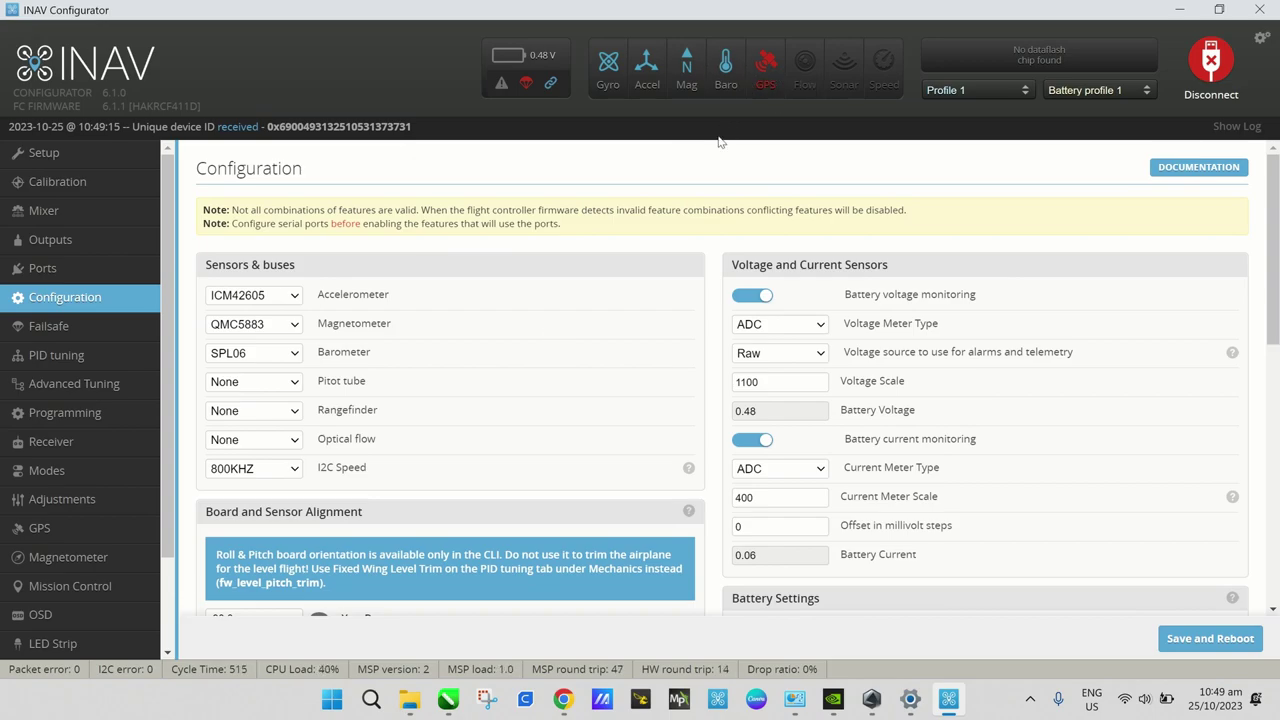
scroll(726, 402, "down", 10)
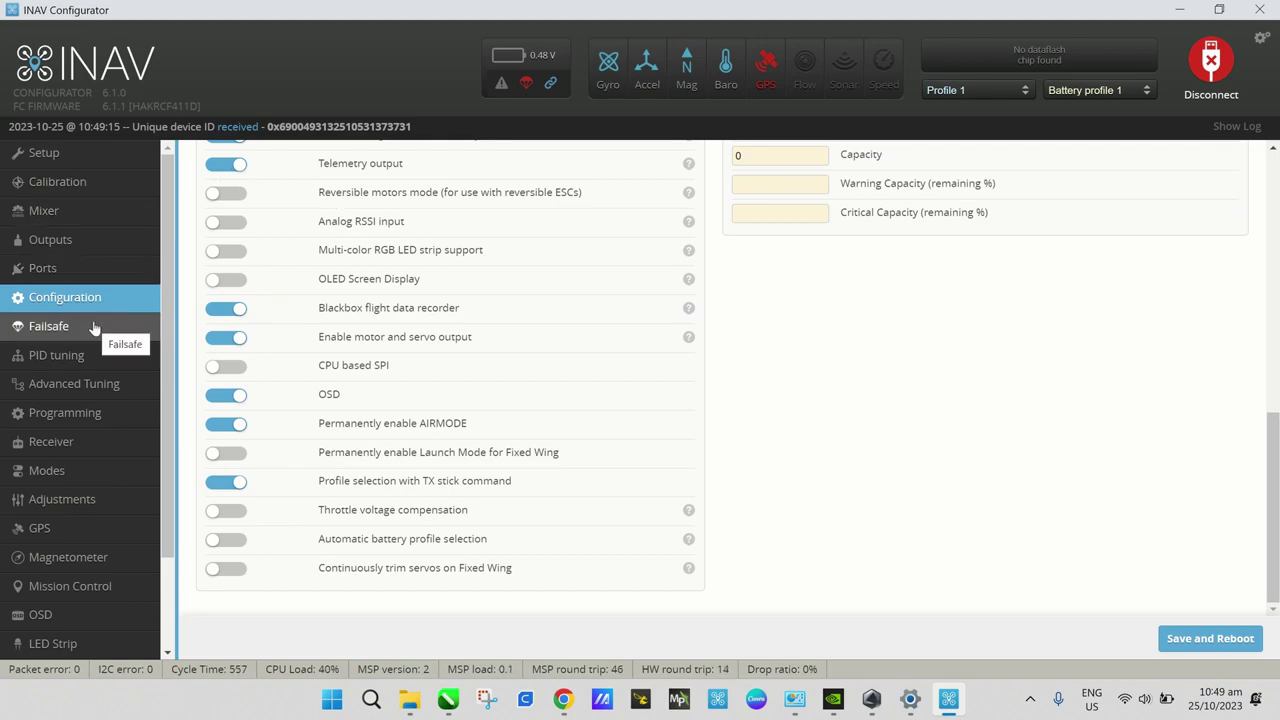
- On the Failsafe page, choose RTH as the failsafe procedure and save it with a reboot
left_click(93, 327)
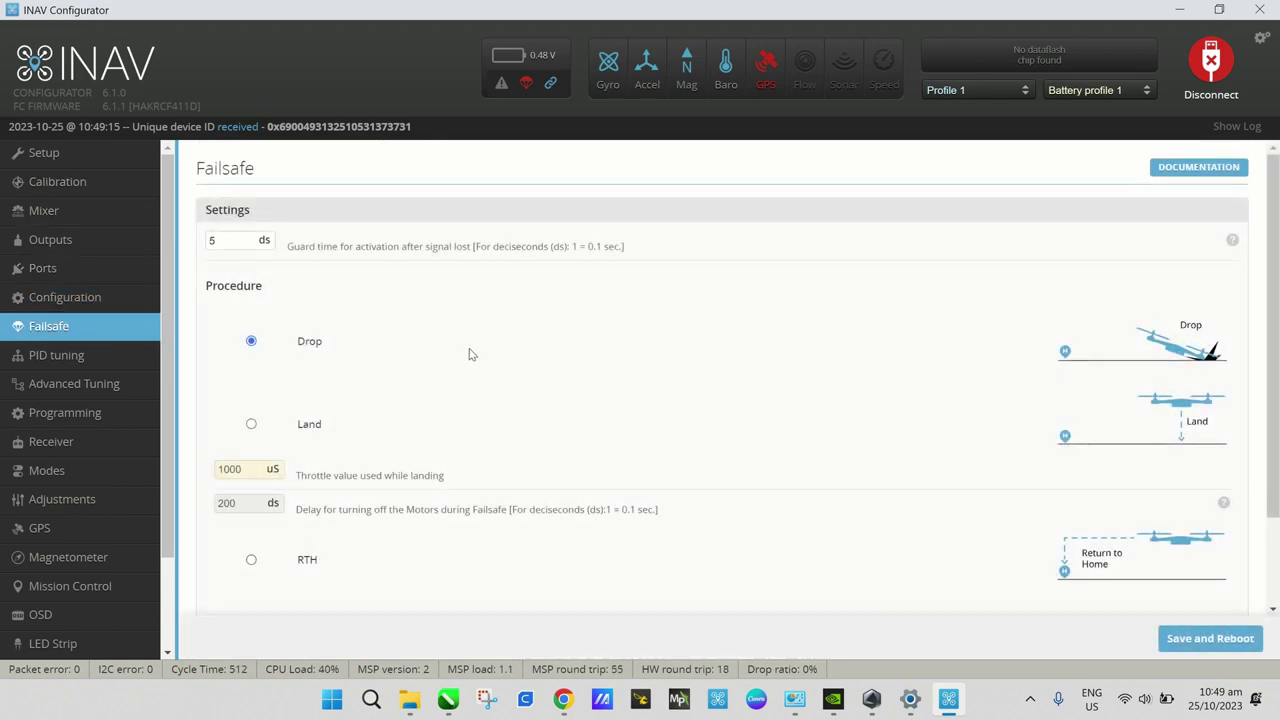
scroll(546, 337, "down", 1)
scroll(546, 337, "up", 1)
scroll(443, 443, "down", 2)
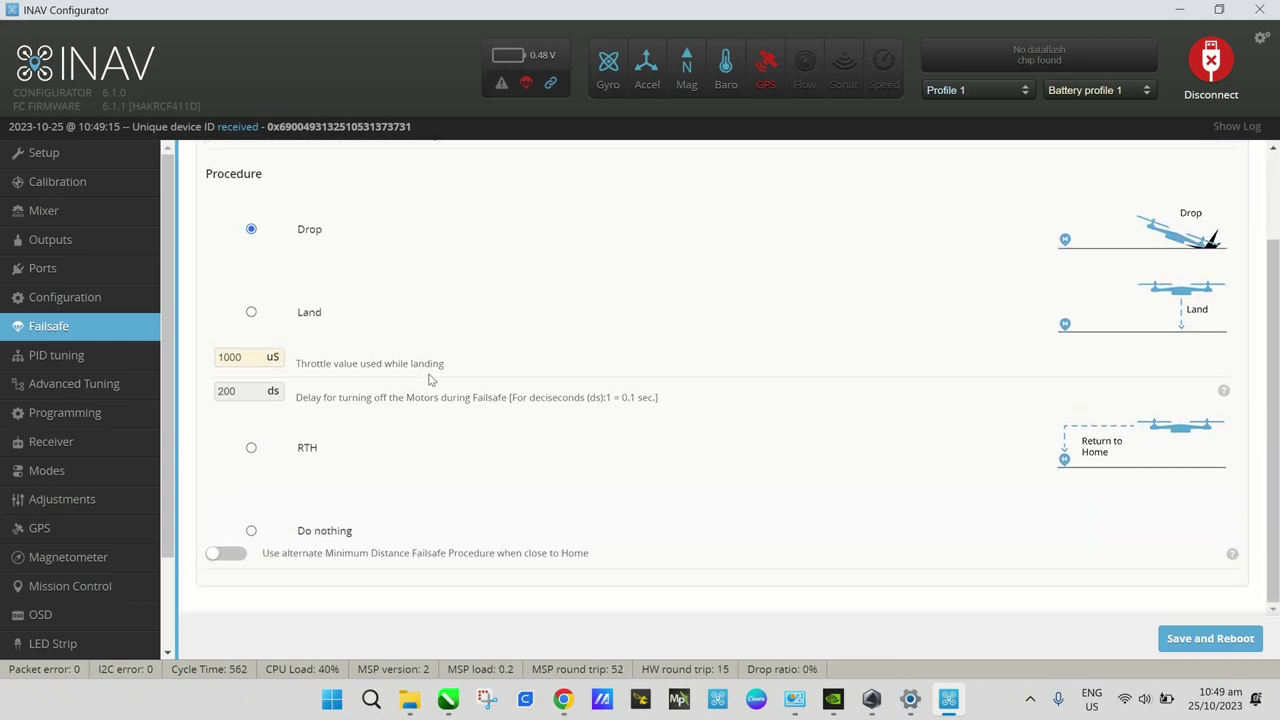
scroll(457, 370, "up", 1)
scroll(457, 370, "down", 1)
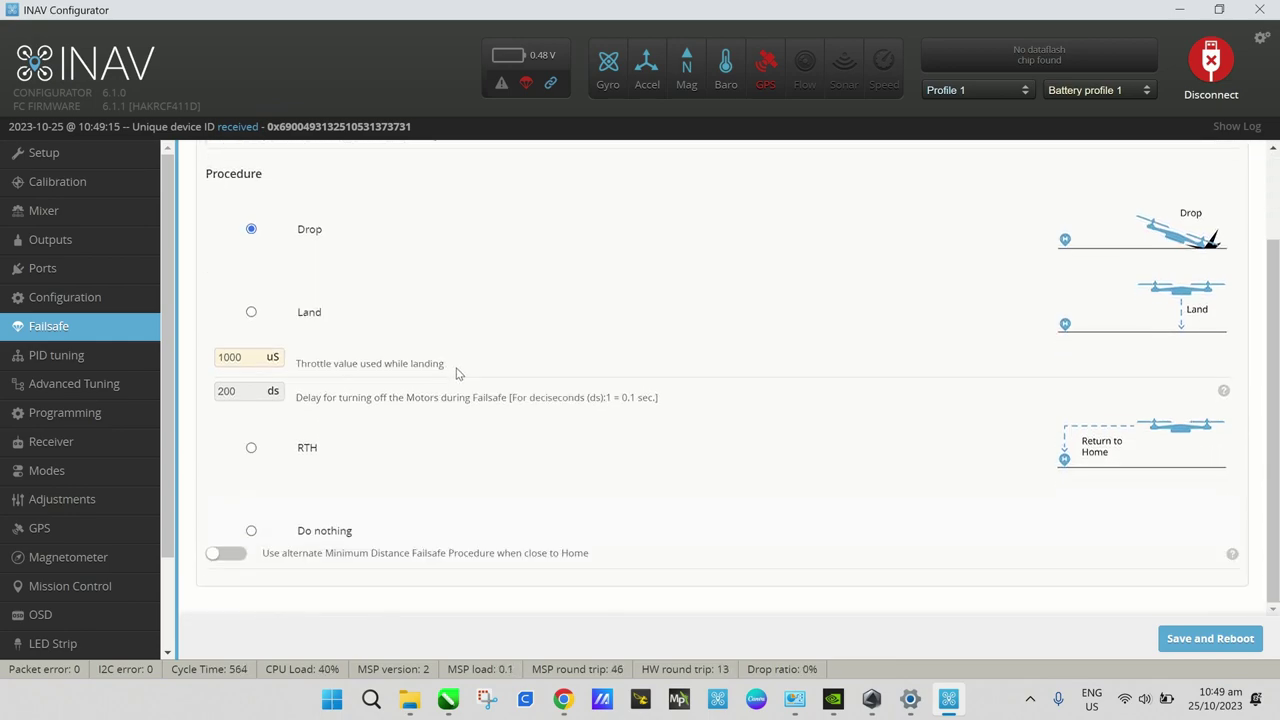
left_click(251, 447)
scroll(851, 327, "up", 1)
scroll(851, 327, "down", 1)
left_click(1208, 640)
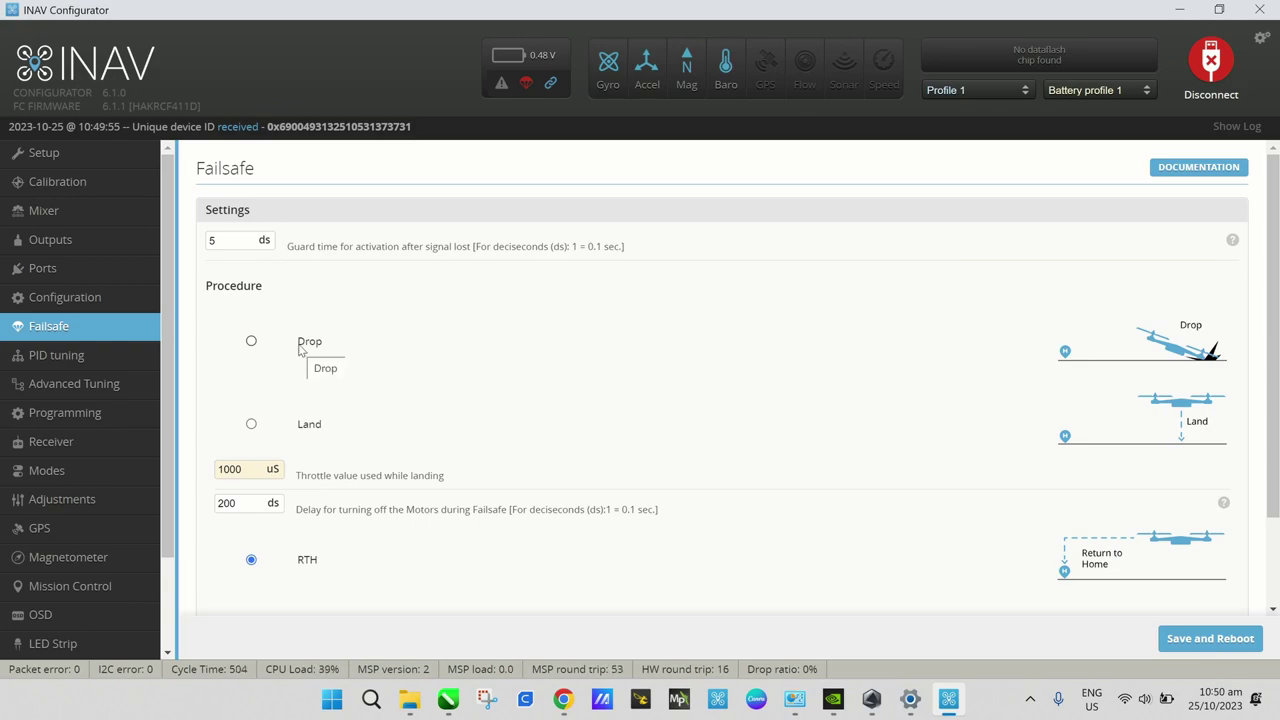
- Open PID tuning and look over the roll, pitch and yaw PID gains
left_click(72, 356)
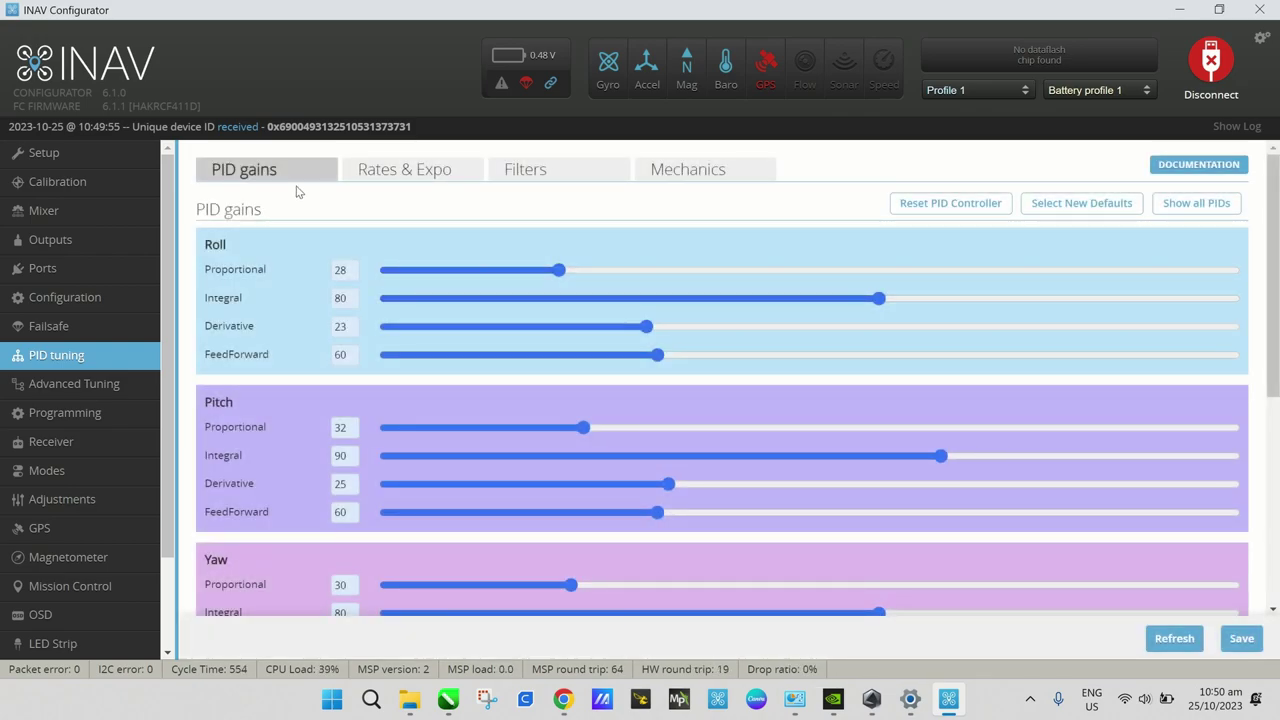
scroll(295, 188, "down", 5)
scroll(295, 184, "up", 5)
scroll(582, 339, "down", 3)
scroll(566, 314, "up", 3)
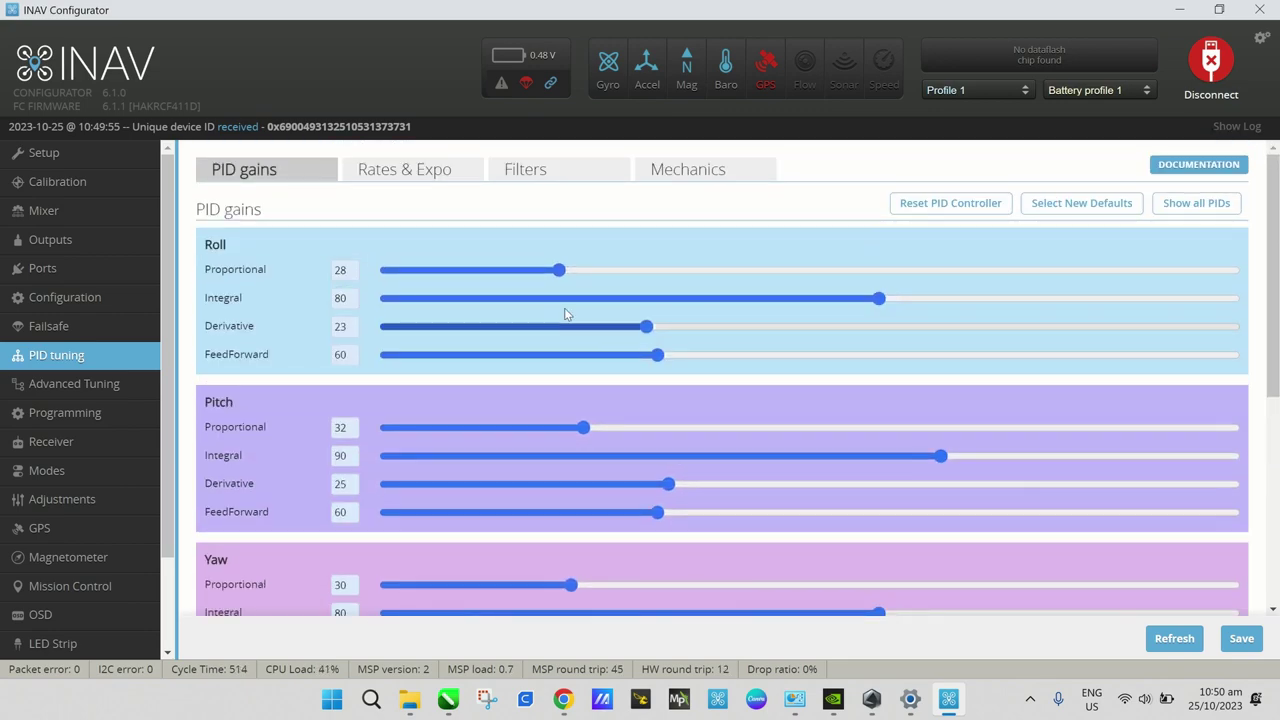
- Look over the rates and expo, the gyro and D-term filters, and the I-term and D-term mechanics of the PID tuning
left_click(420, 172)
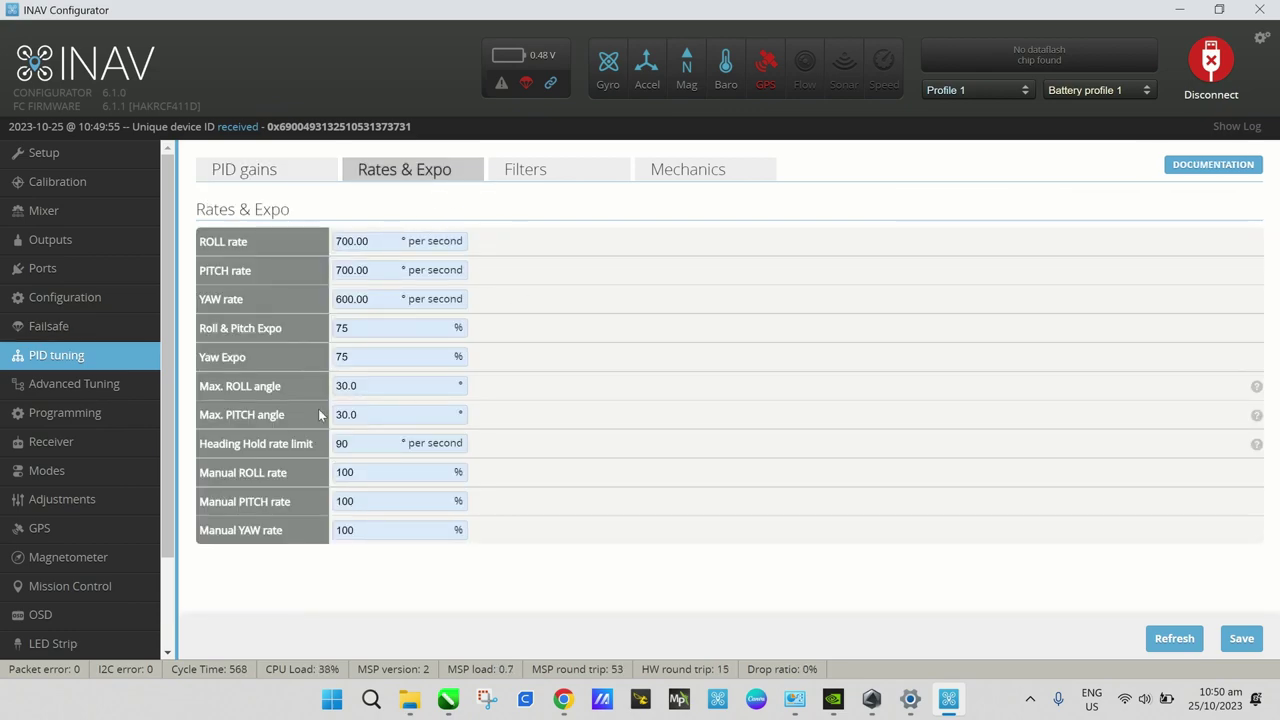
left_click(525, 176)
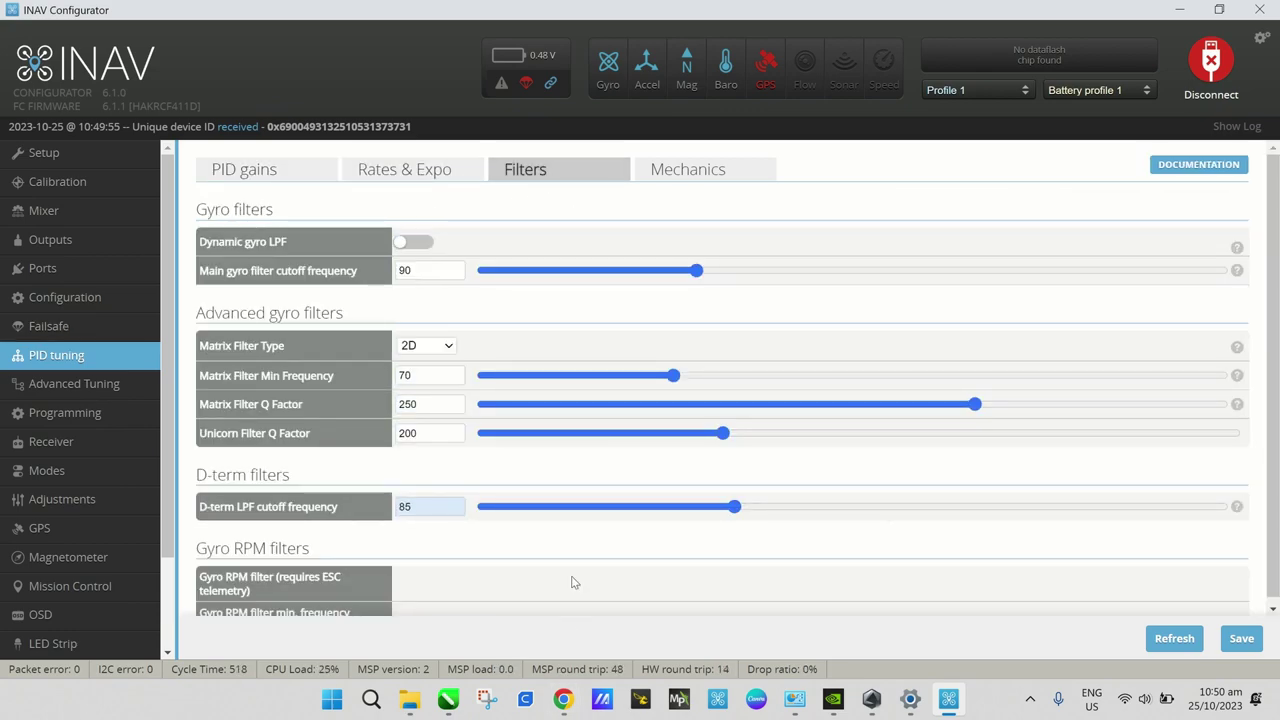
scroll(575, 540, "down", 1)
scroll(582, 499, "up", 1)
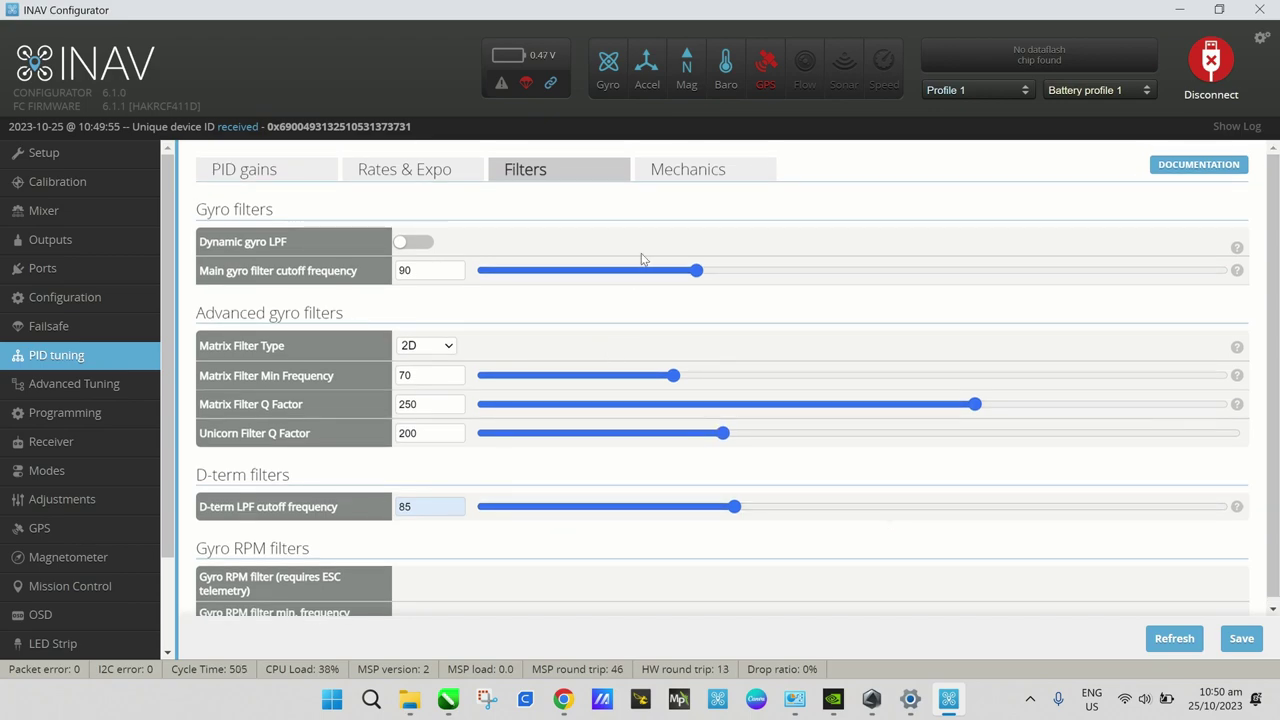
left_click(686, 176)
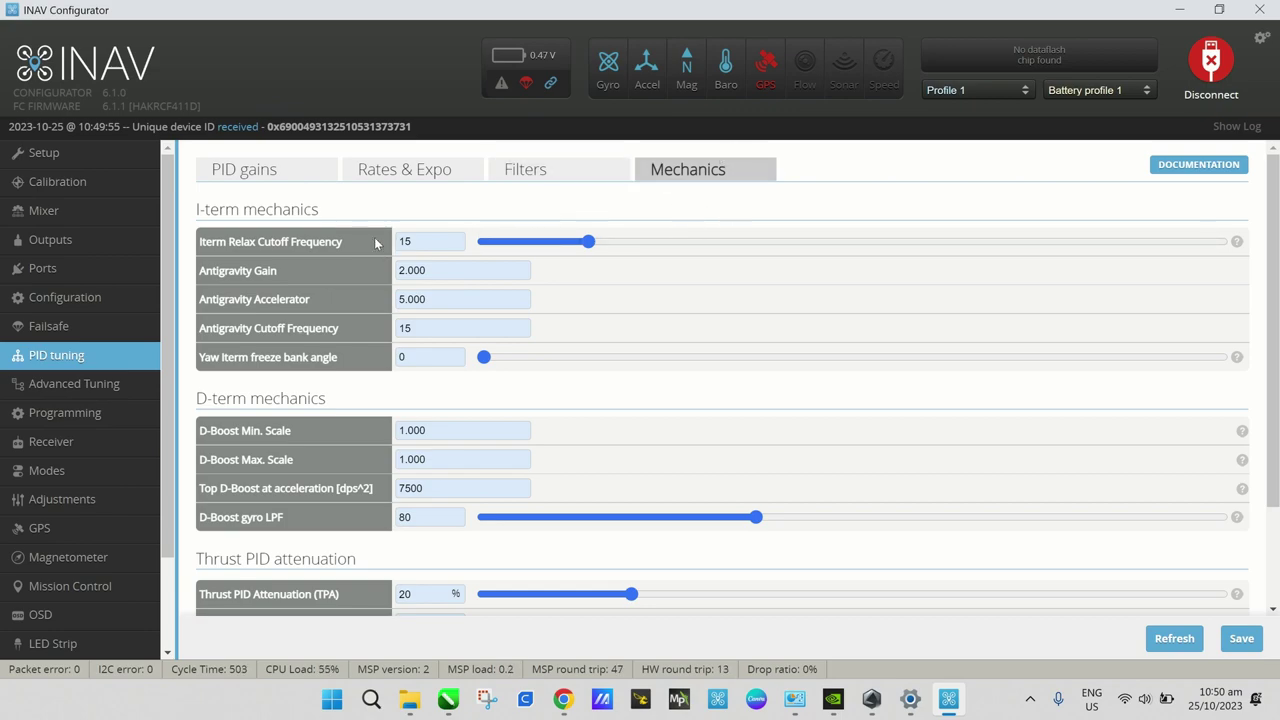
- On the Receiver page, set the serial receiver provider to CRSF and save with a reboot
left_click(77, 445)
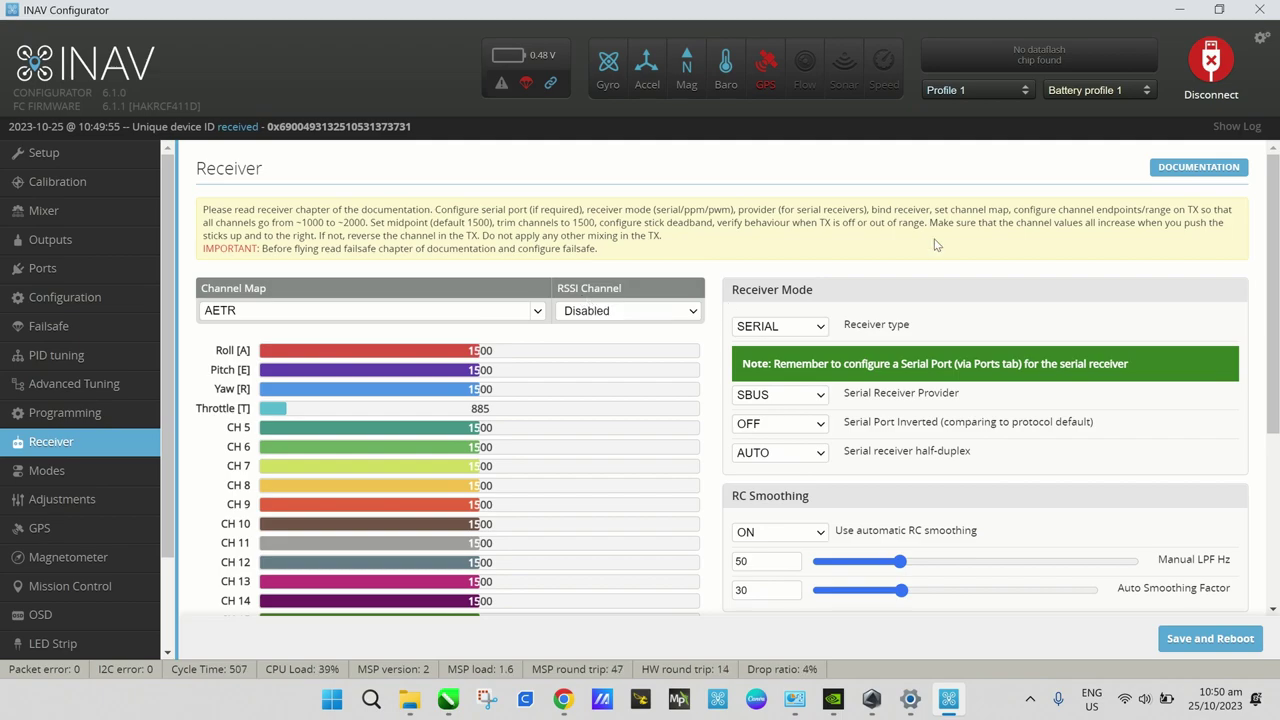
scroll(872, 267, "down", 1)
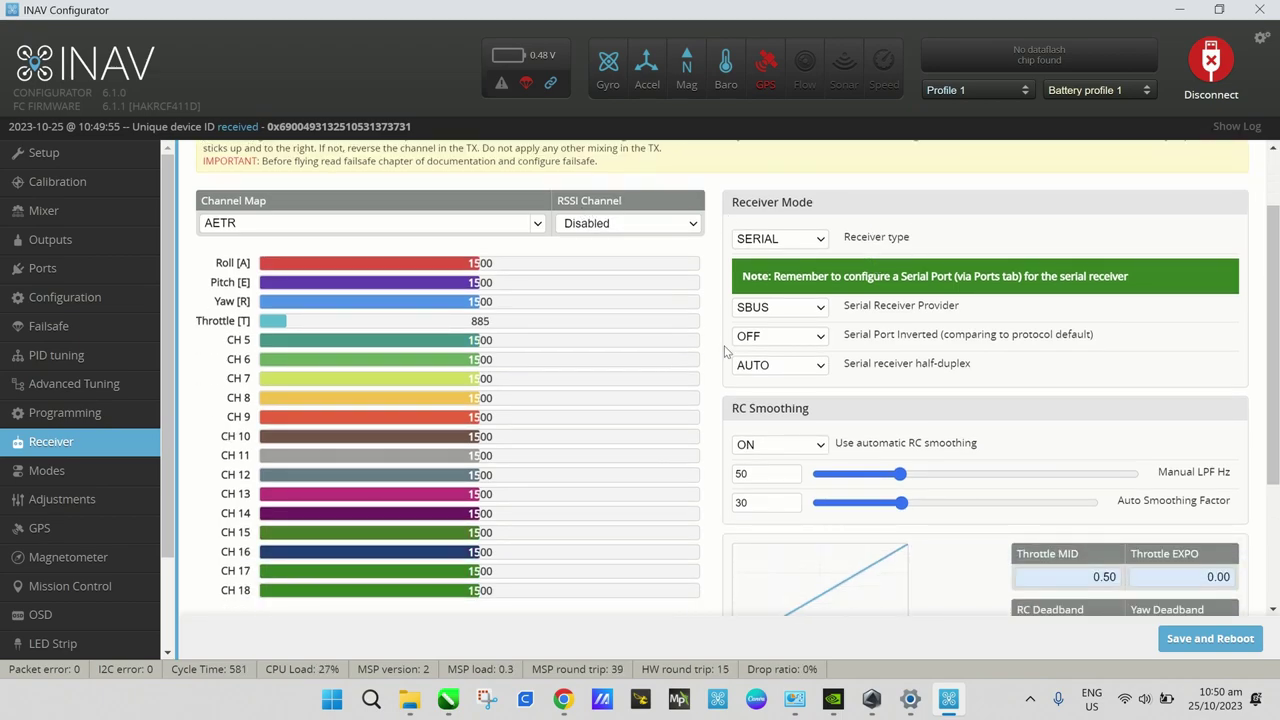
left_click(820, 310)
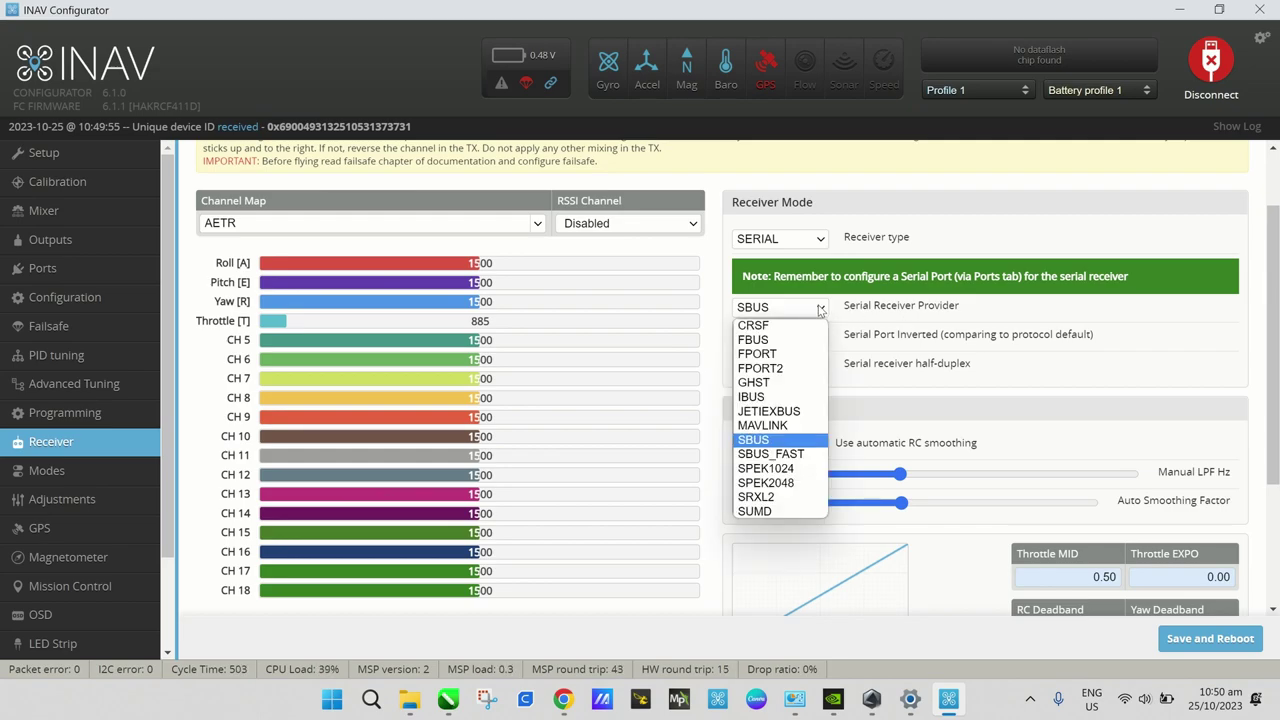
left_click(768, 327)
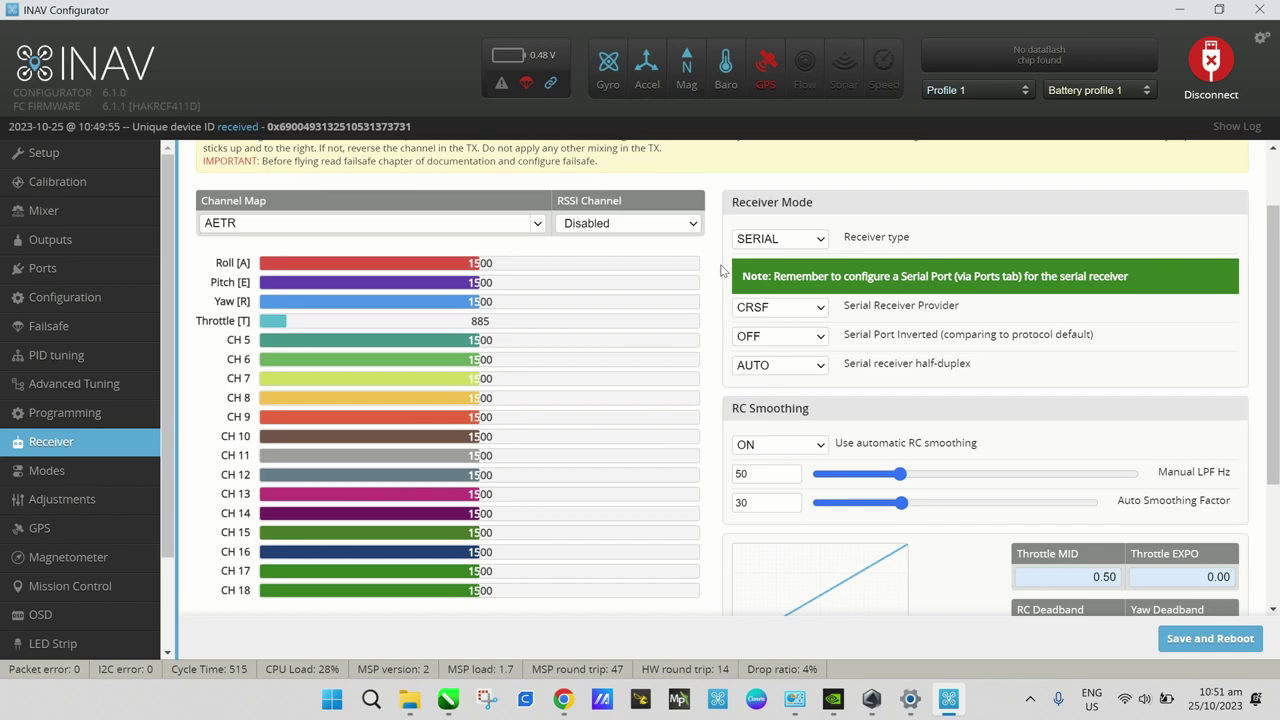
scroll(938, 452, "down", 2)
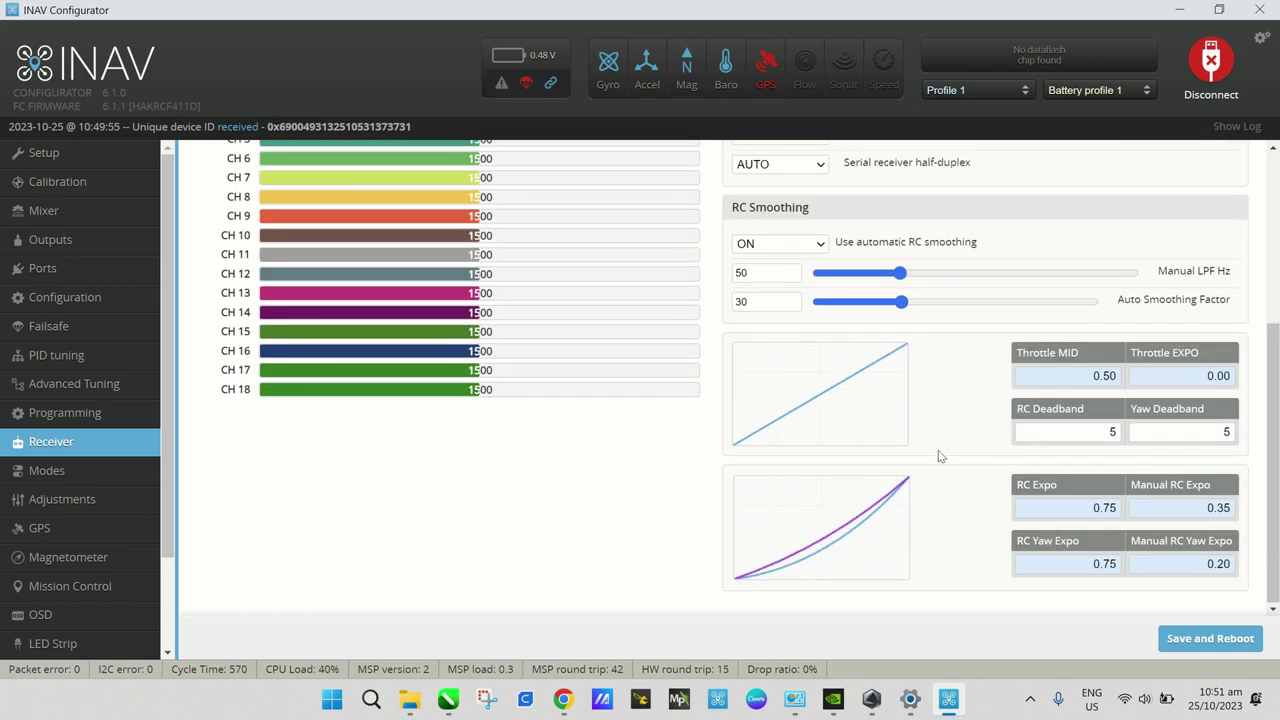
scroll(938, 452, "up", 1)
scroll(938, 450, "up", 2)
scroll(938, 450, "down", 3)
left_click(1208, 645)
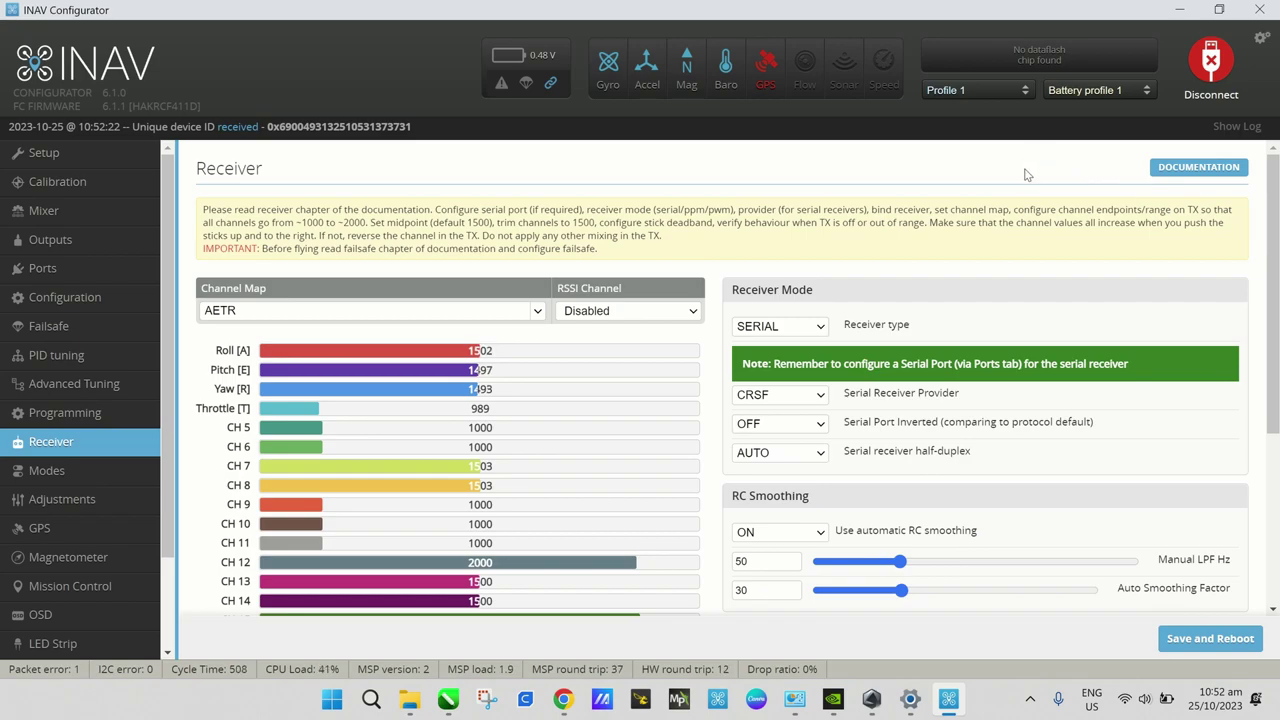
- In Modes, add an ARM range on CH 5 from 1700 to 2100 and save it
left_click(104, 474)
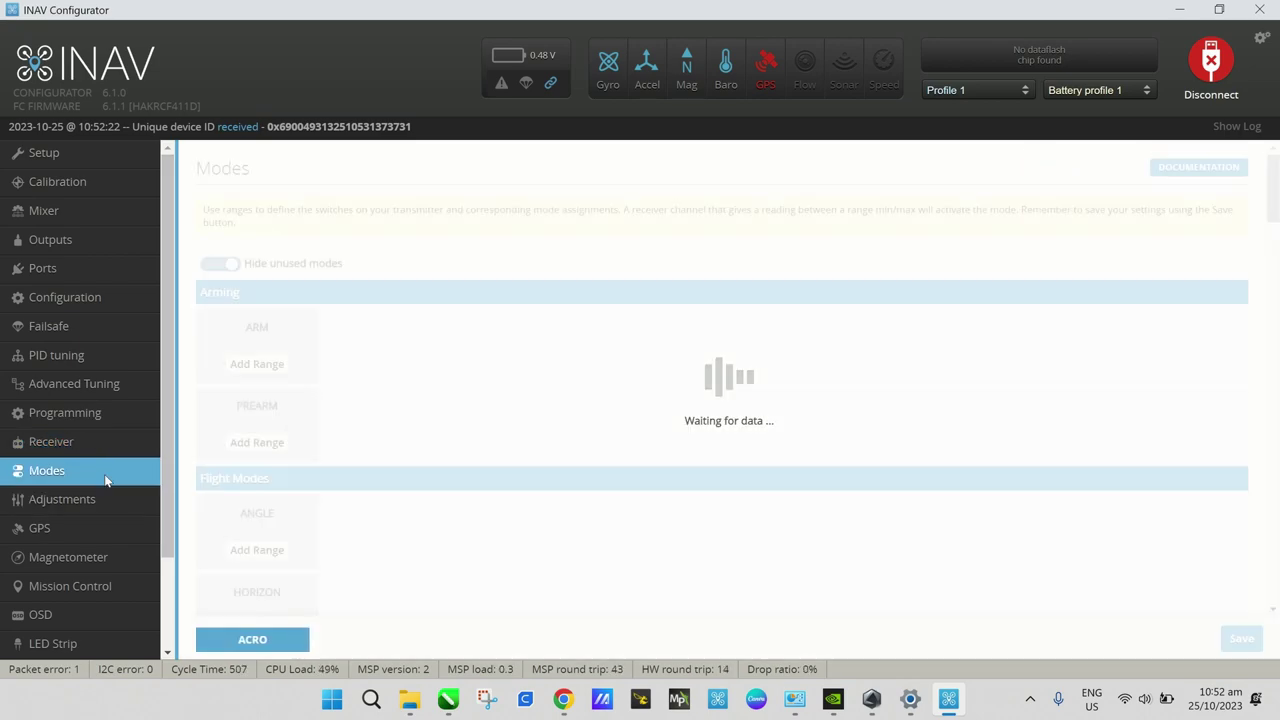
scroll(673, 412, "down", 1)
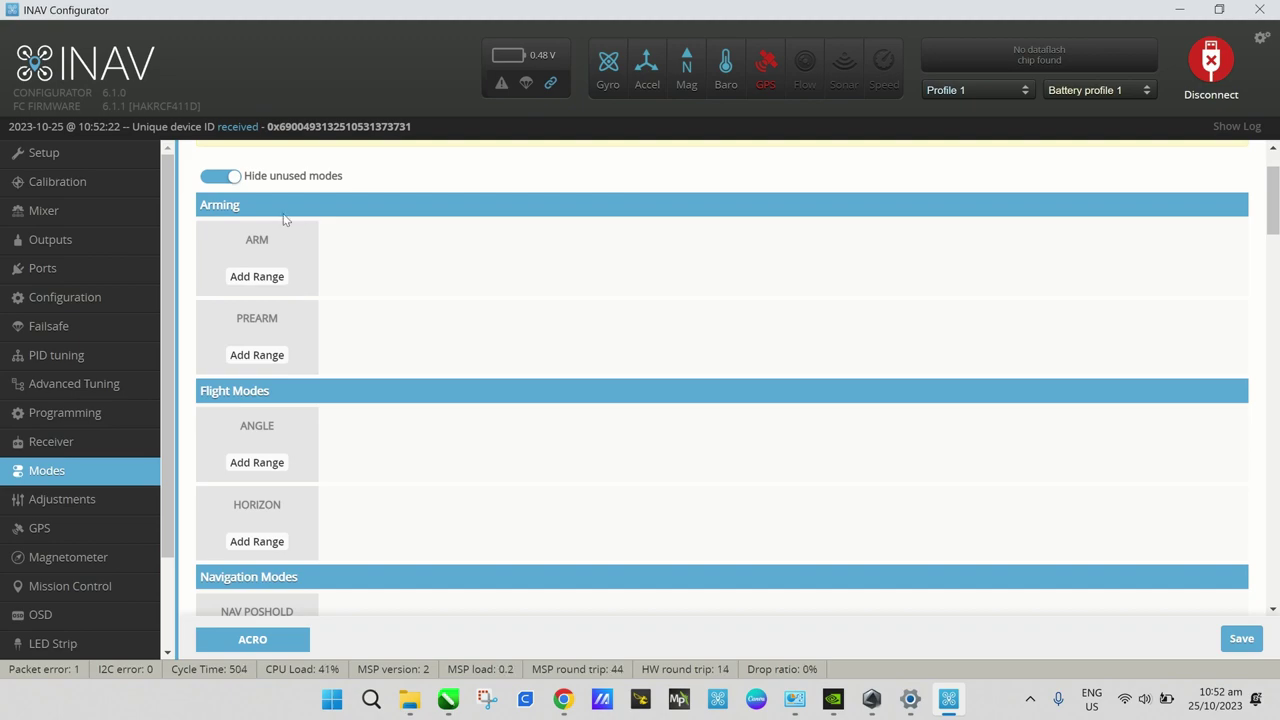
left_click(275, 278)
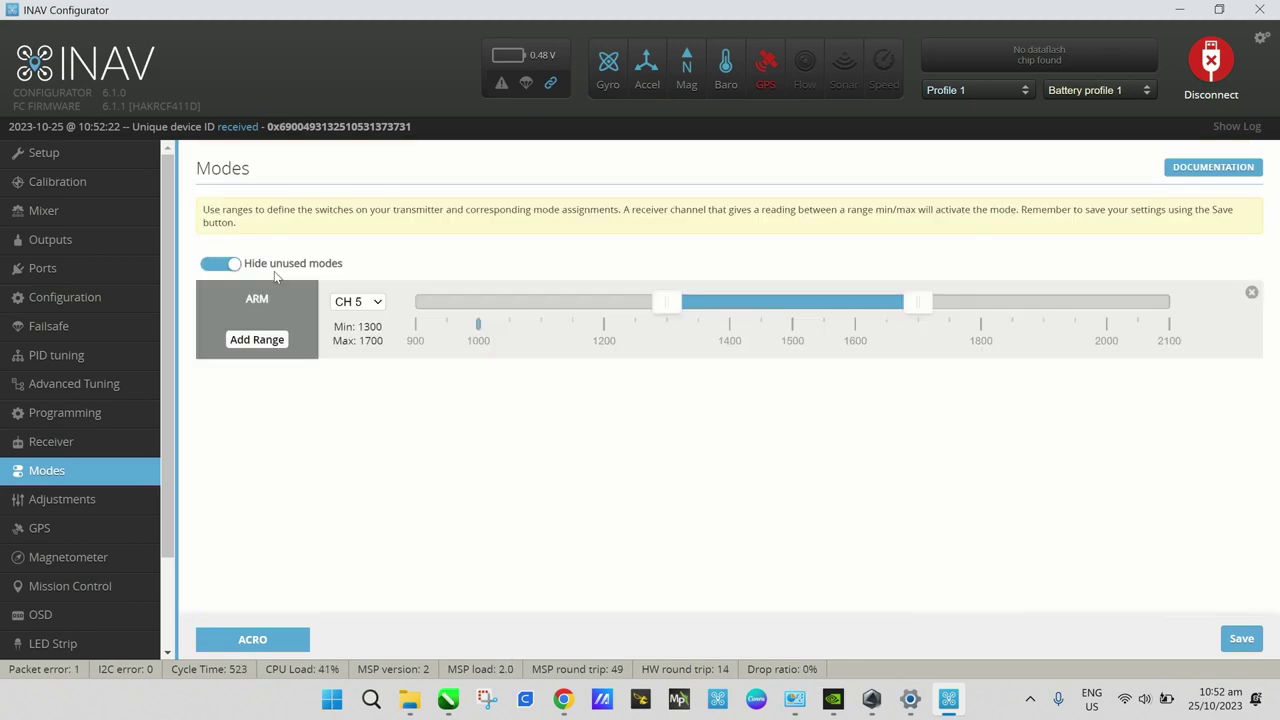
left_click(368, 302)
left_click(369, 319)
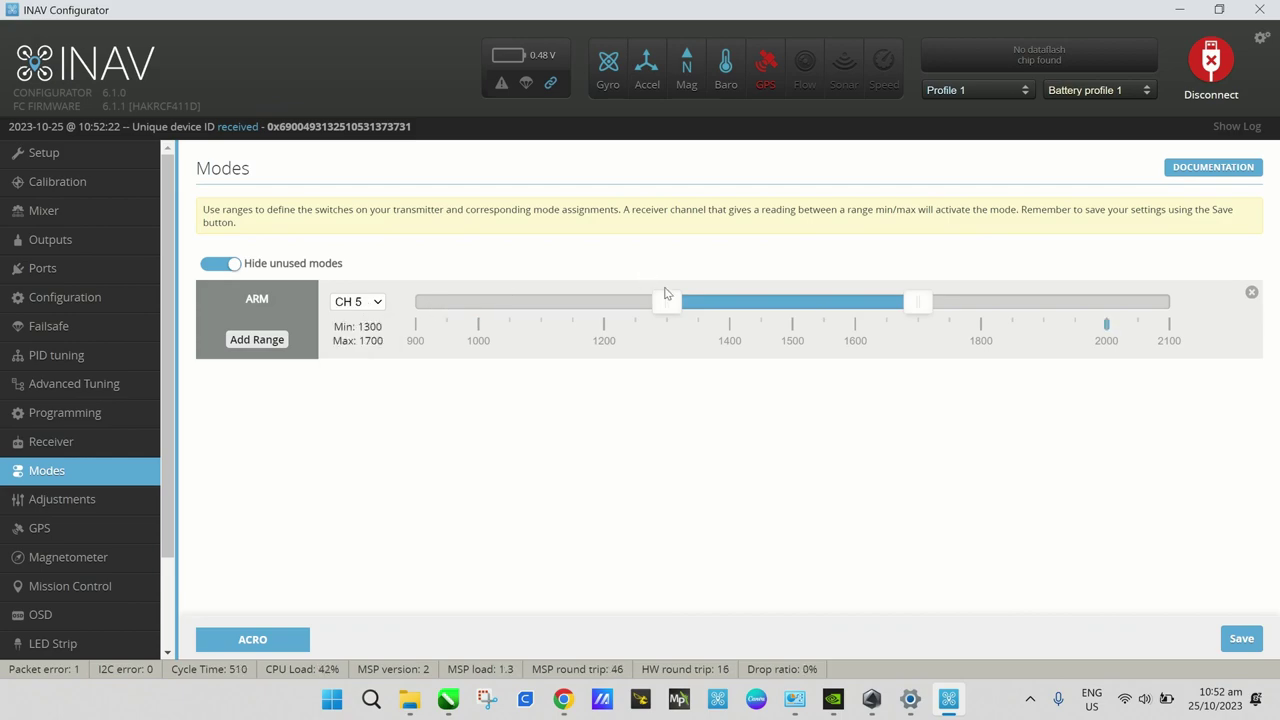
left_click_drag(714, 300, 1001, 290)
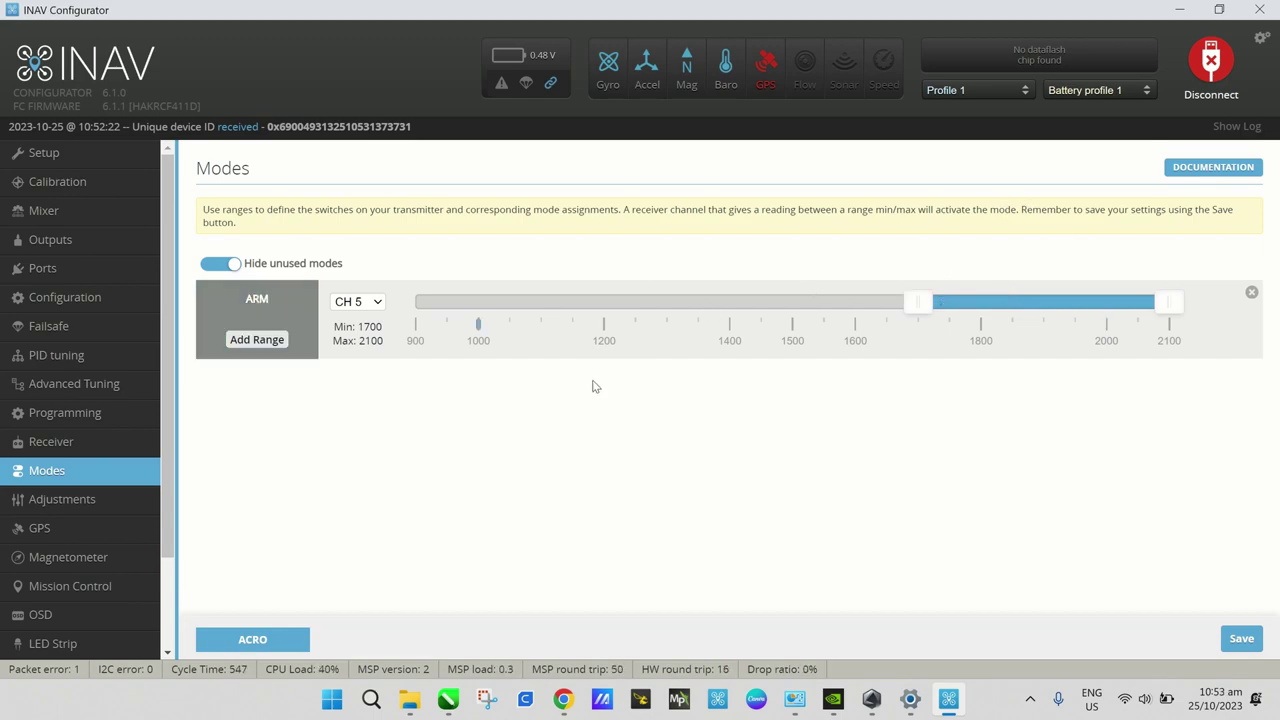
left_click(1241, 638)
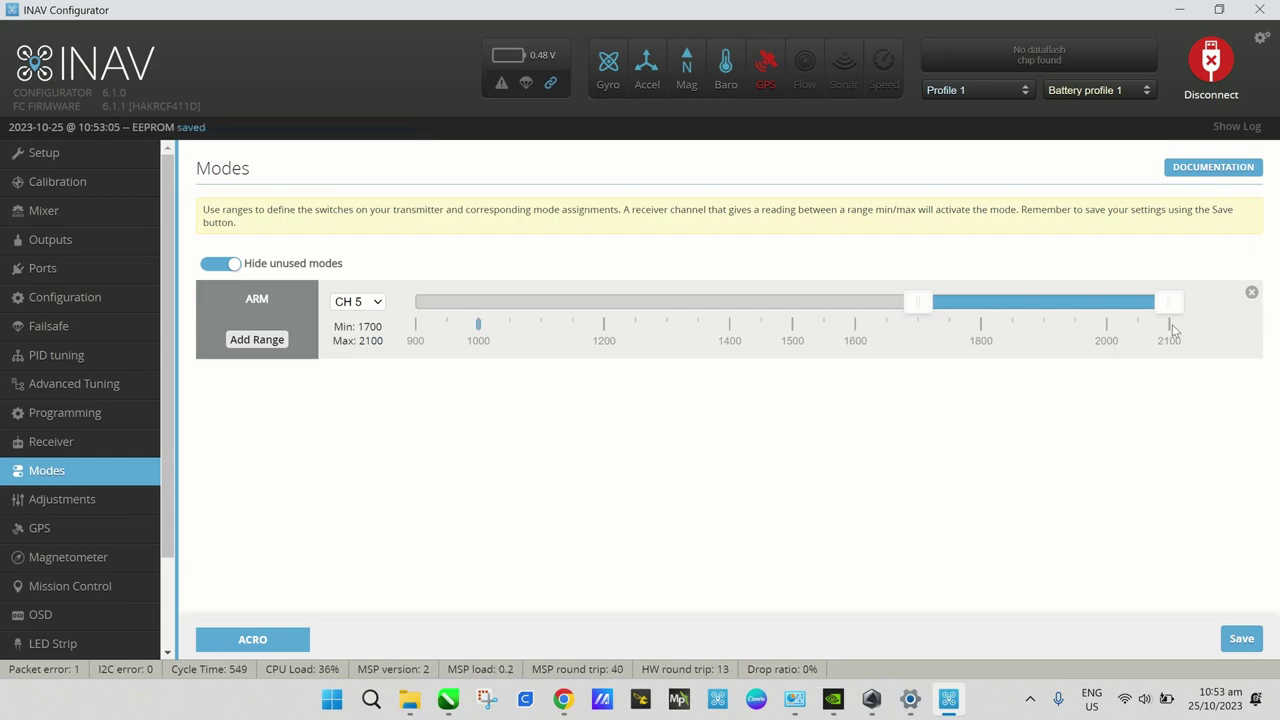
left_click(1241, 638)
- Disconnect and reconnect the flight controller, and reopen the Modes page to check the saved ARM range
left_click(1211, 62)
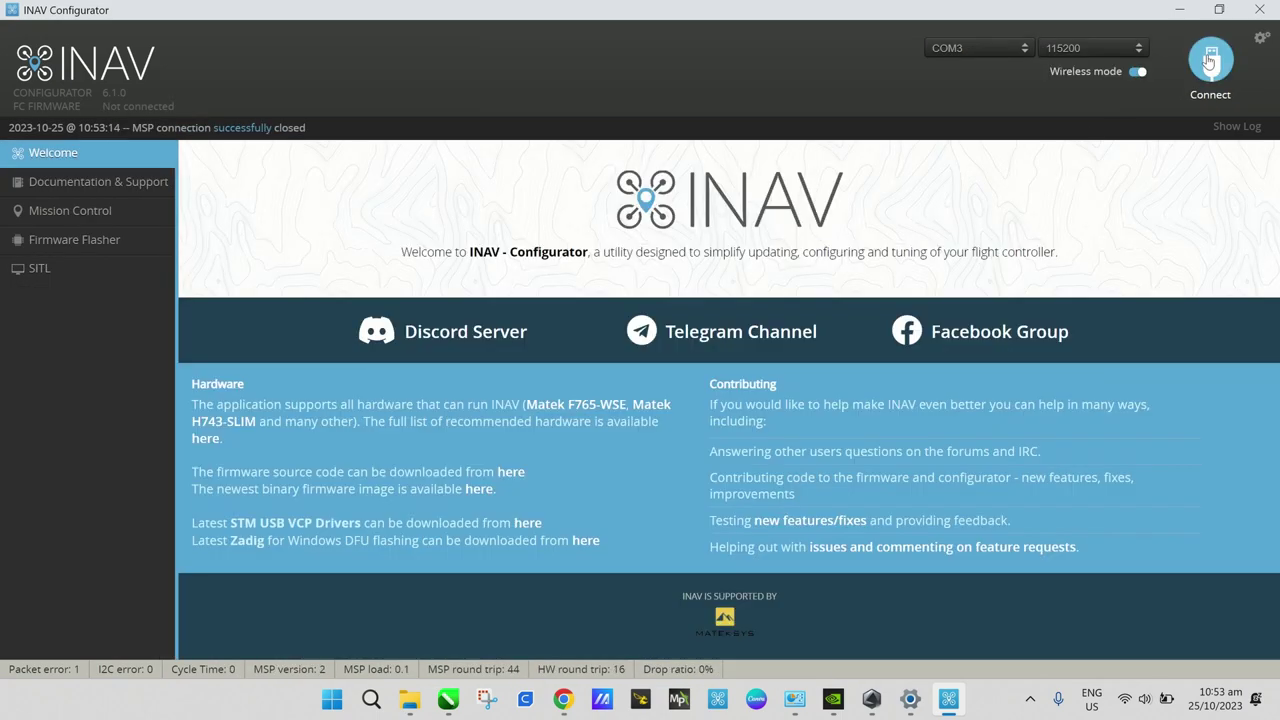
left_click(1214, 92)
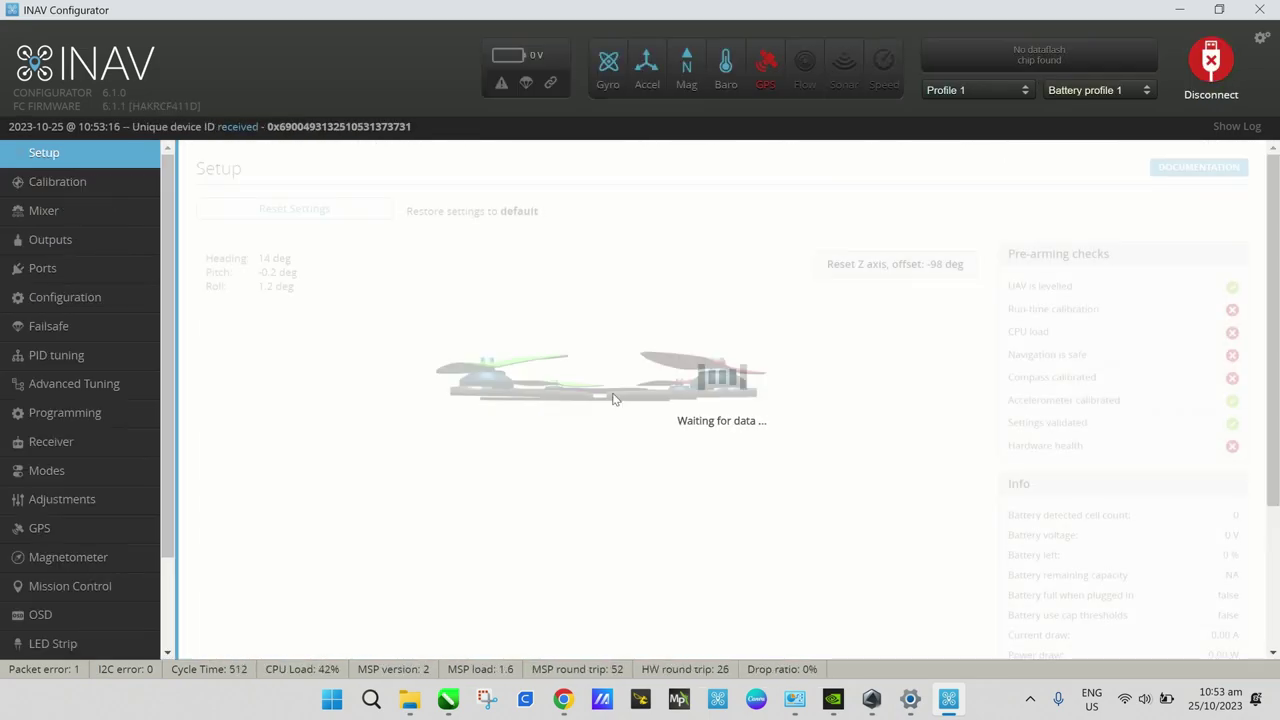
left_click(46, 470)
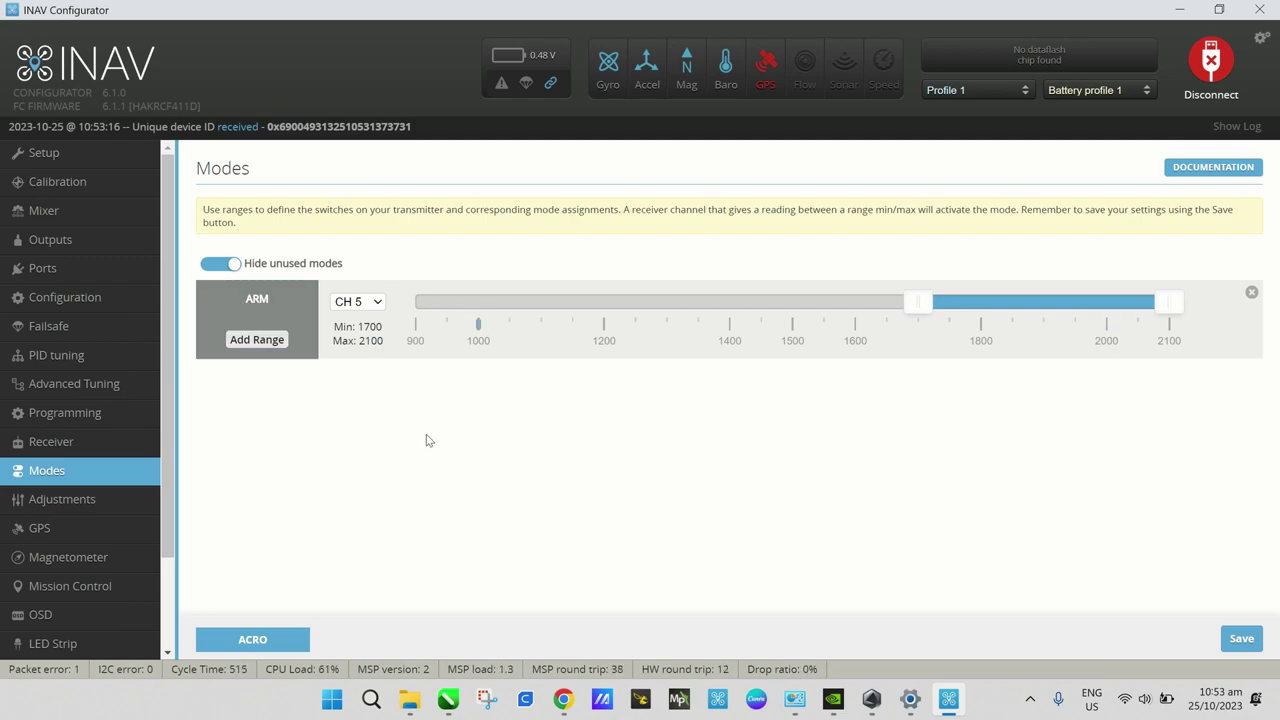
- Show the unused modes and add an ANGLE flight mode range on CH 7 from 1700 to 2100
left_click(233, 266)
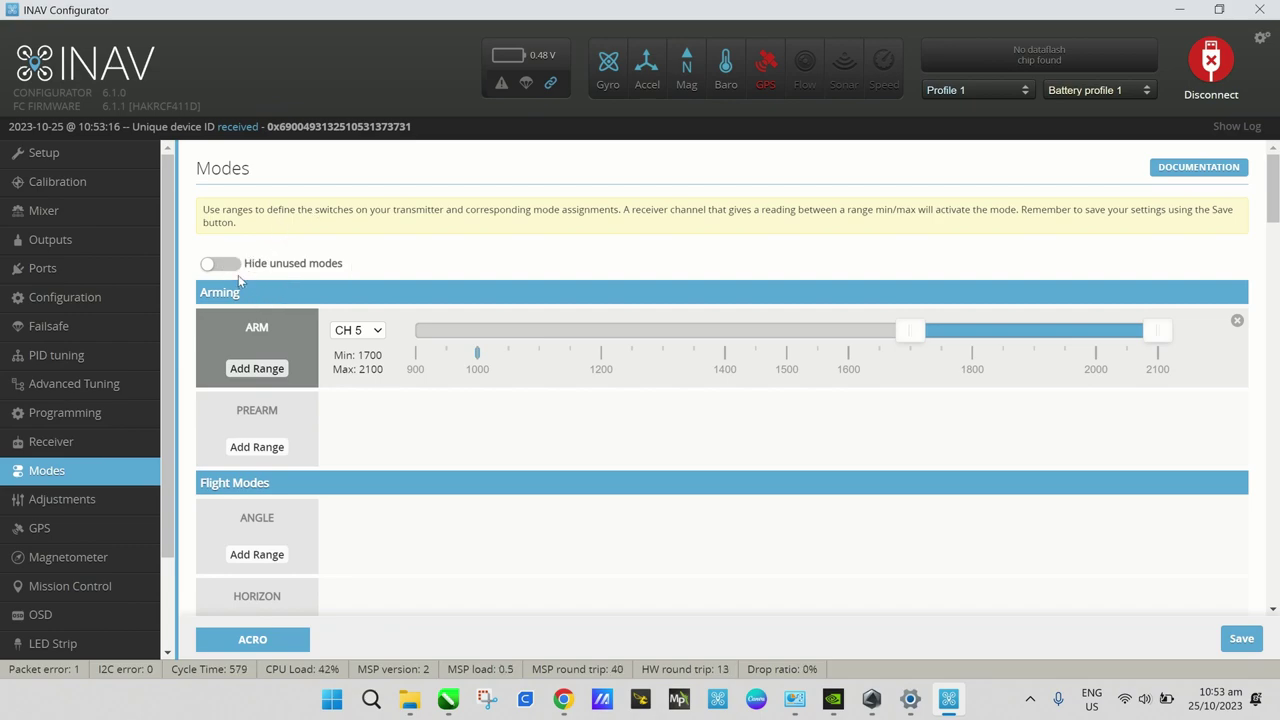
left_click(232, 266)
left_click(233, 266)
scroll(465, 393, "down", 1)
scroll(406, 354, "down", 1)
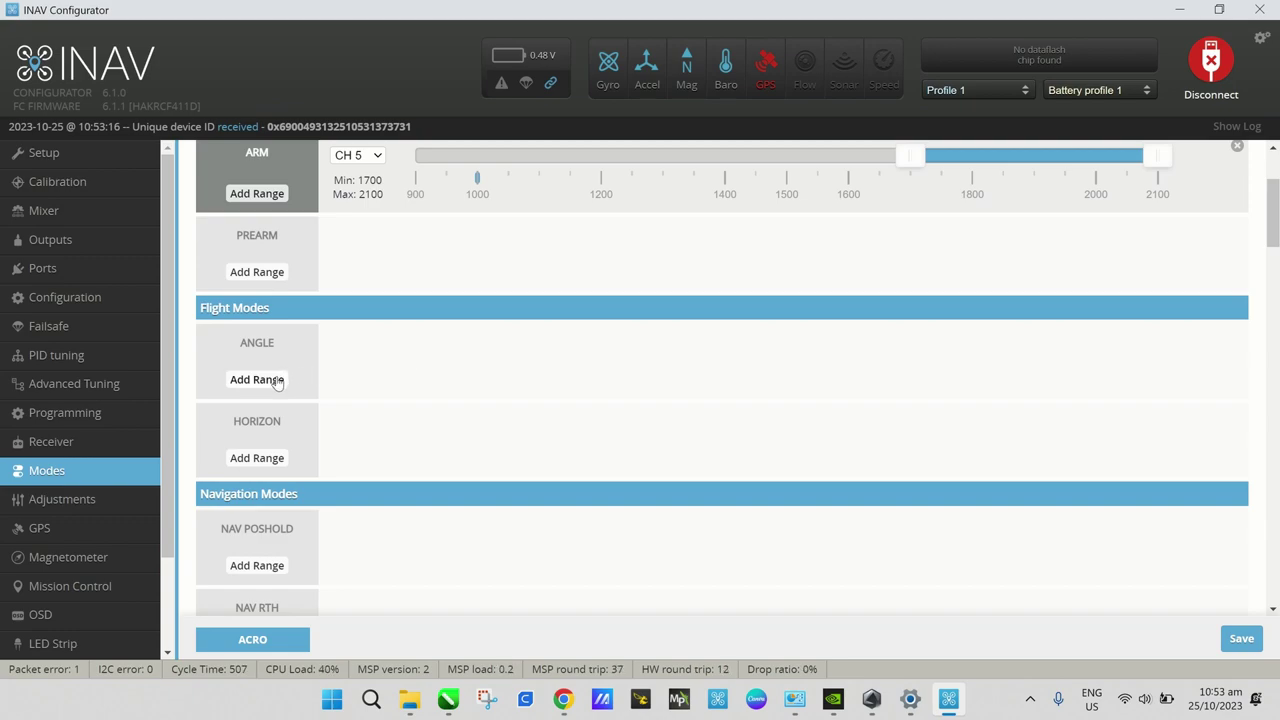
left_click(277, 381)
left_click(357, 345)
left_click(365, 359)
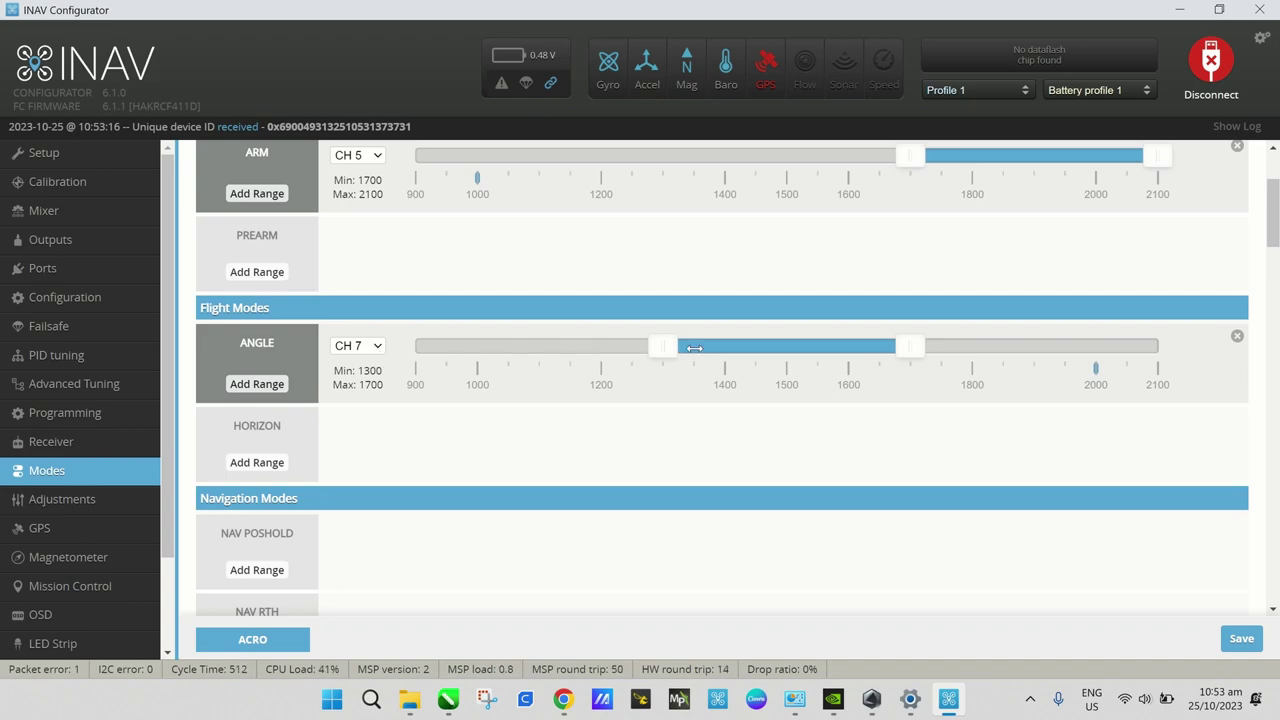
left_click_drag(726, 349, 1107, 340)
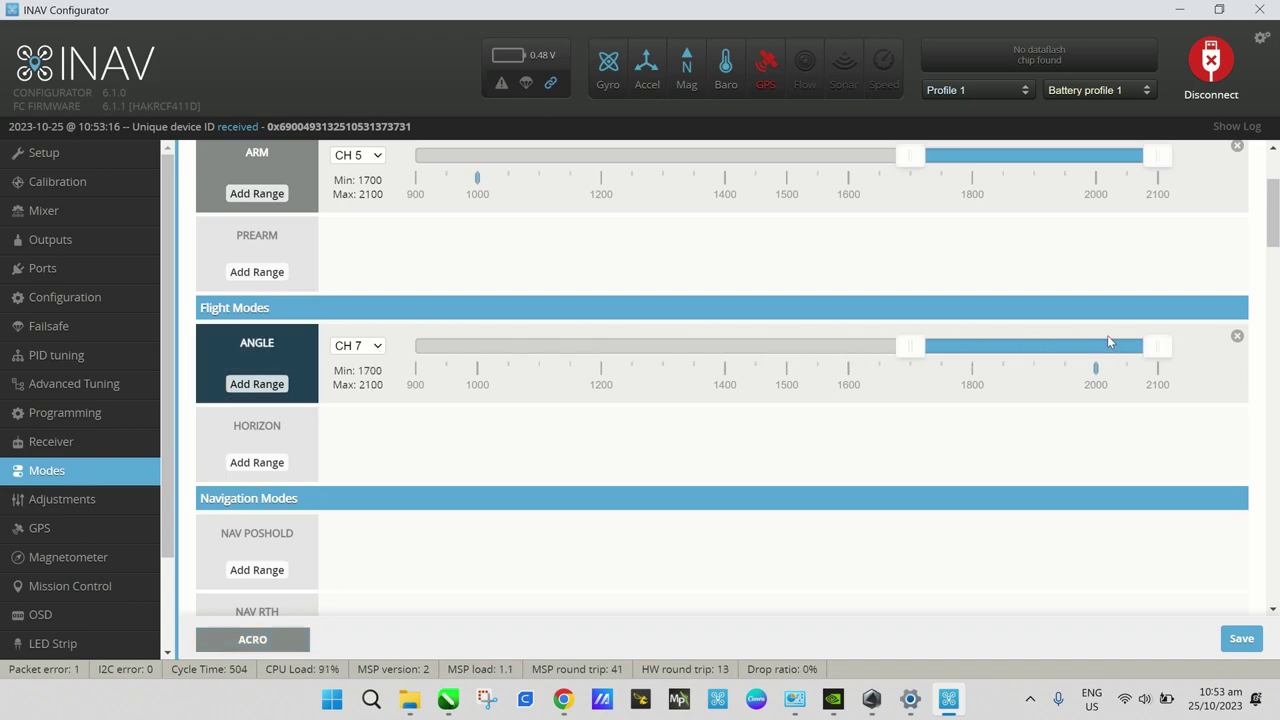
- Add a NAV ALTHOLD range on CH 8 from 1700 to 2100 under the flight mode modifiers
scroll(702, 410, "down", 2)
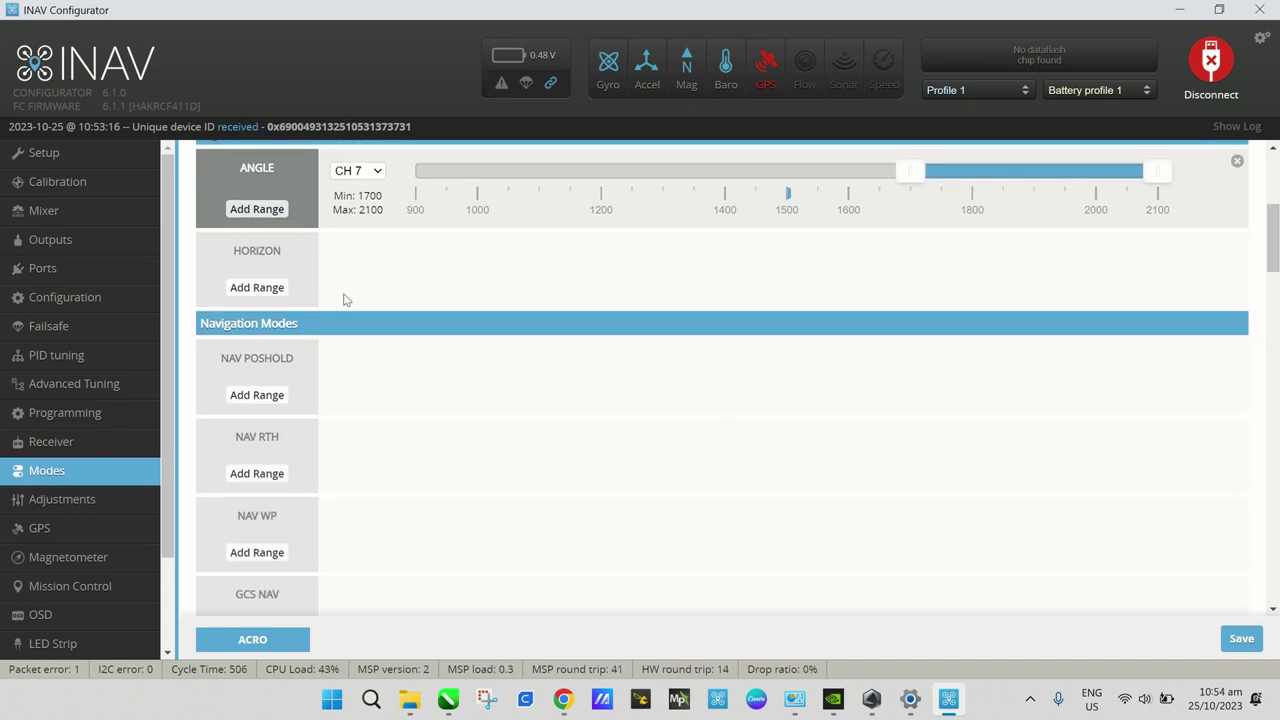
scroll(353, 310, "down", 1)
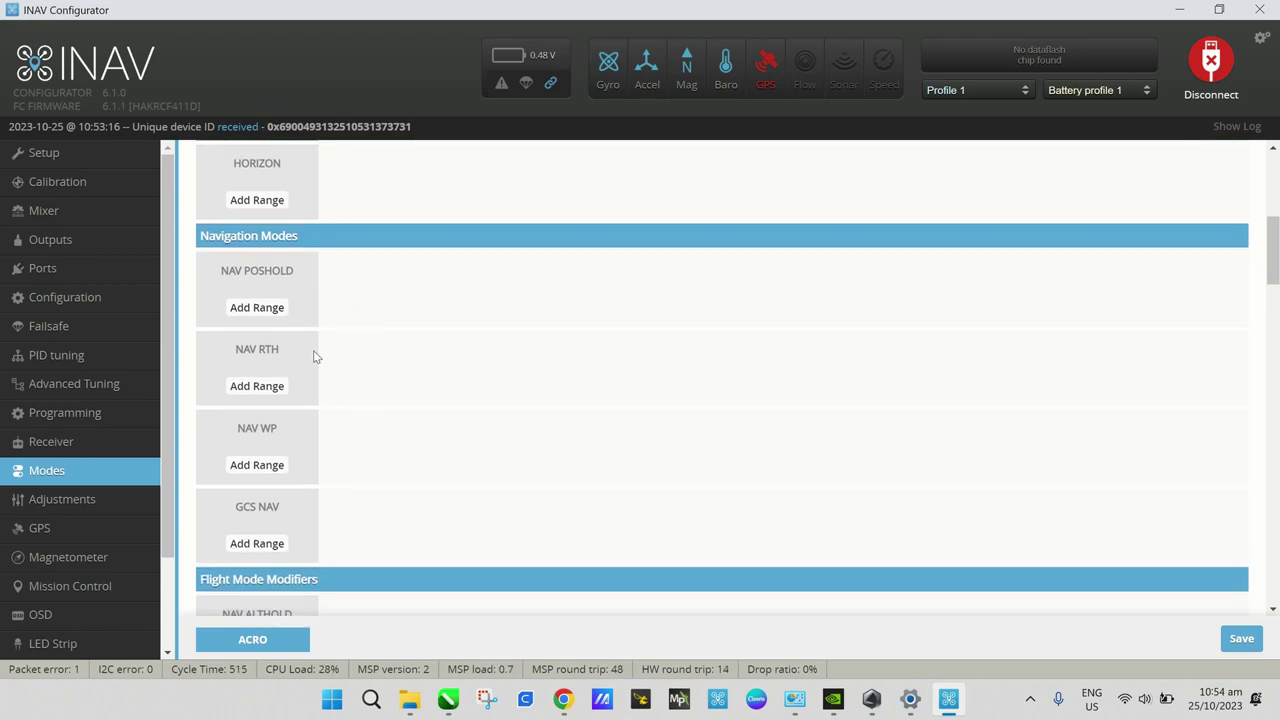
scroll(289, 480, "down", 3)
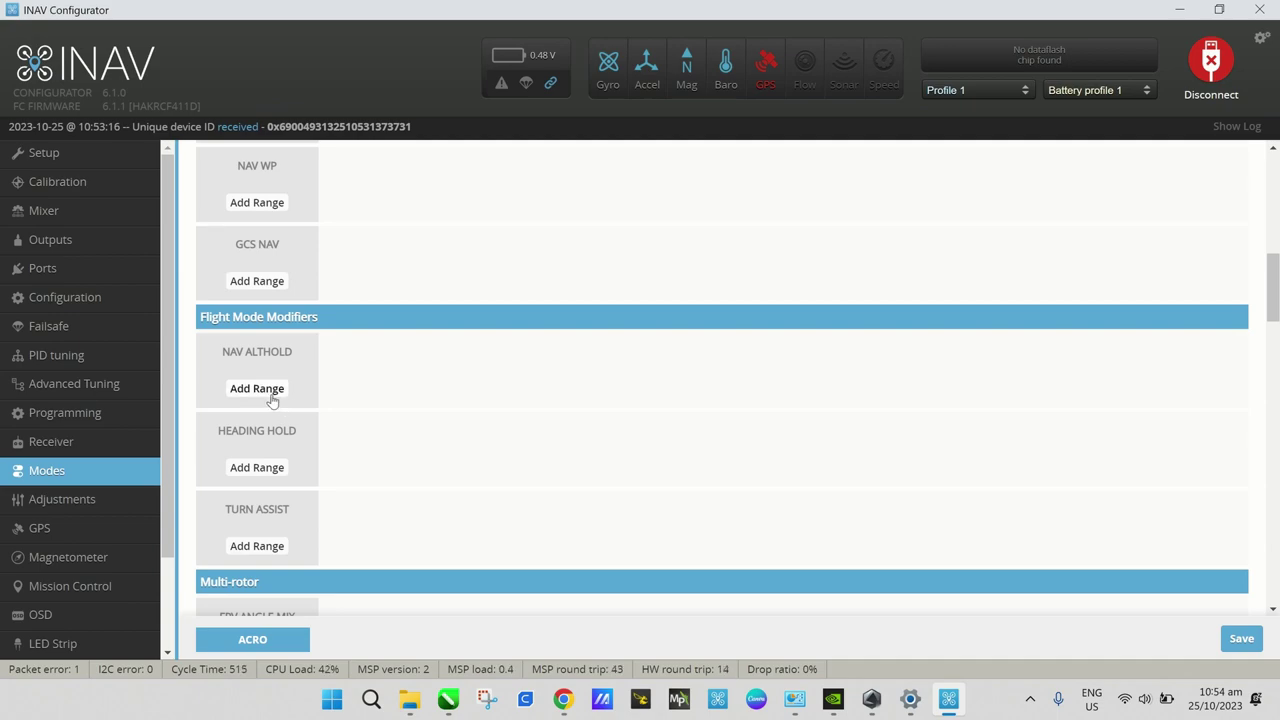
left_click(257, 389)
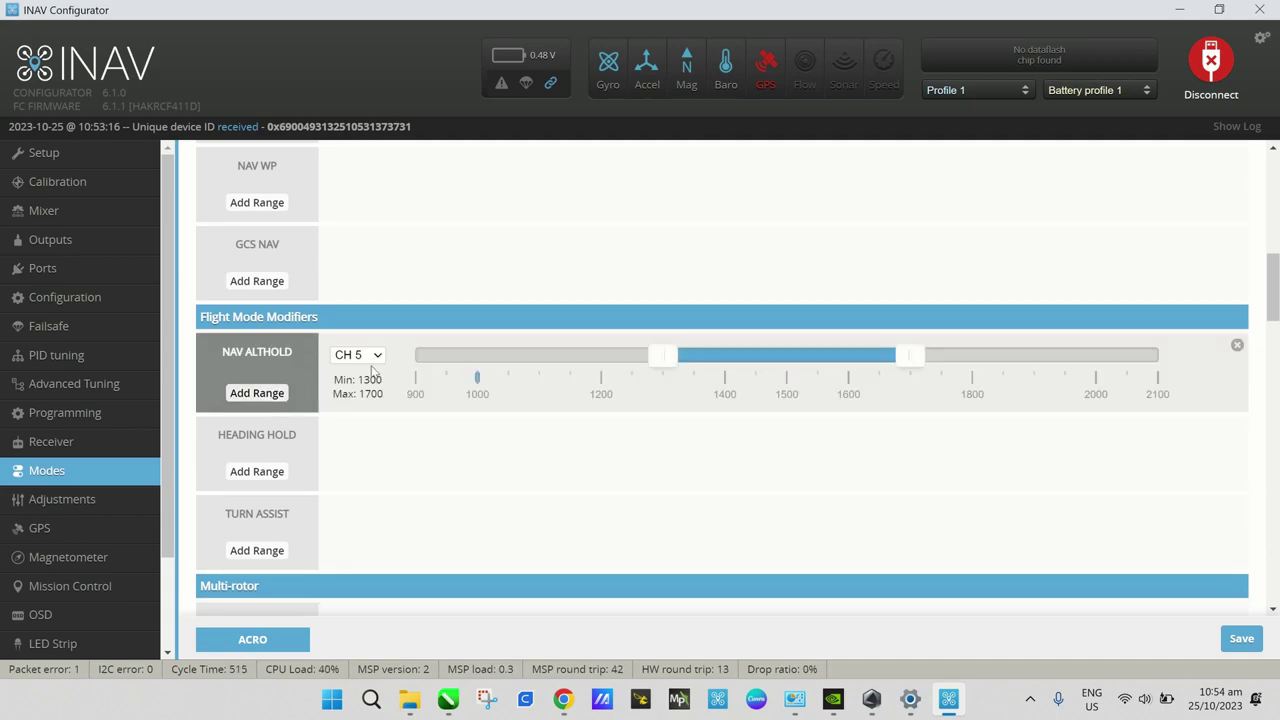
left_click(374, 358)
left_click(375, 372)
left_click_drag(728, 358, 1195, 305)
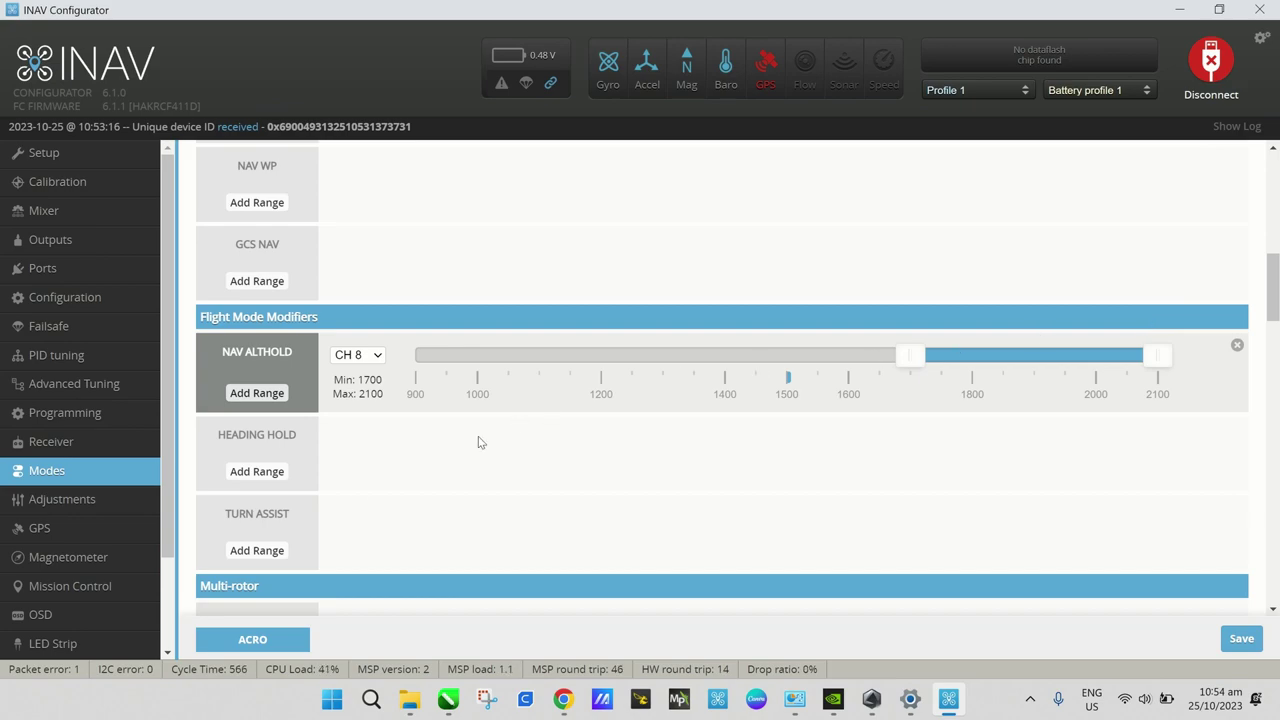
- Add a NAV RTH range under the navigation modes on CH 6 from 1700 to 2100 and save the modes
scroll(323, 503, "down", 4)
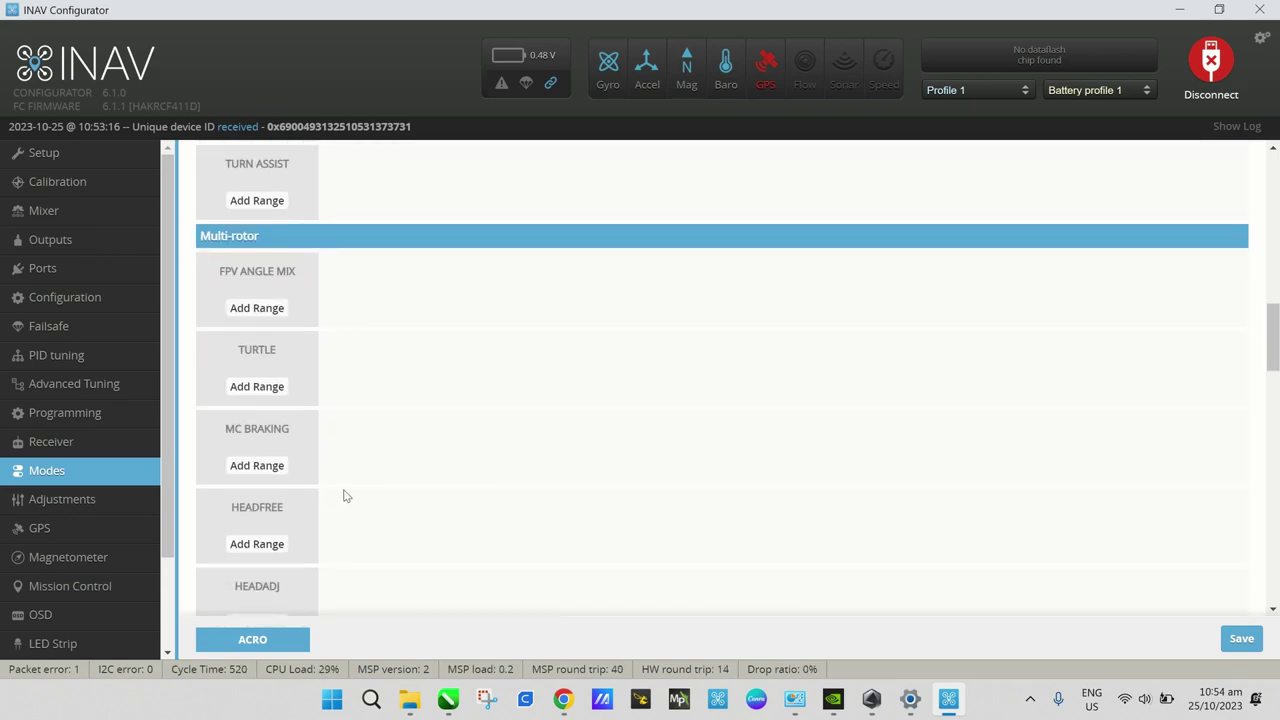
scroll(344, 496, "down", 6)
scroll(422, 470, "down", 5)
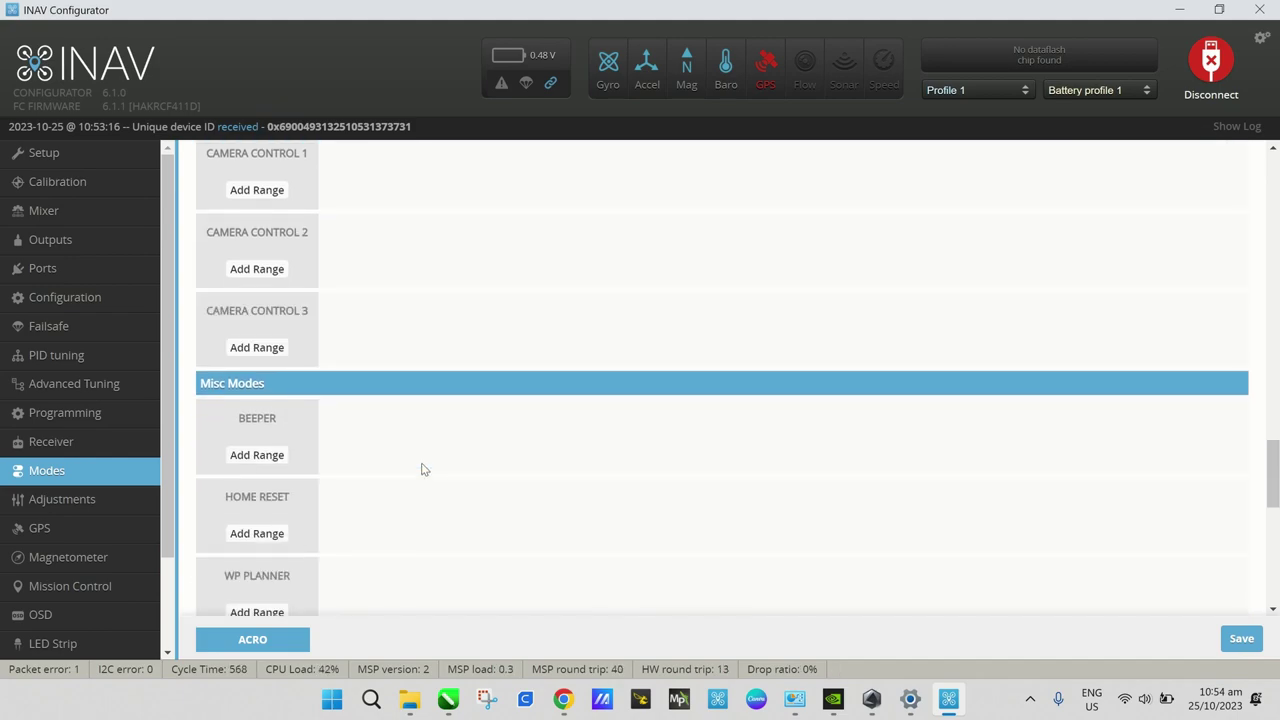
scroll(372, 481, "down", 1)
scroll(380, 485, "up", 8)
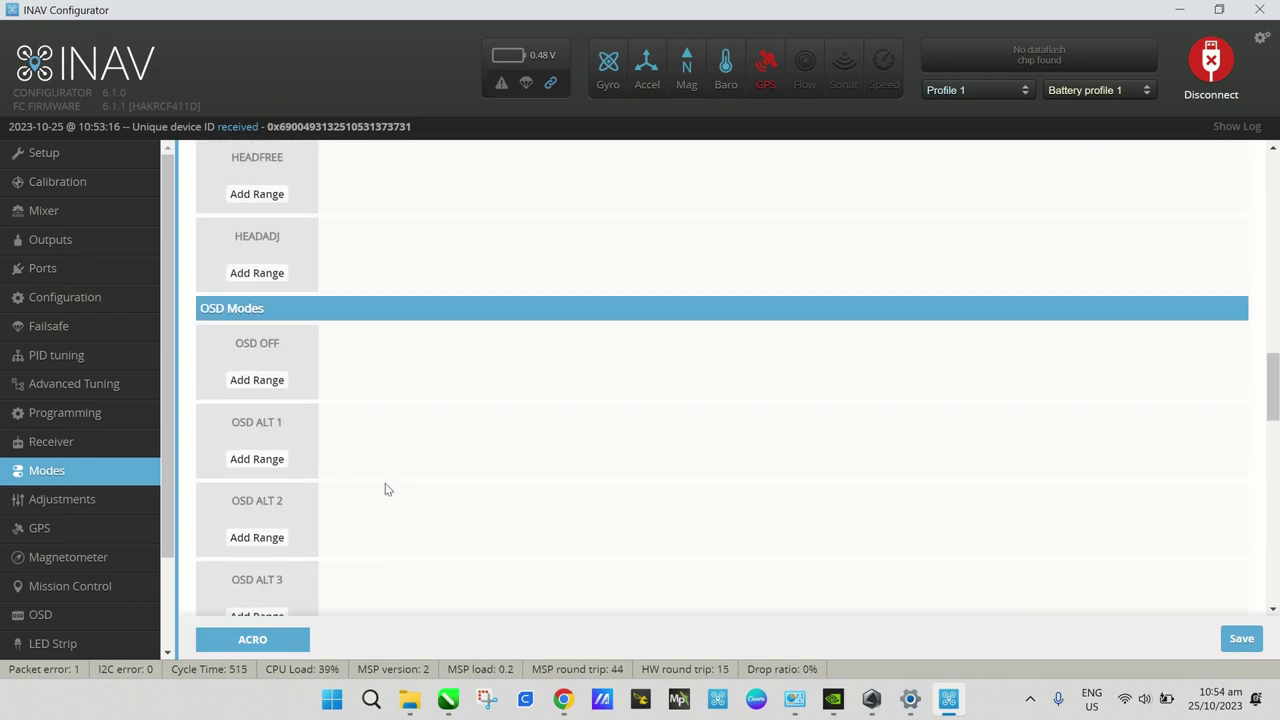
scroll(388, 485, "up", 9)
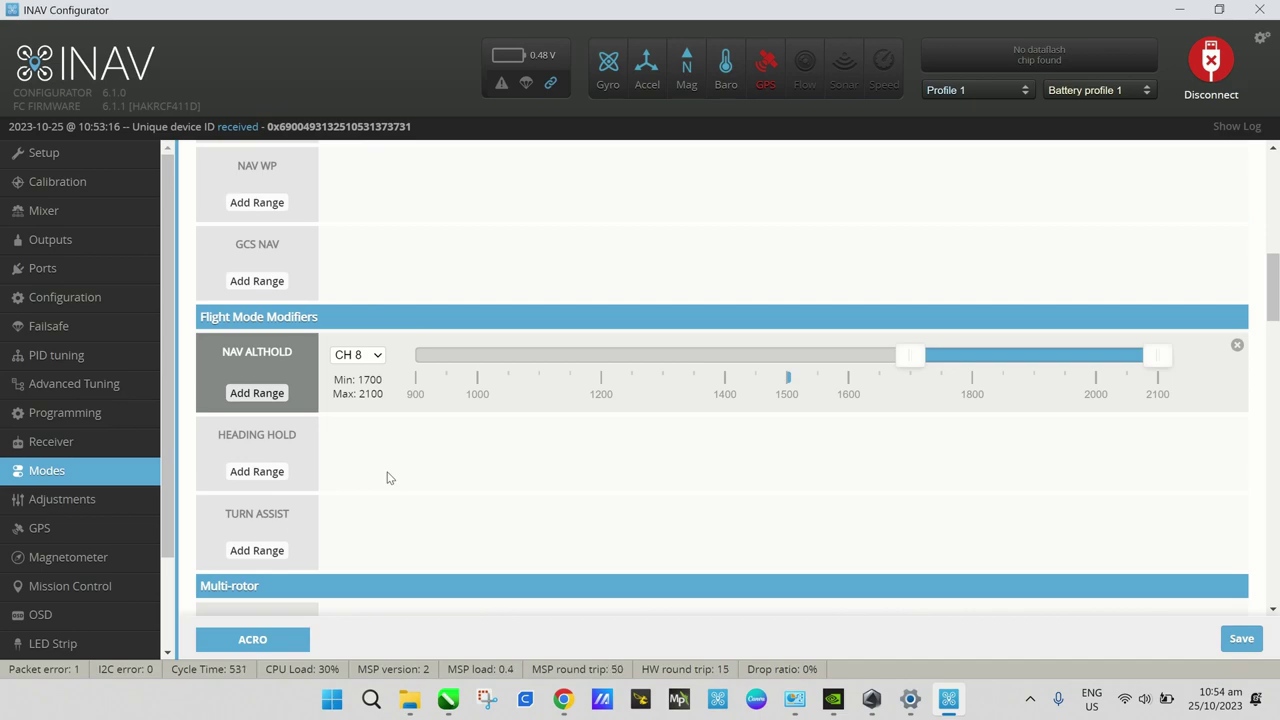
scroll(389, 477, "up", 4)
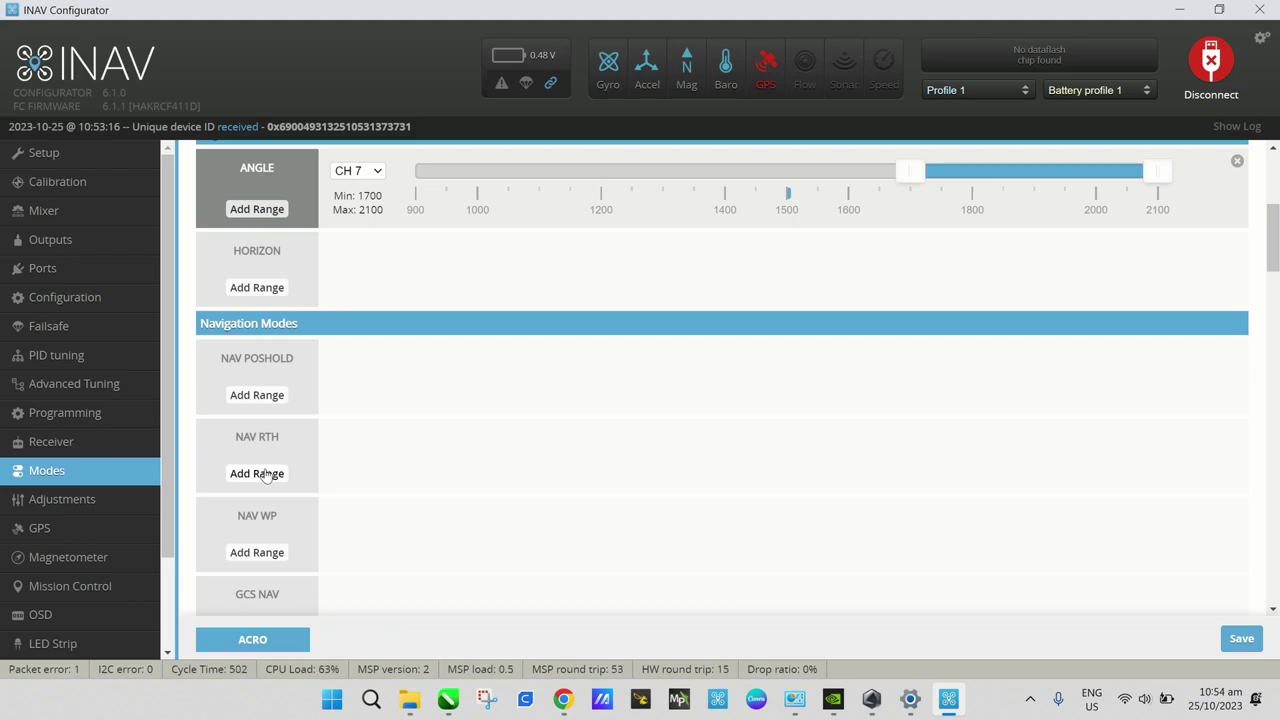
left_click(266, 474)
left_click(348, 441)
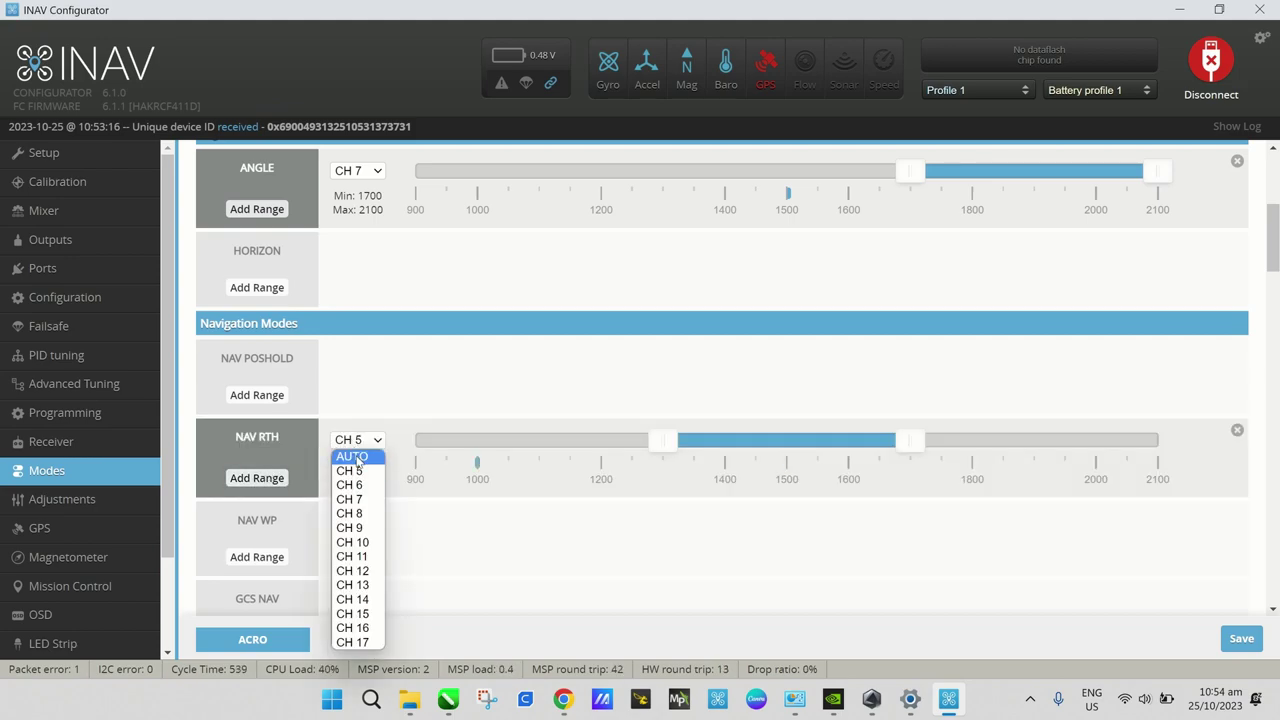
left_click(357, 457)
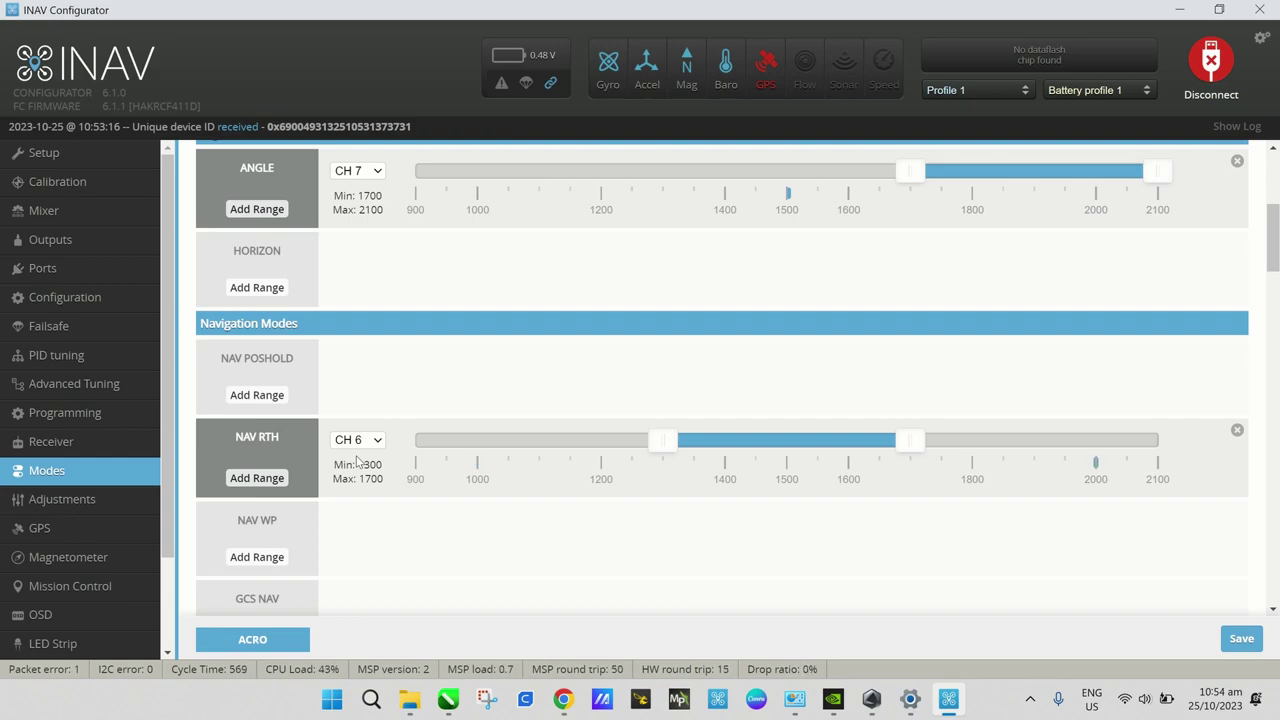
left_click_drag(700, 441, 1053, 447)
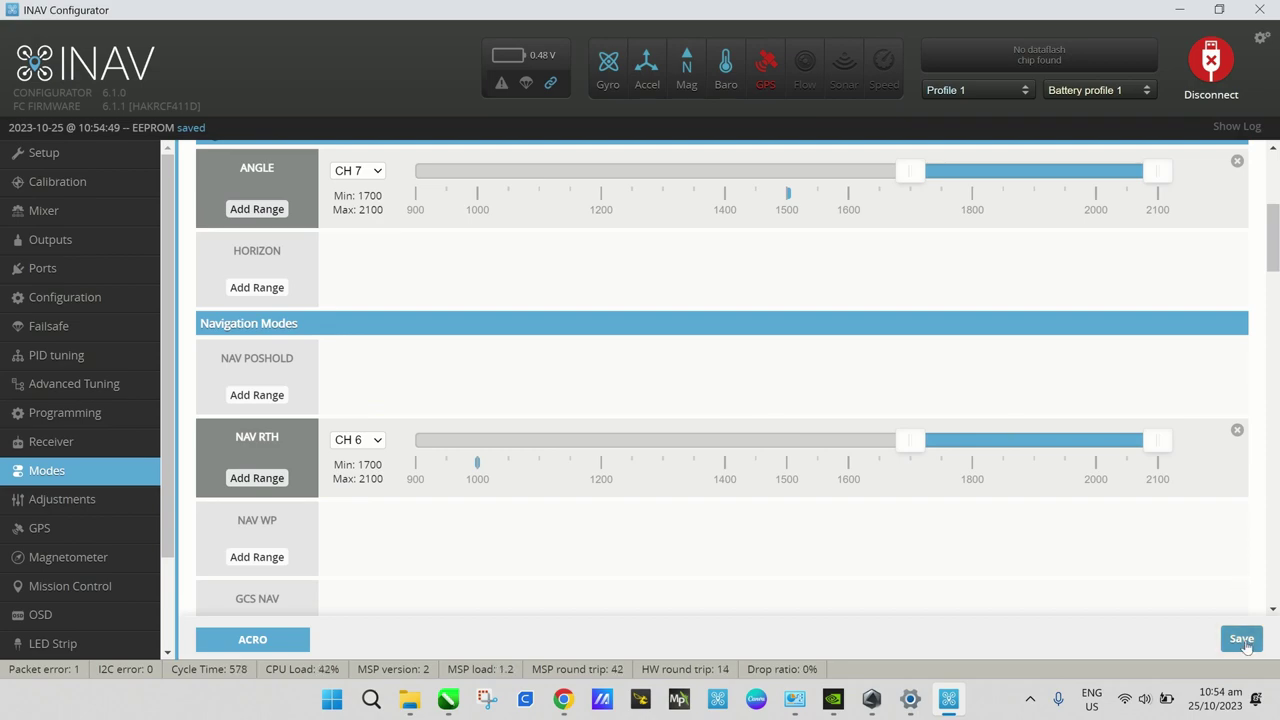
- Check the live channel values on the Receiver page, and review the Modes page with unused modes hidden
left_click(76, 440)
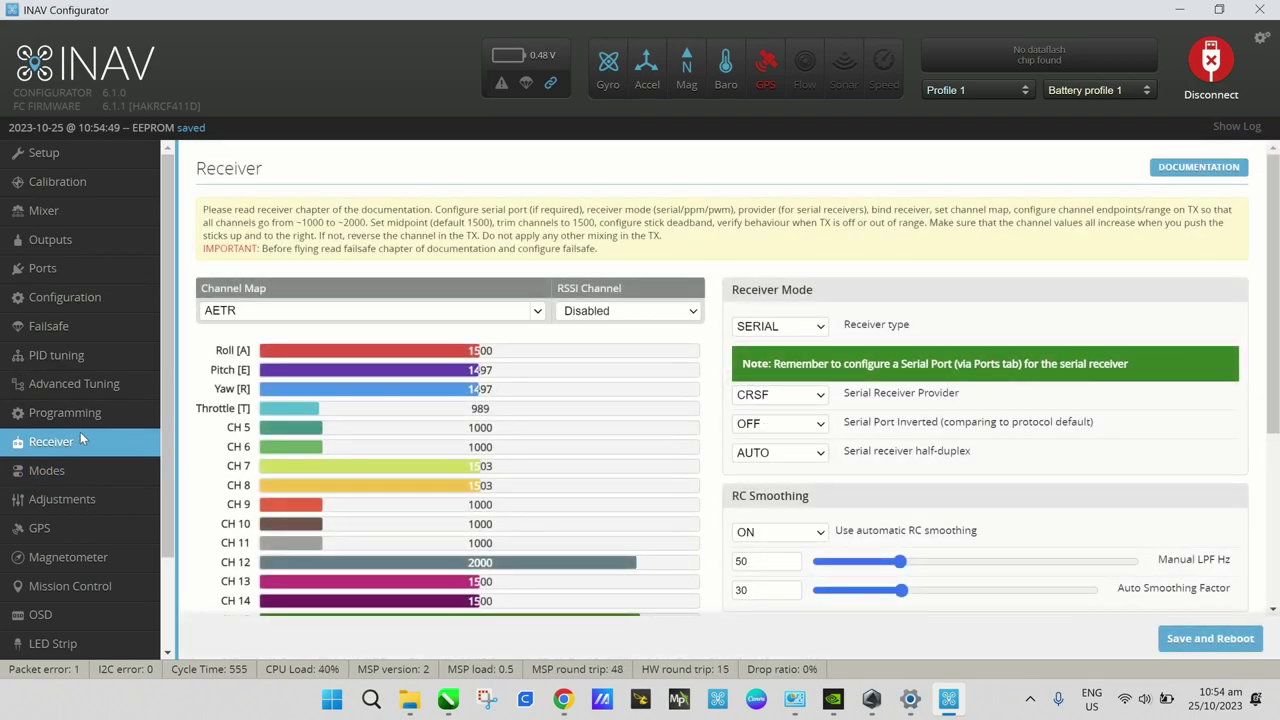
scroll(540, 419, "down", 2)
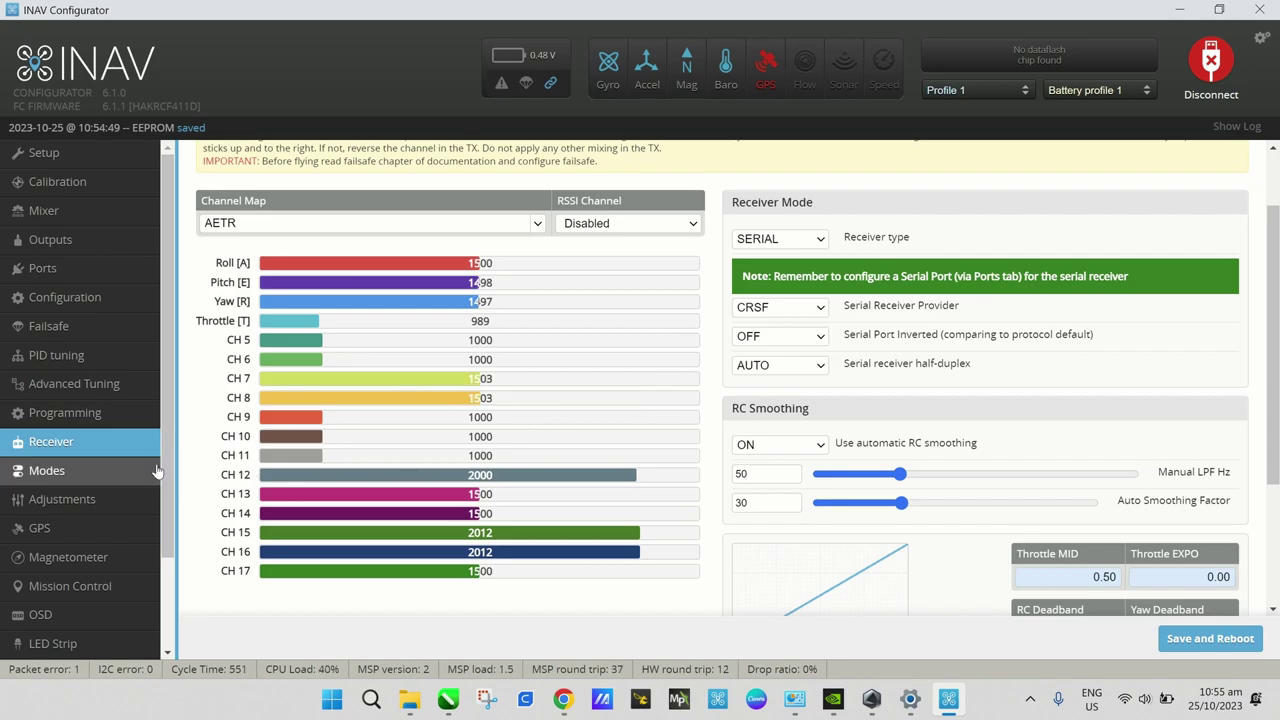
left_click(100, 476)
scroll(640, 346, "down", 3)
scroll(640, 342, "up", 3)
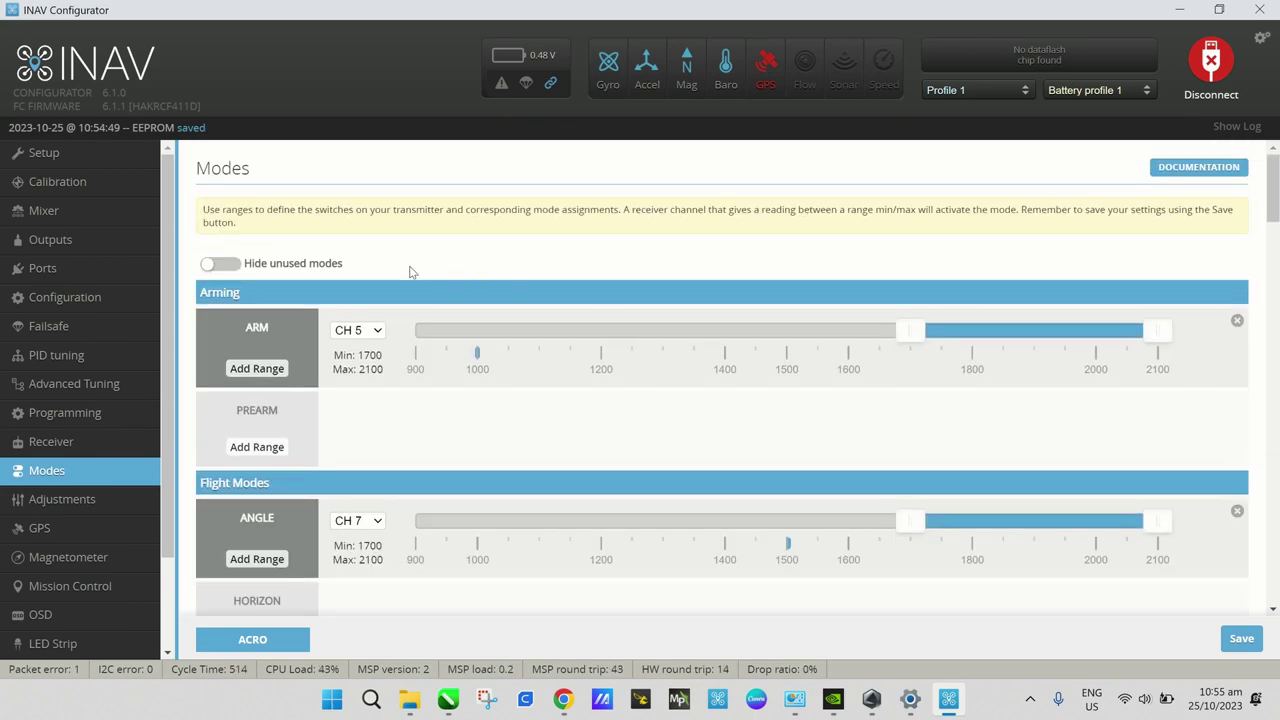
left_click(228, 265)
scroll(570, 340, "down", 1)
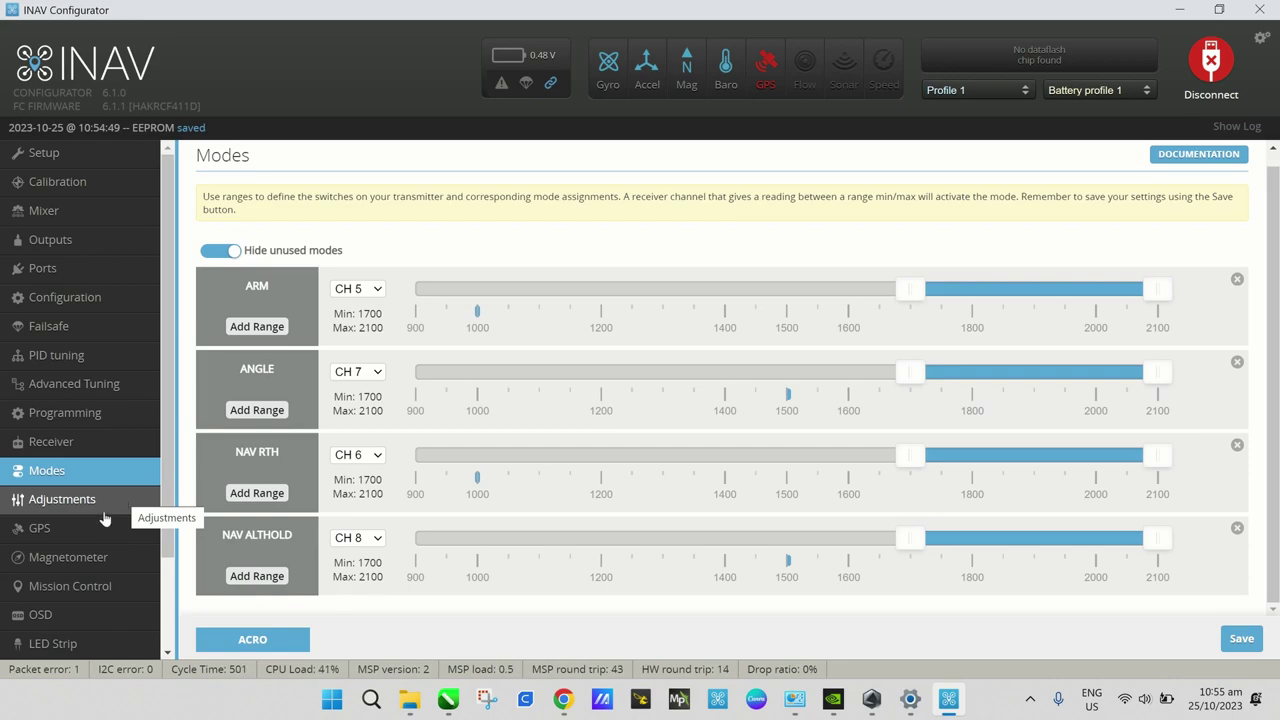
- In the GPS settings, enable the use of Galileo satellites, and save and reboot the flight controller
scroll(104, 517, "down", 2)
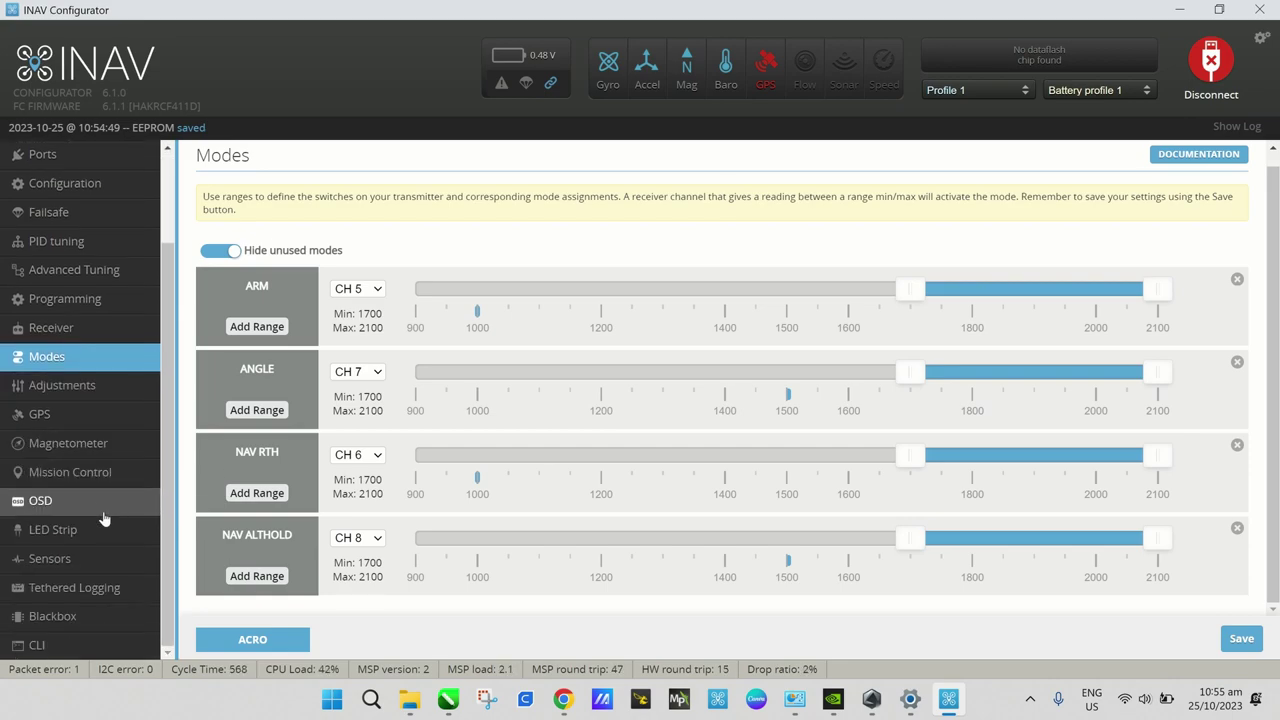
left_click(77, 418)
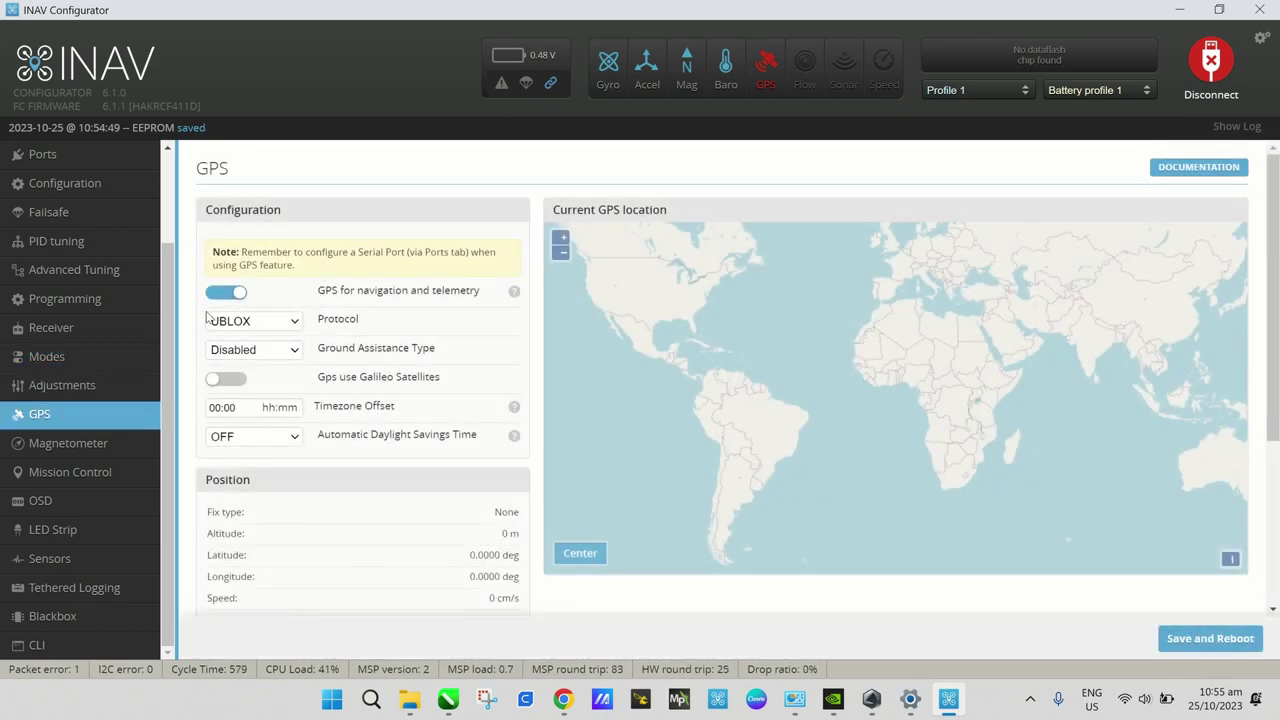
left_click(231, 385)
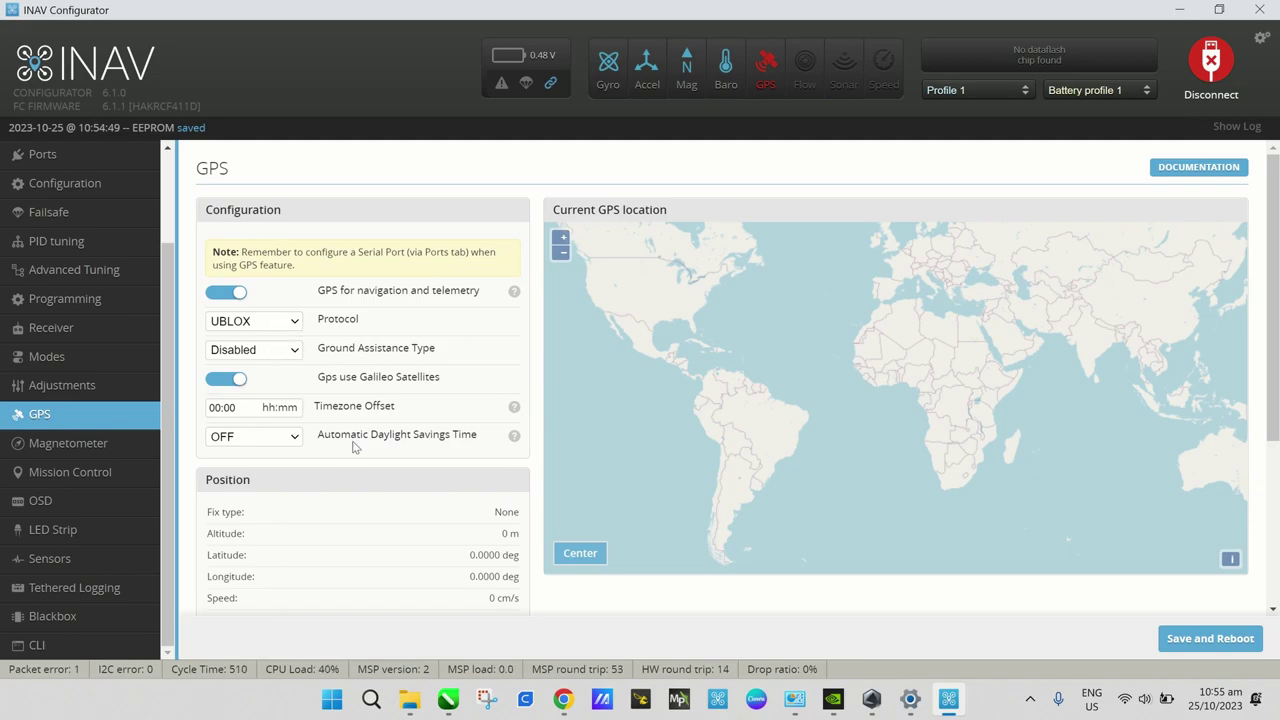
scroll(352, 447, "down", 3)
scroll(352, 447, "up", 3)
left_click(1232, 640)
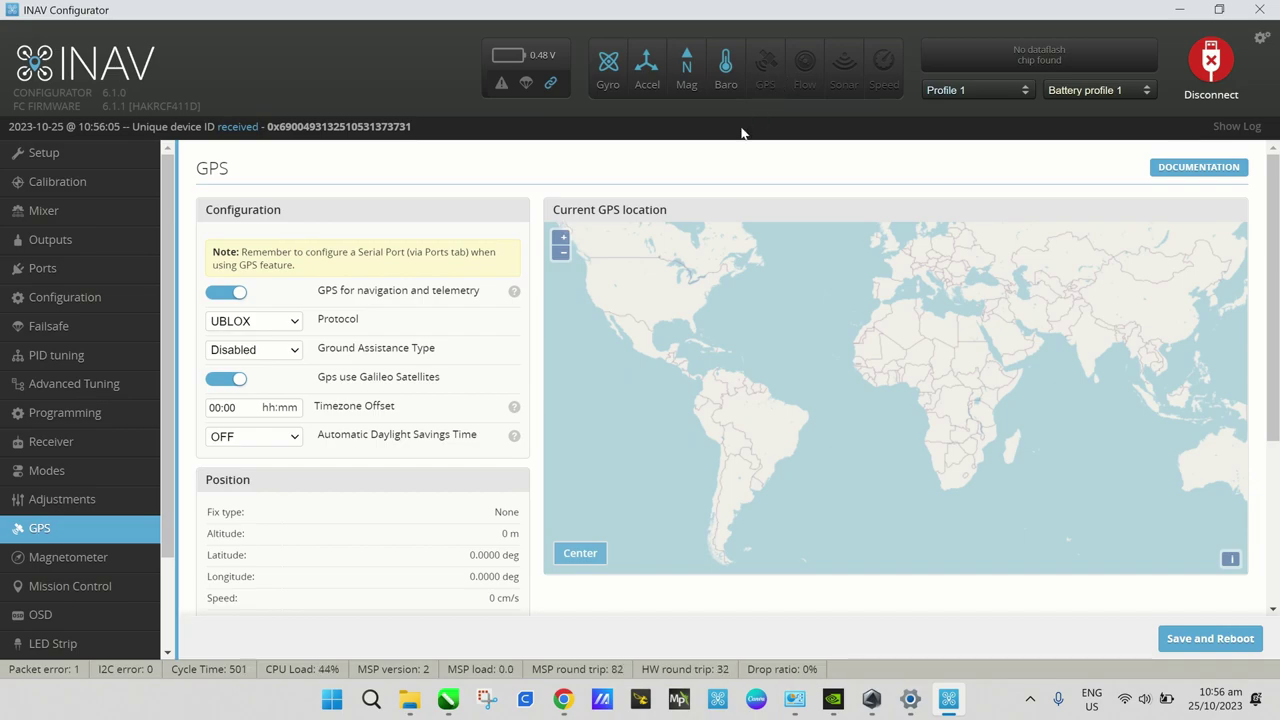
- Examine the position and statistics readings on the GPS page to check whether the GPS module is communicating
scroll(491, 325, "down", 3)
scroll(486, 330, "up", 3)
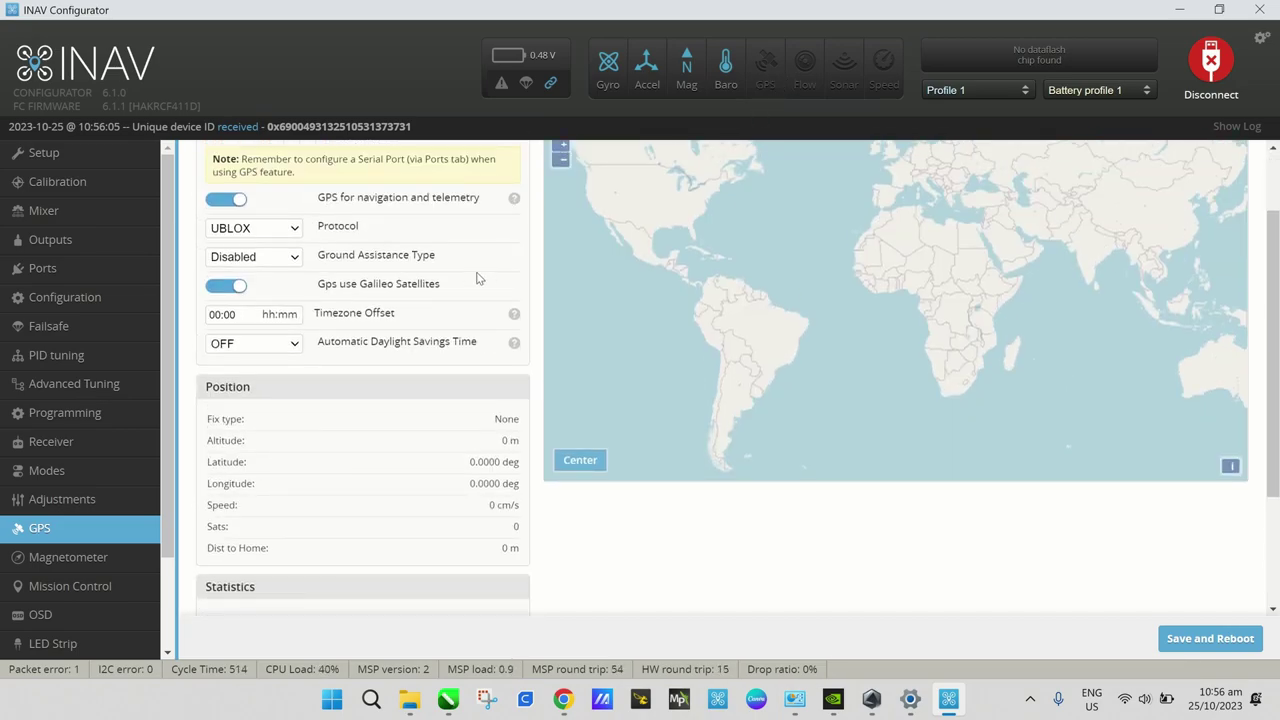
scroll(444, 320, "up", 2)
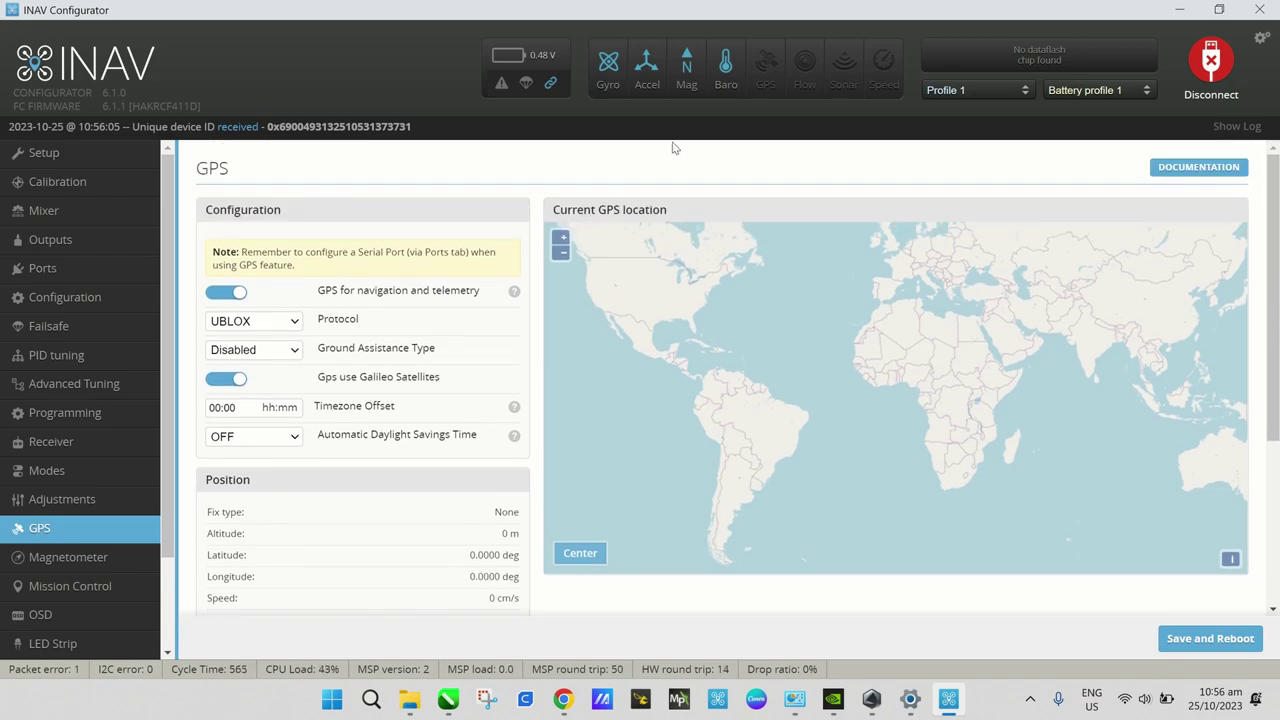
scroll(435, 219, "down", 3)
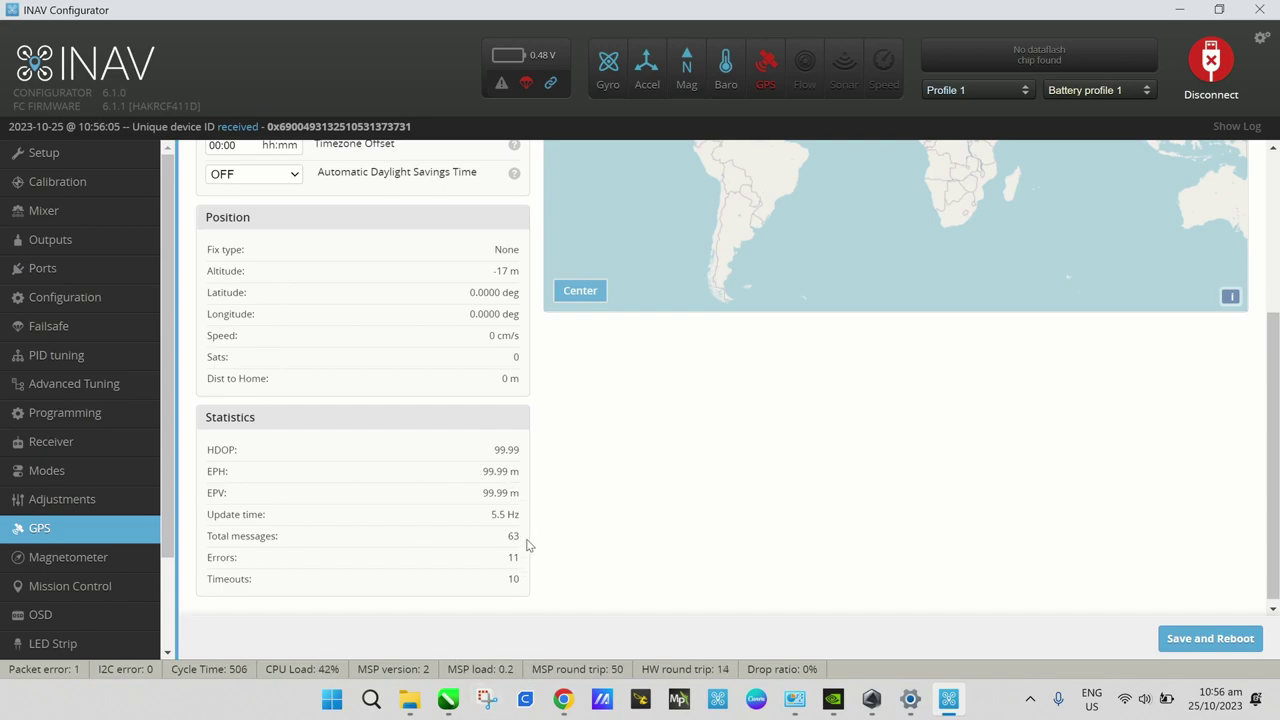
scroll(524, 562, "up", 3)
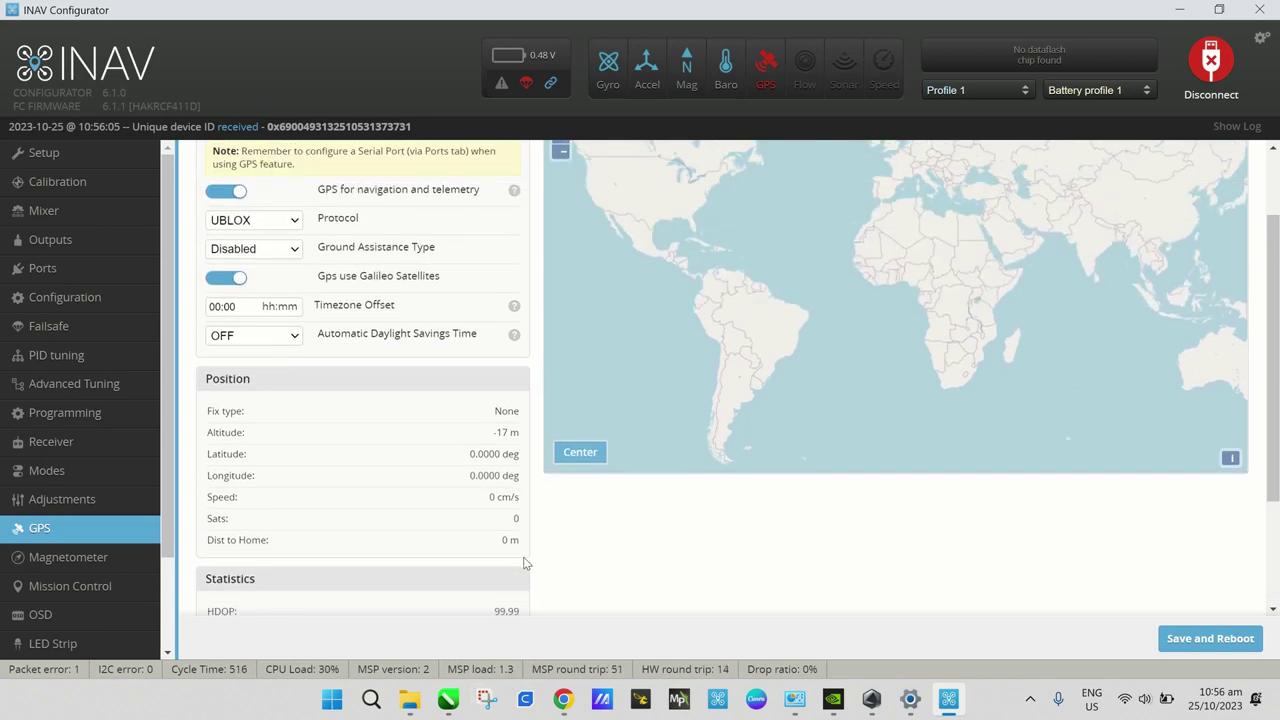
scroll(524, 562, "down", 3)
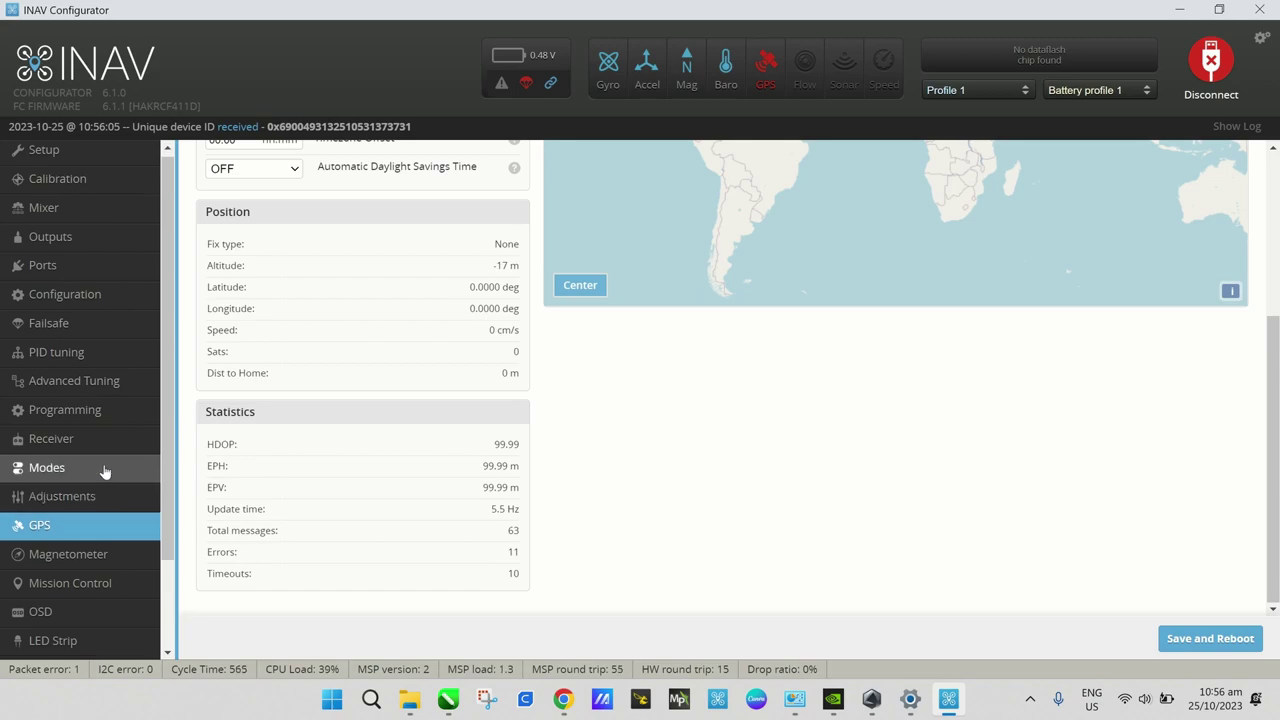
- Open the Magnetometer page and examine its orientation preset, the pitch, roll and yaw sliders, and the quadcopter preview
scroll(98, 500, "down", 2)
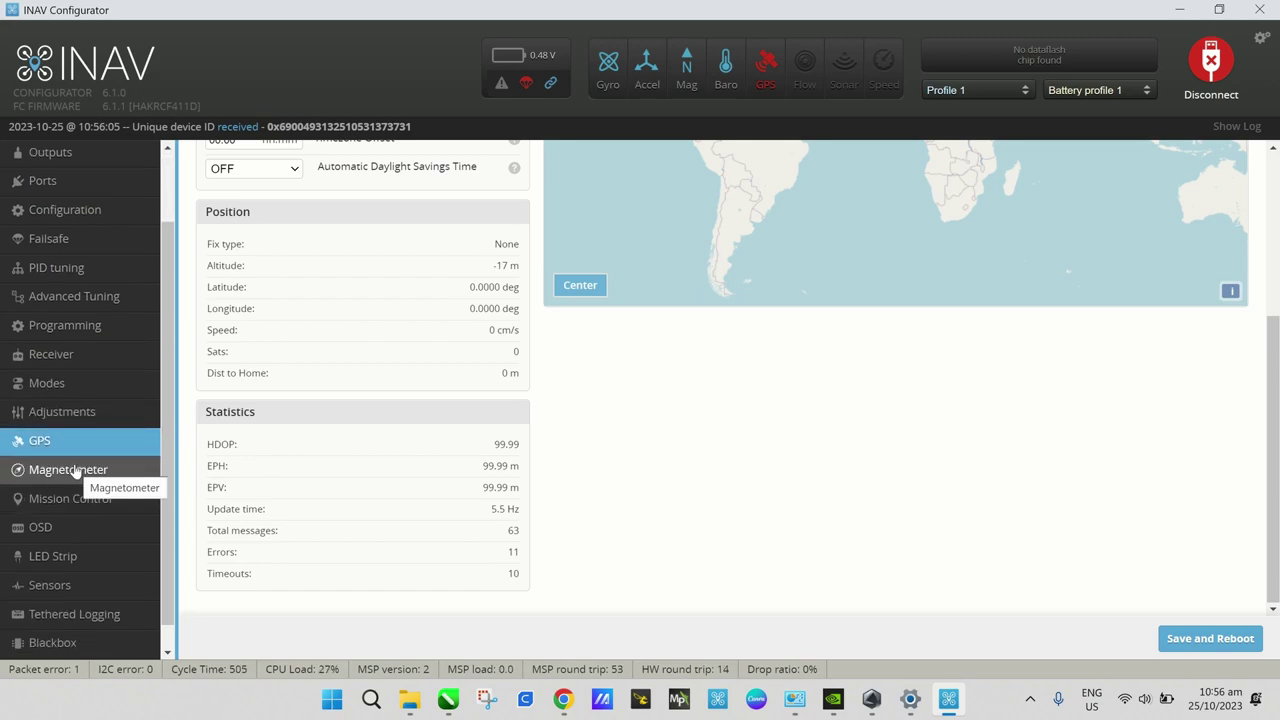
left_click(75, 471)
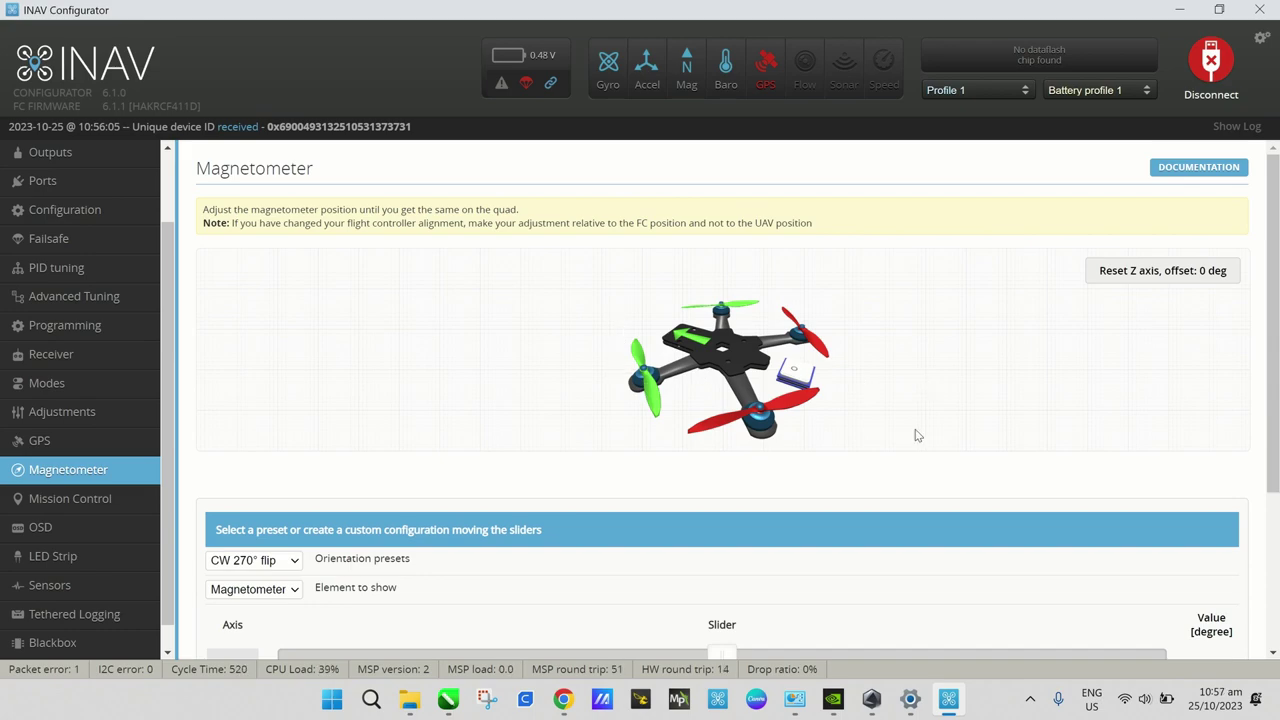
scroll(705, 467, "down", 3)
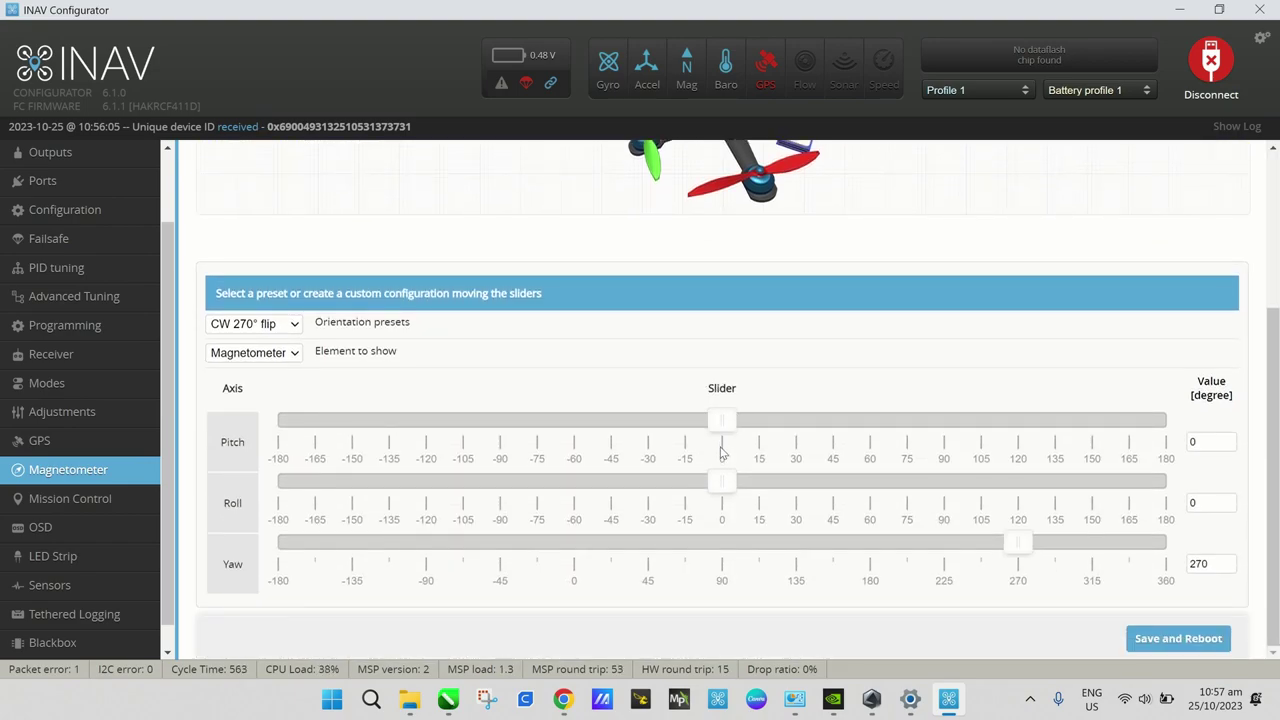
scroll(720, 451, "up", 1)
scroll(720, 451, "down", 1)
scroll(1028, 360, "up", 1)
scroll(1028, 360, "up", 2)
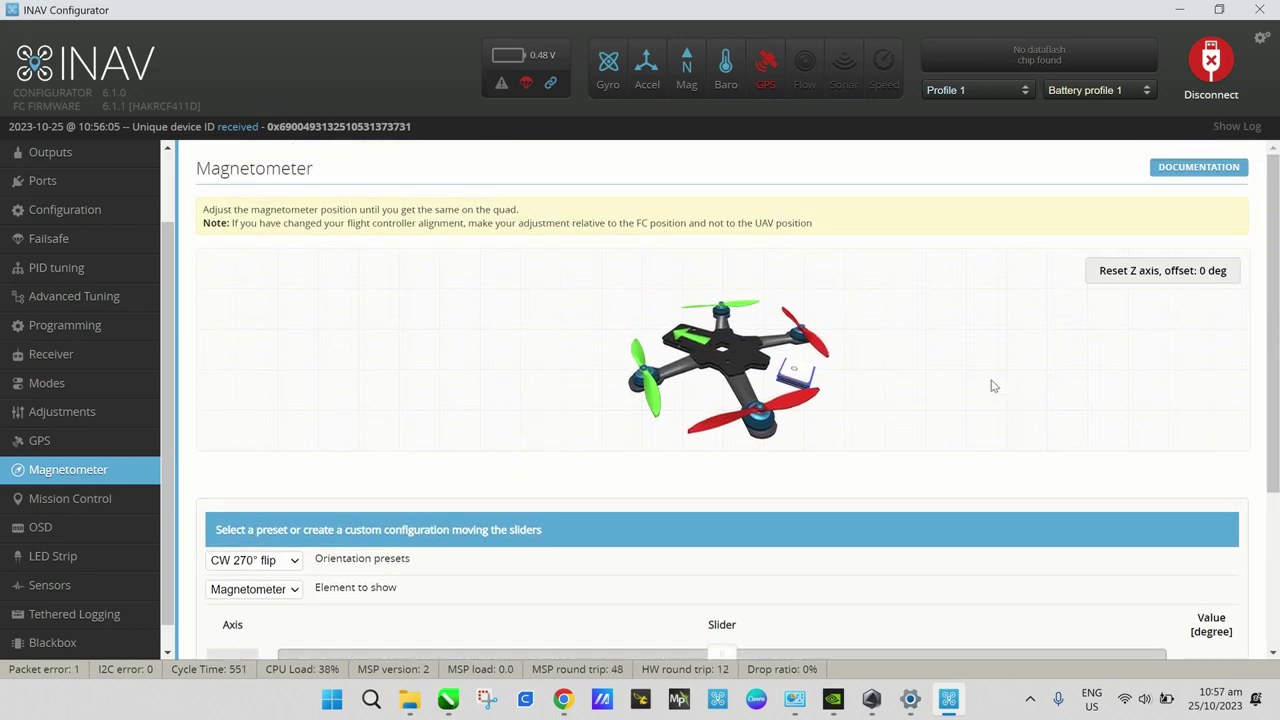
- Inspect the magnetometer module's orientation up close from behind the quadcopter in the 3D preview
scroll(778, 435, "up", 5)
left_click_drag(778, 435, 782, 381)
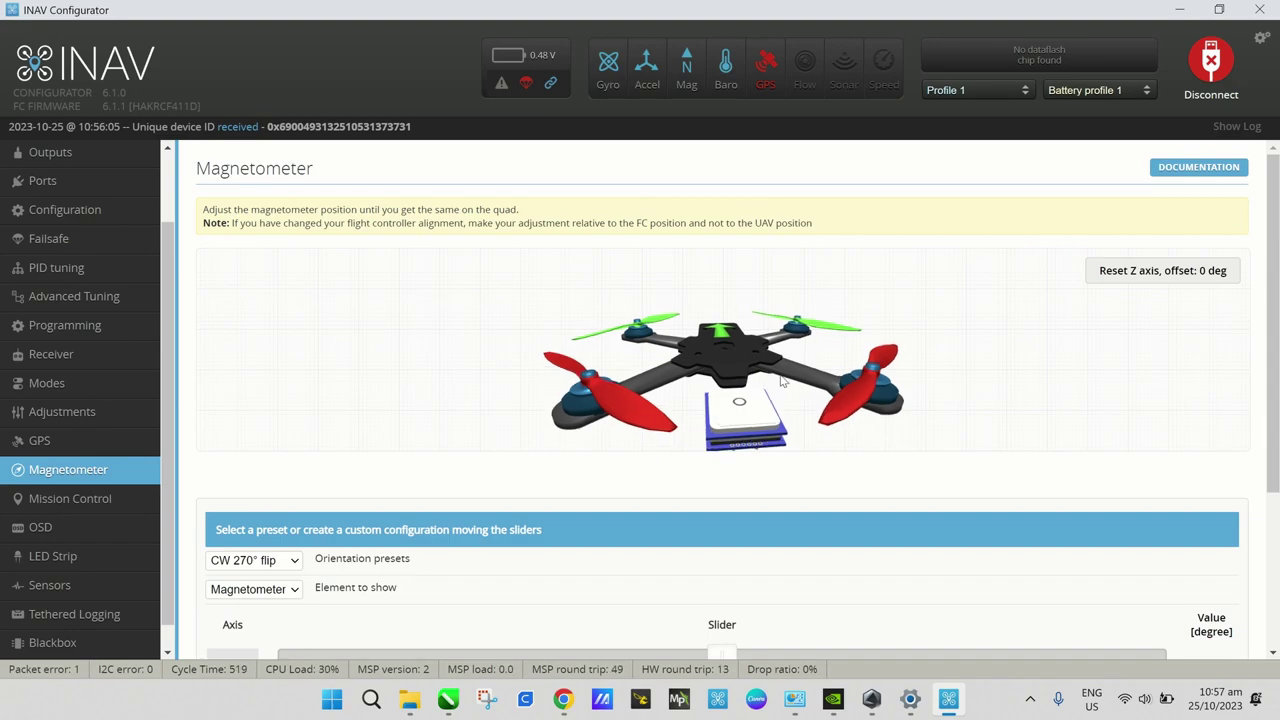
left_click_drag(782, 381, 773, 405)
mouse_move(775, 332)
left_mouse_down()
mouse_move(783, 288)
mouse_move(798, 332)
left_mouse_up()
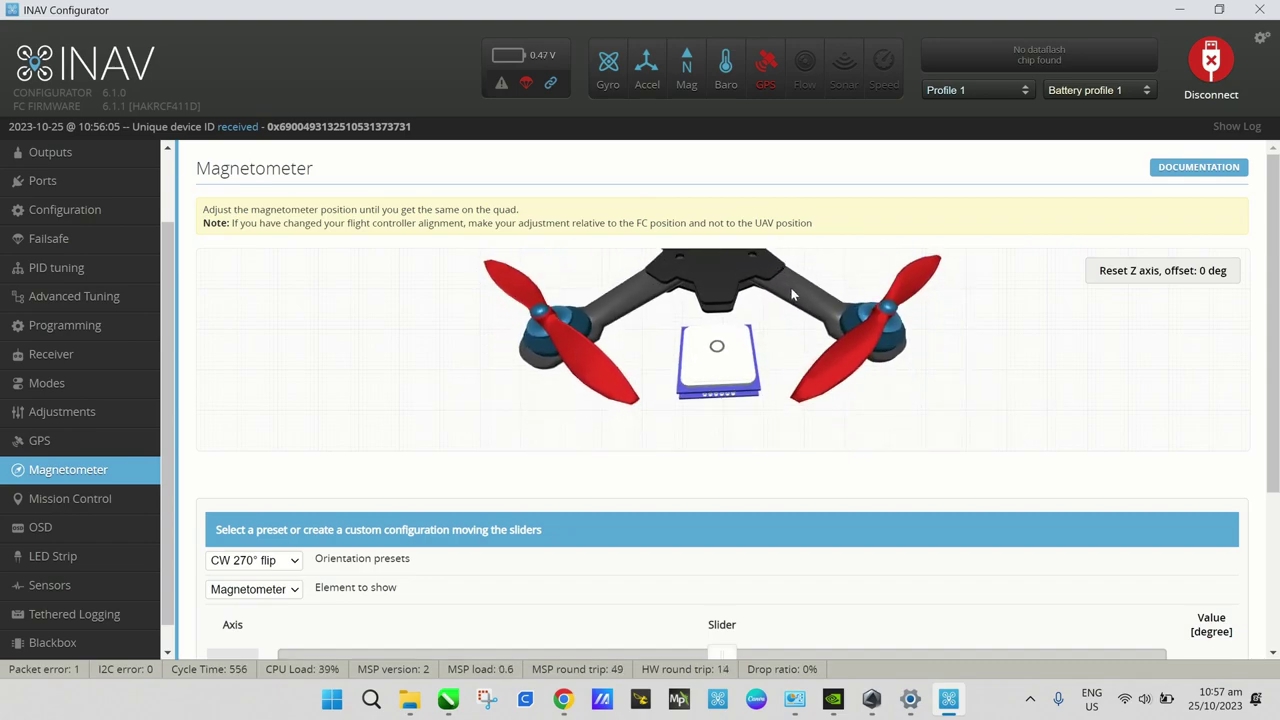
scroll(791, 318, "up", 5)
mouse_move(791, 323)
left_mouse_down()
mouse_move(800, 368)
mouse_move(795, 339)
left_mouse_up()
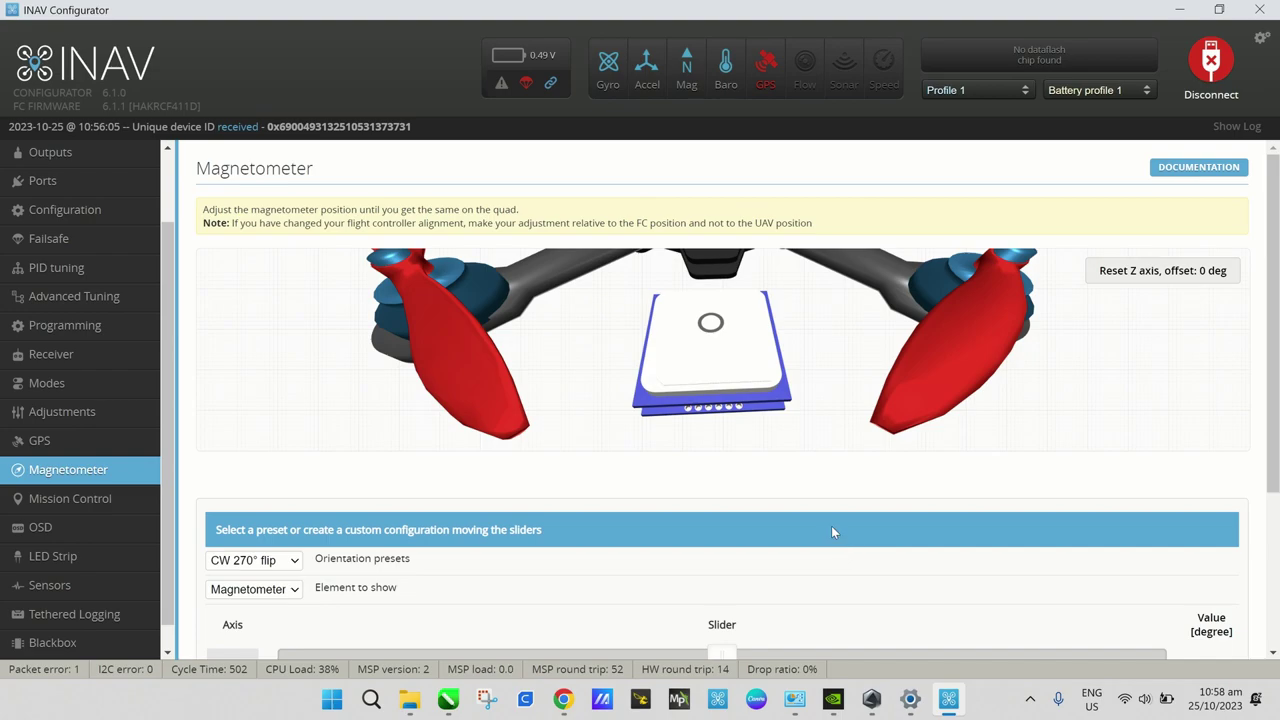
- Try the CW 90° and CW 180° orientation presets for the magnetometer
left_click(292, 567)
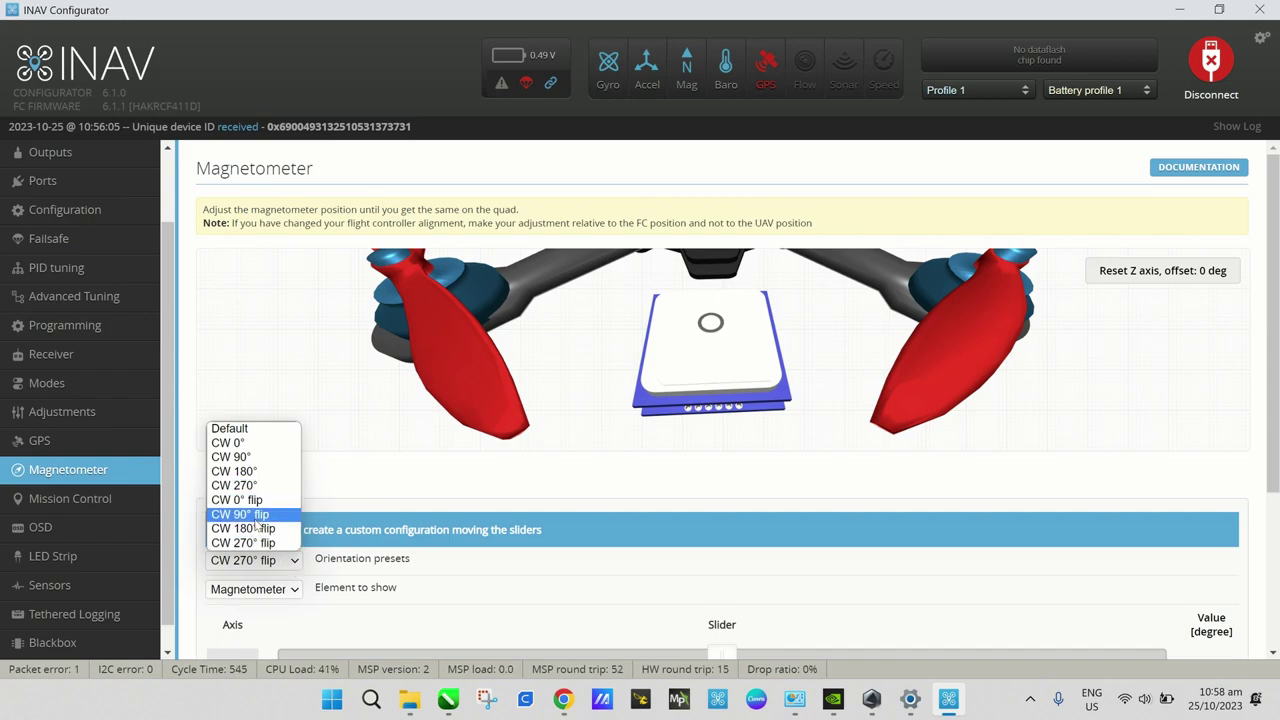
left_click(247, 461)
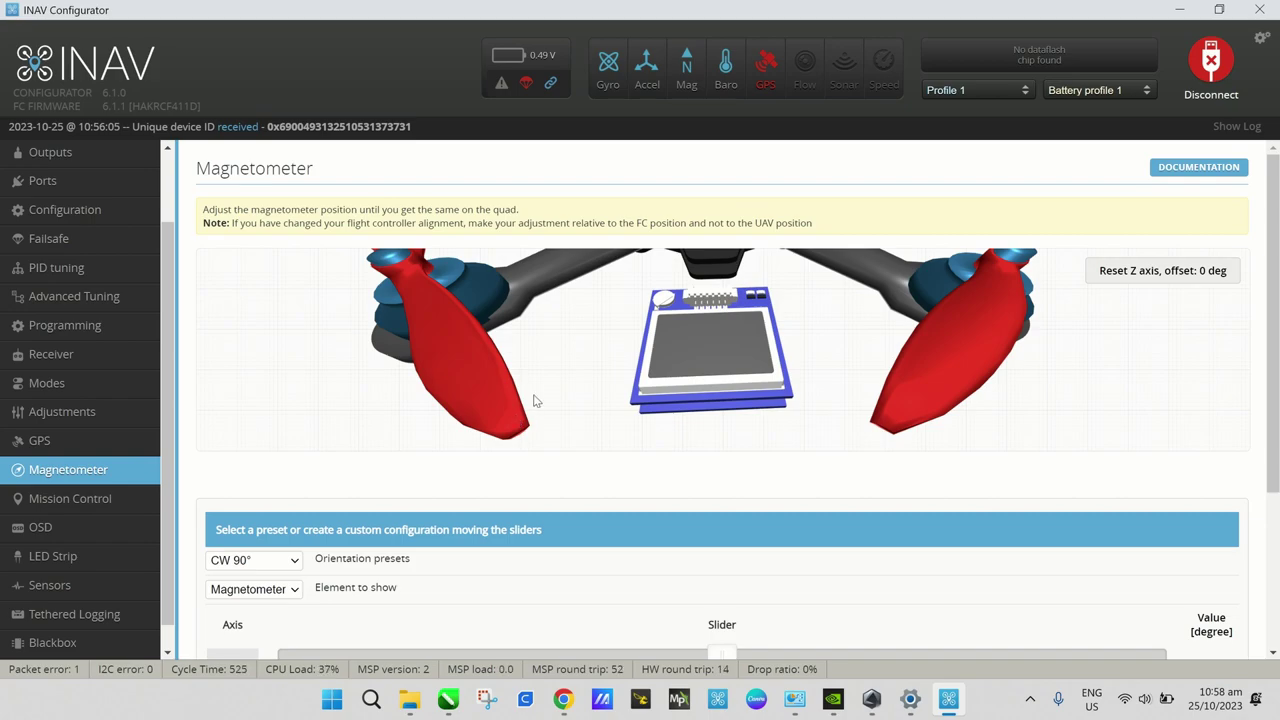
left_click(294, 563)
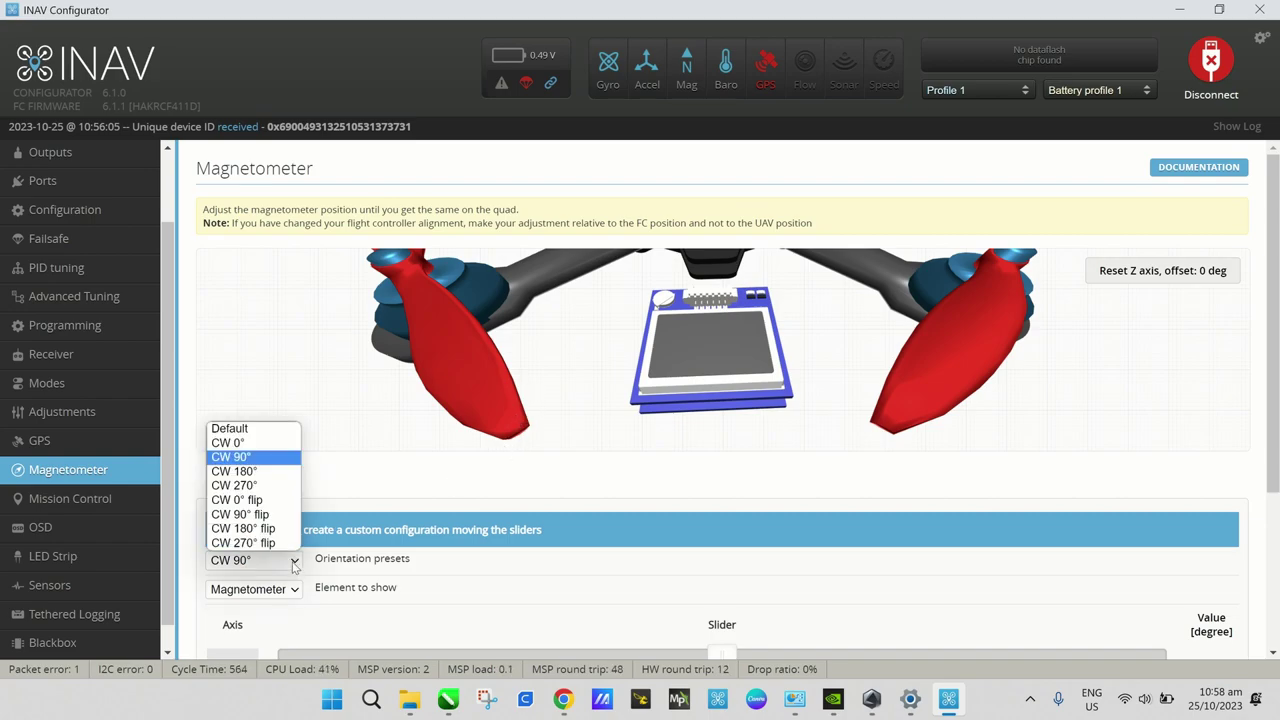
left_click(250, 472)
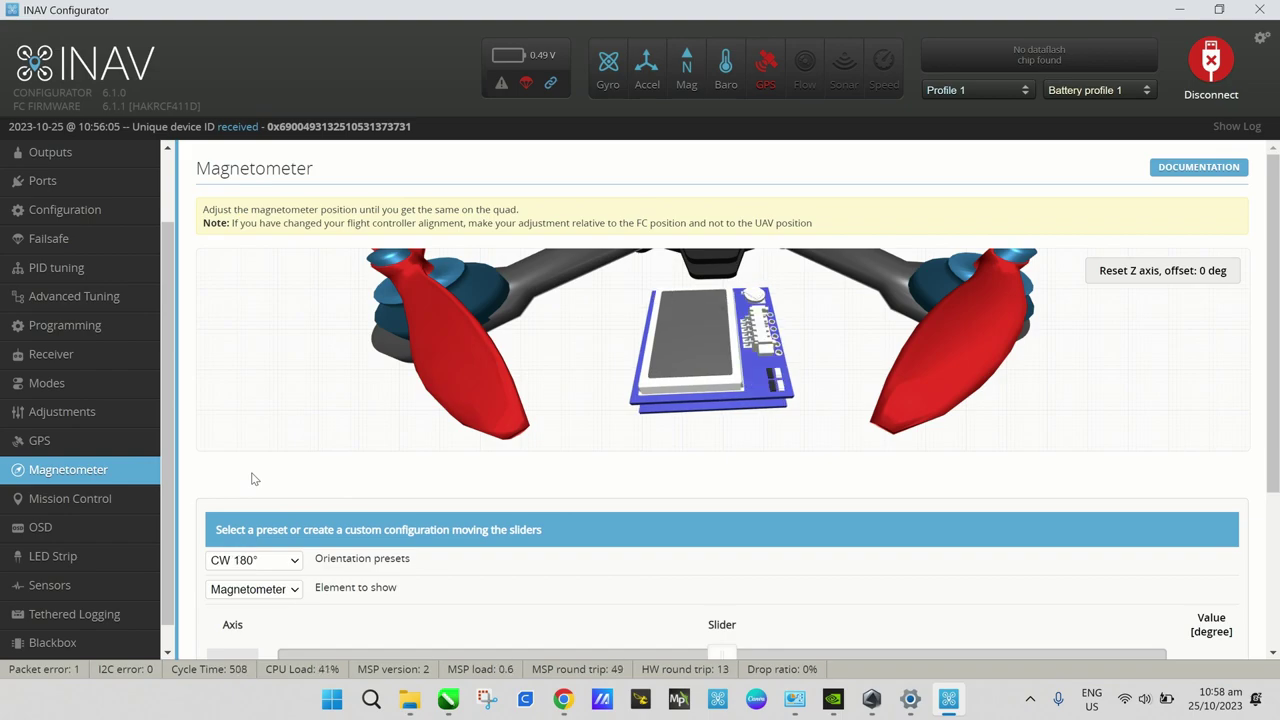
- Set the magnetometer orientation preset to CW 90° flip and inspect the module in the 3D preview
left_click(294, 562)
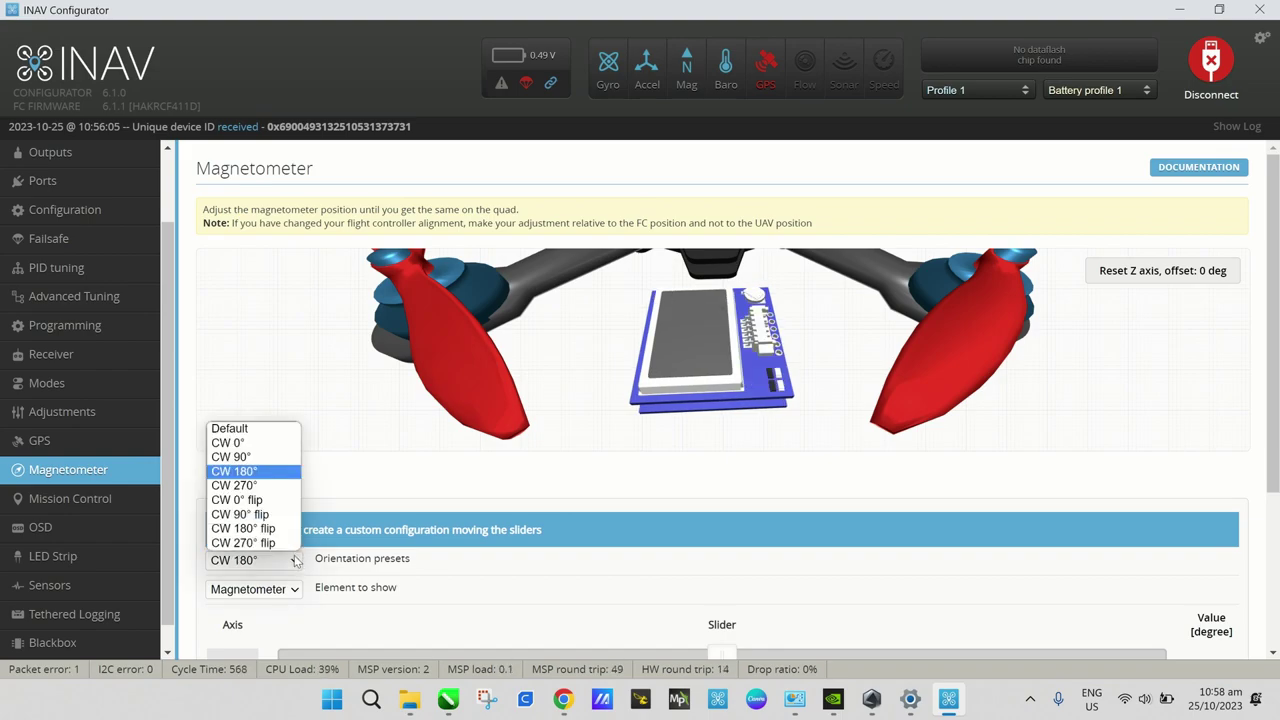
left_click(266, 513)
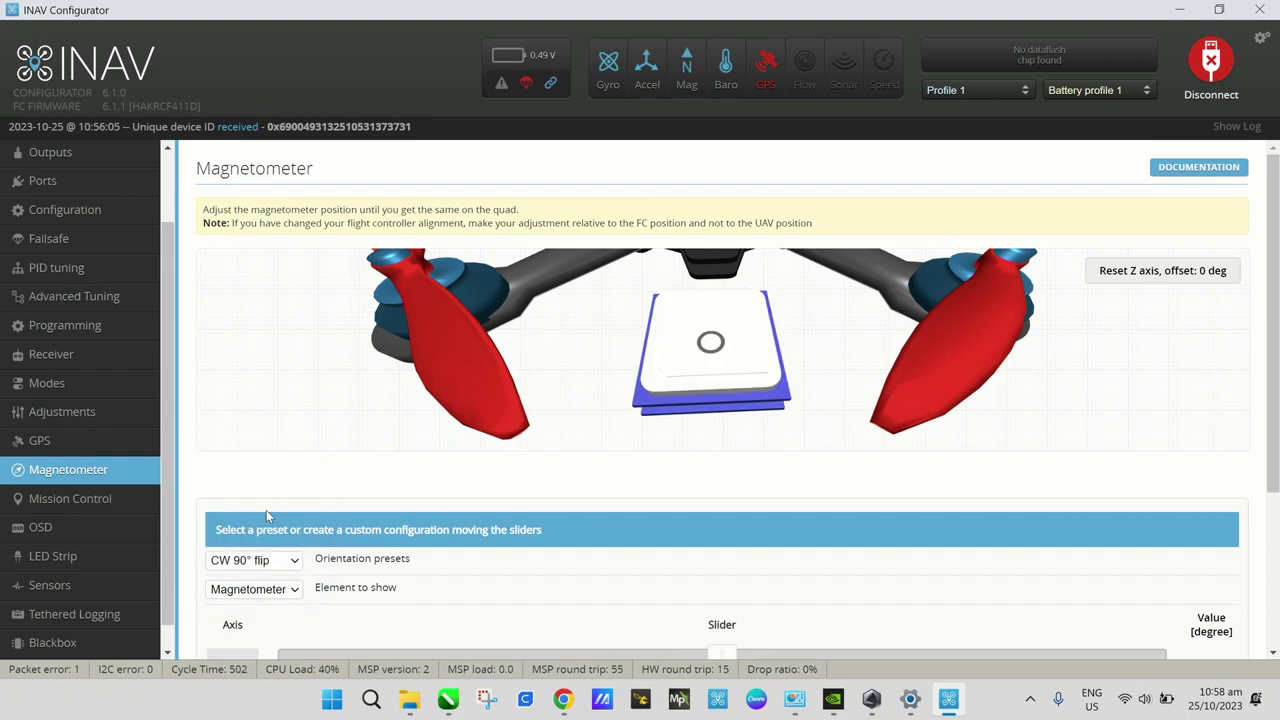
left_click_drag(670, 410, 986, 360)
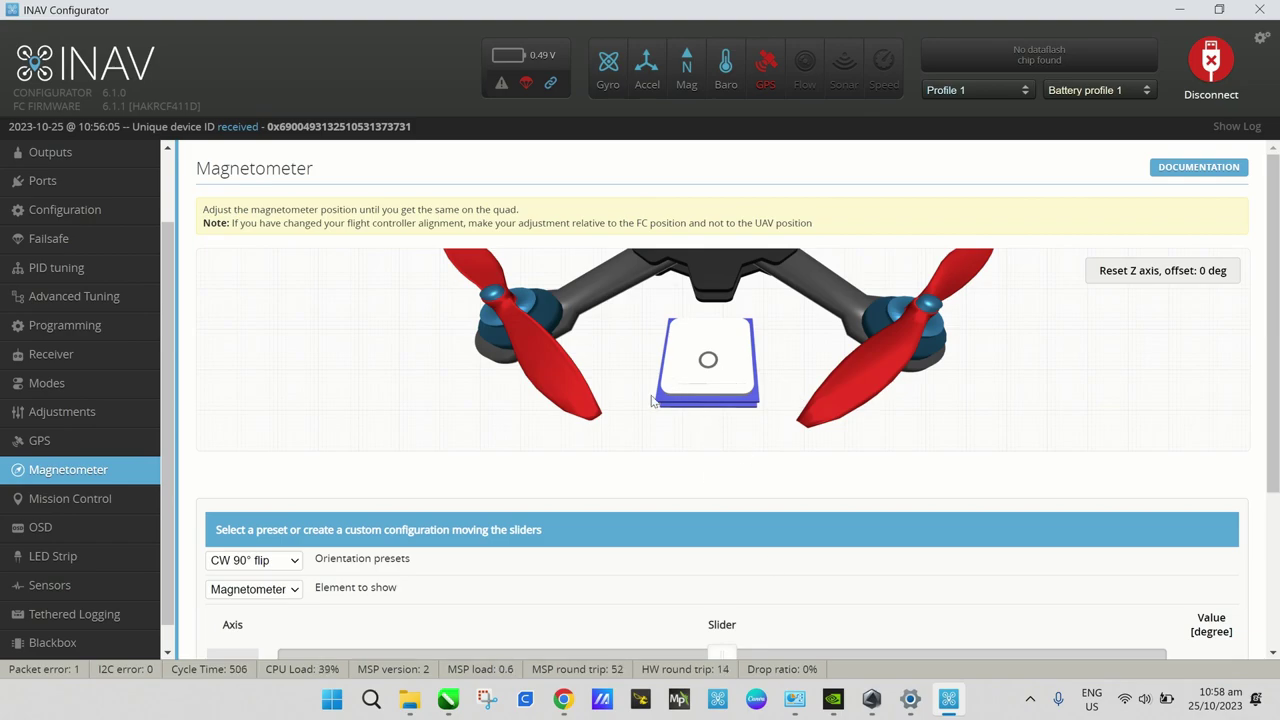
- Inspect the magnetometer module from beneath the quadcopter and from the side in the 3D preview
left_click_drag(689, 403, 748, 357)
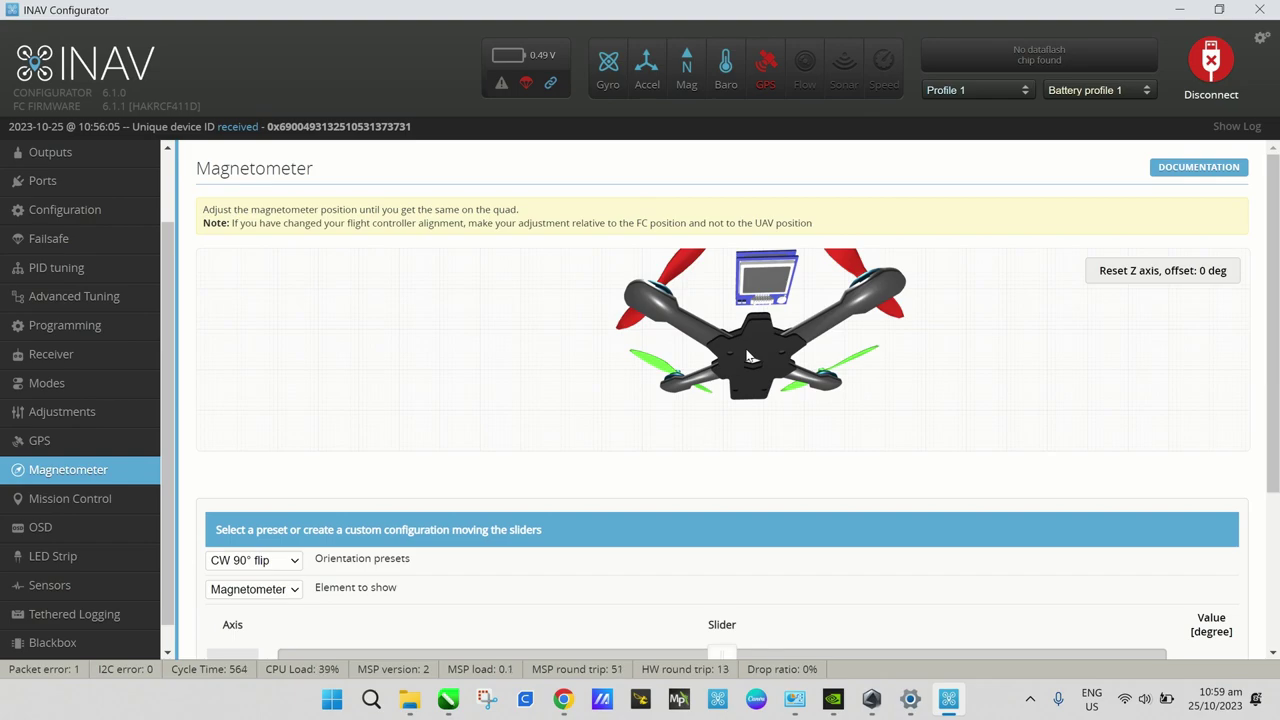
left_click_drag(748, 357, 738, 400)
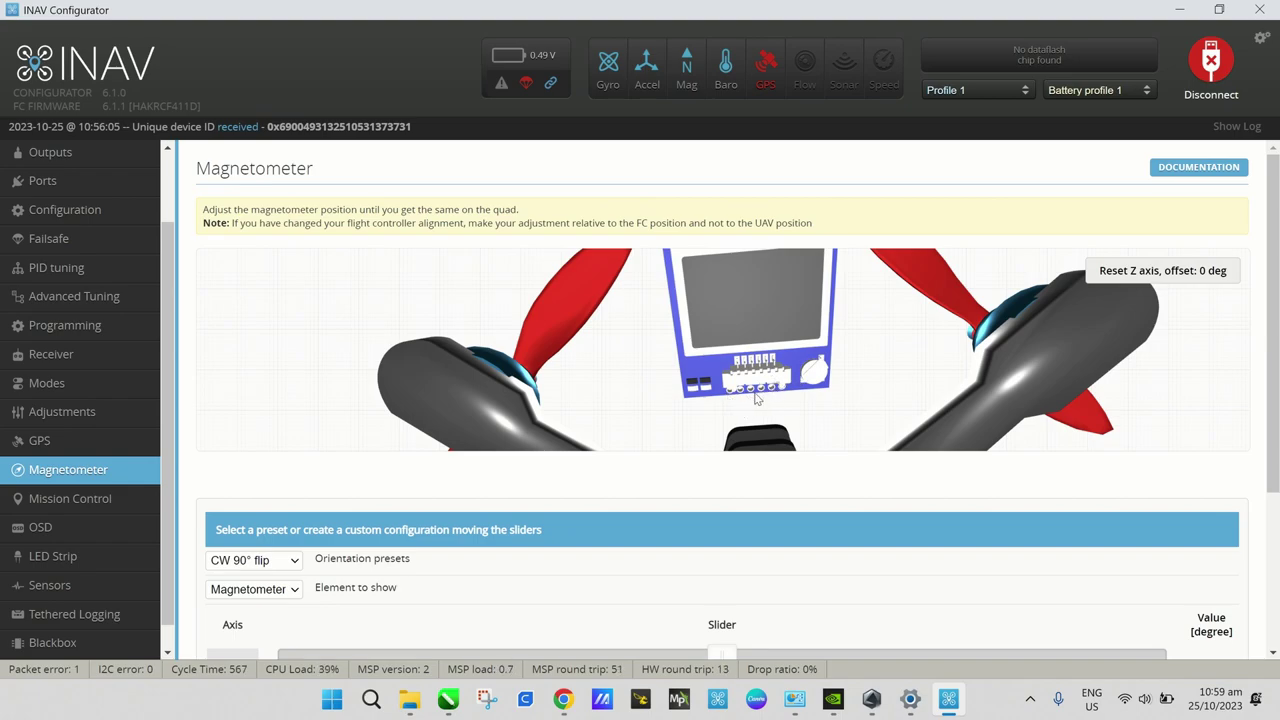
scroll(755, 396, "down", 3)
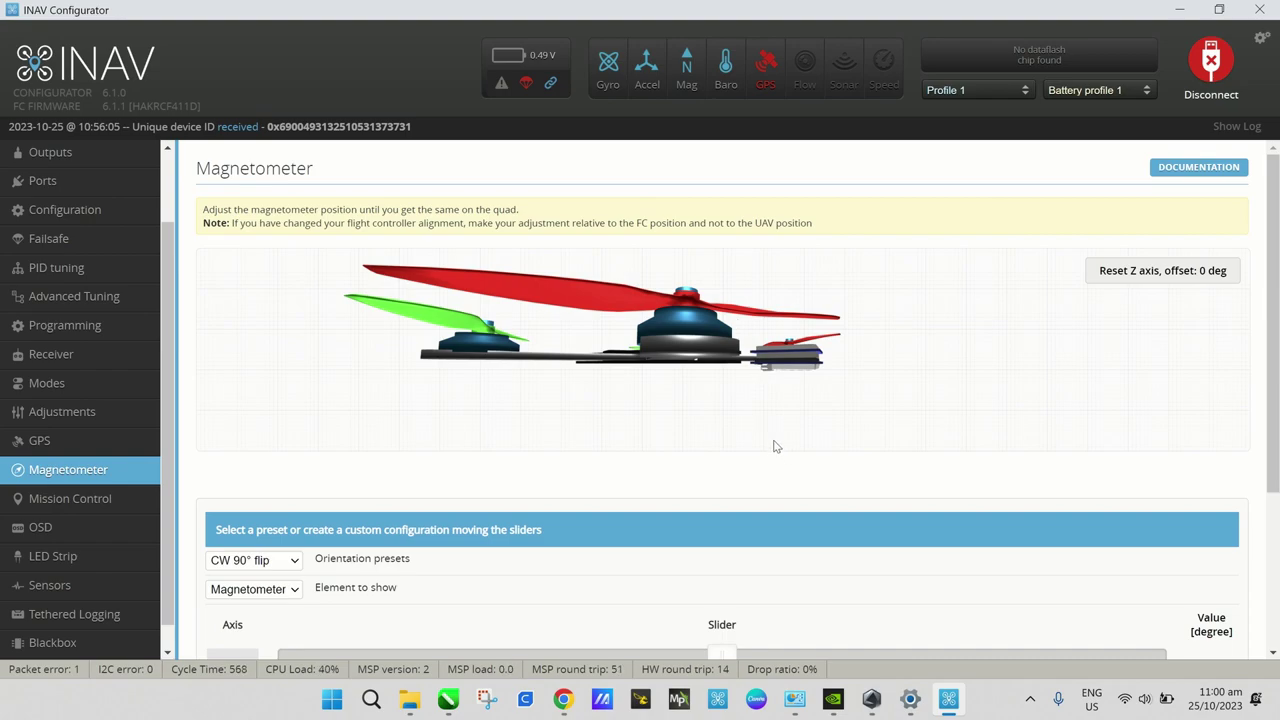
- Set the magnetometer's pitch to 20 degrees, keeping roll 0 and yaw 90, and save and reboot the flight controller
left_click_drag(1274, 364, 1277, 520)
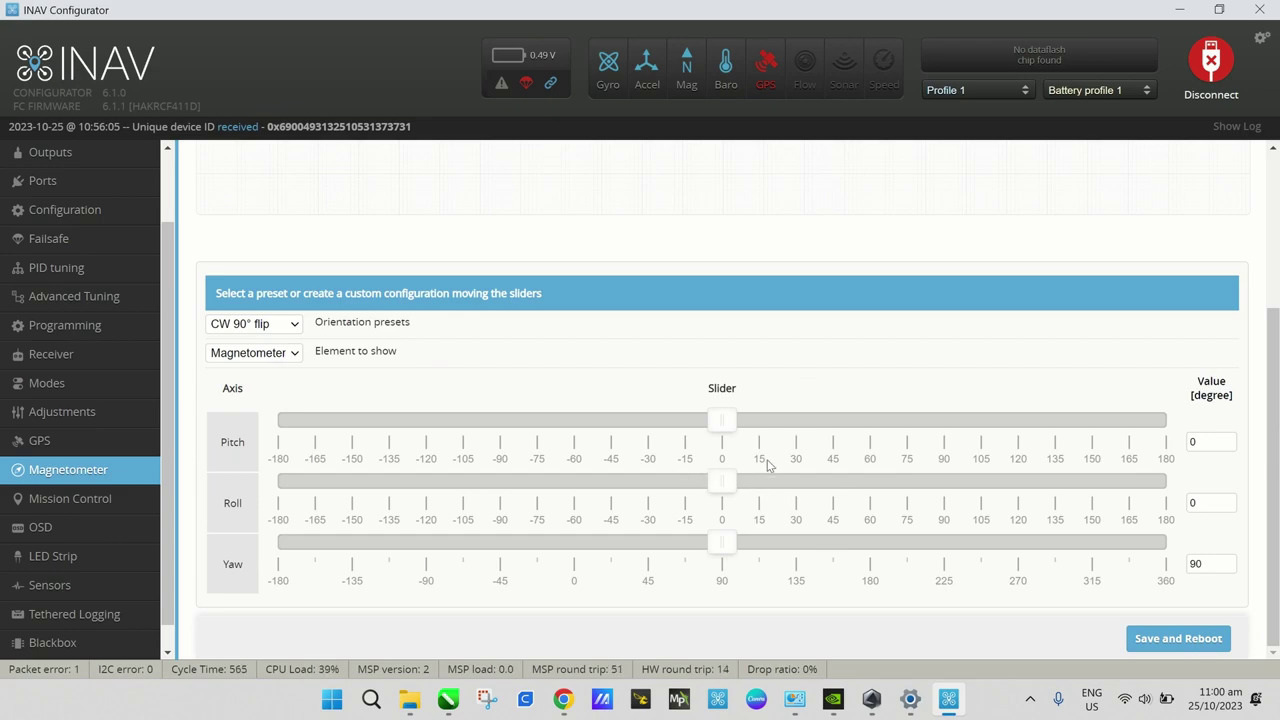
scroll(790, 420, "up", 2)
scroll(811, 420, "down", 1)
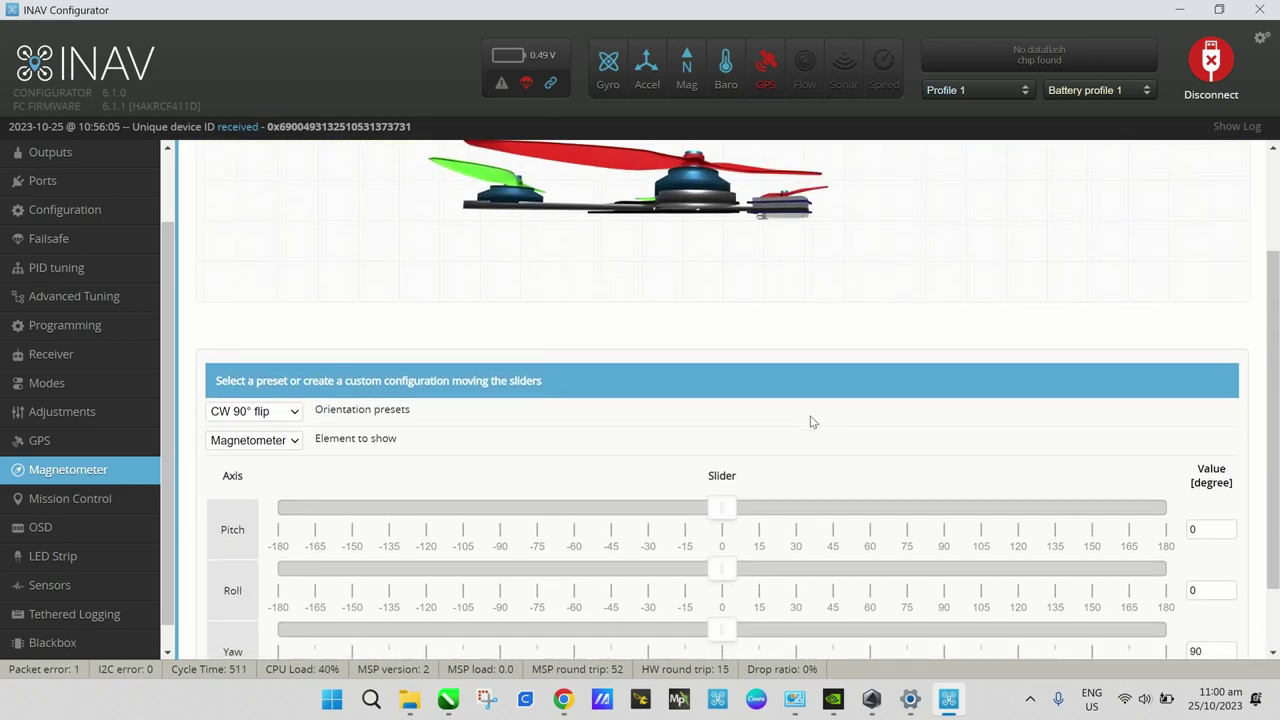
left_click(727, 572)
left_click_drag(725, 510, 772, 516)
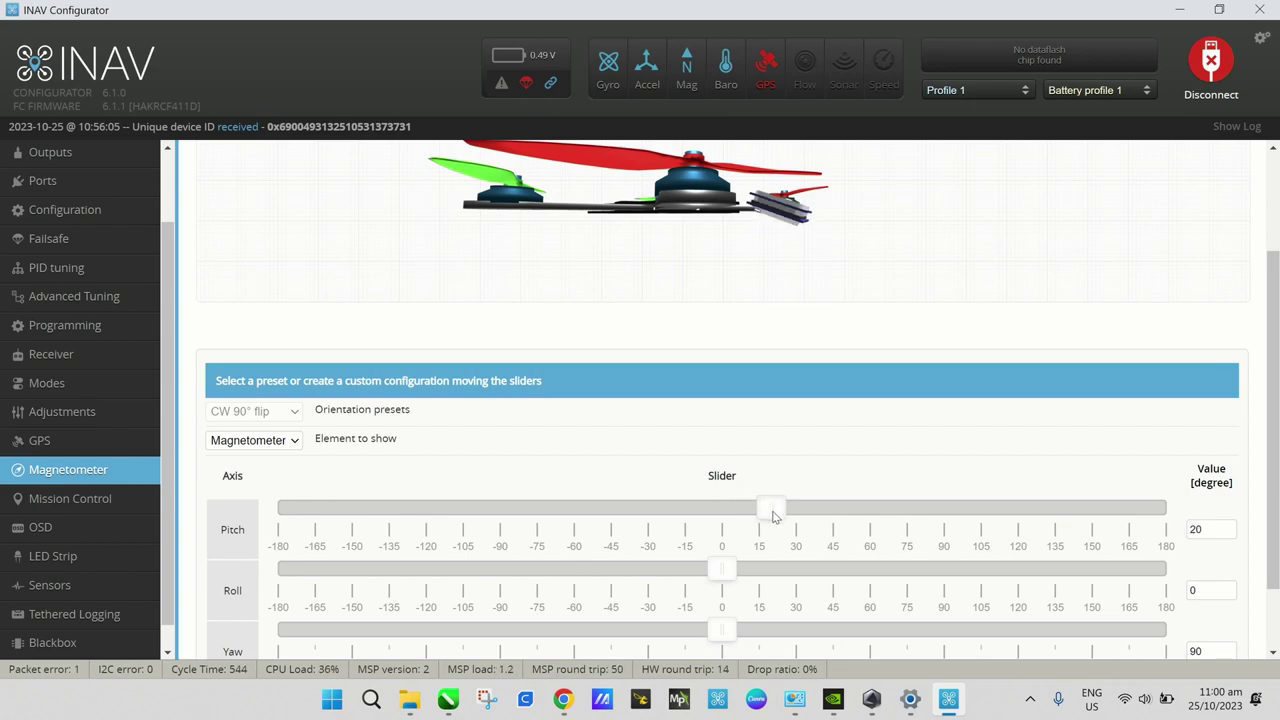
mouse_move(773, 516)
left_mouse_down()
mouse_move(749, 516)
mouse_move(775, 519)
left_mouse_up()
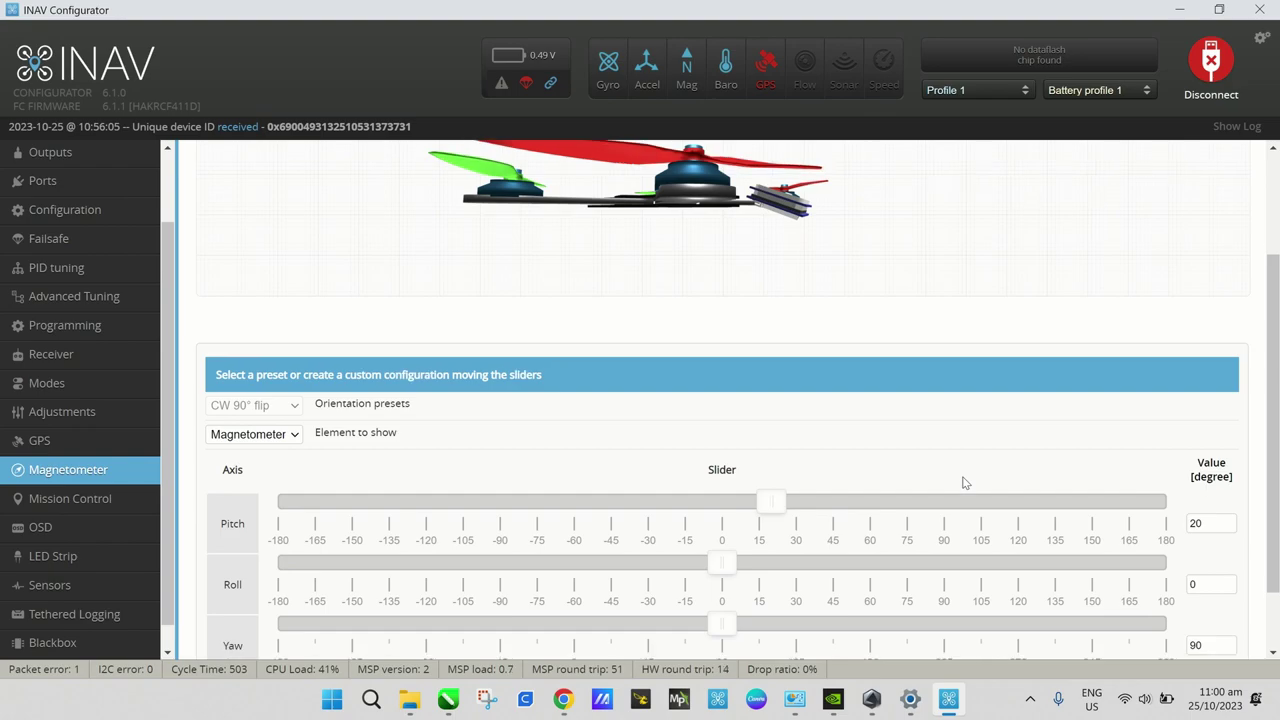
scroll(963, 482, "down", 2)
left_click(1172, 638)
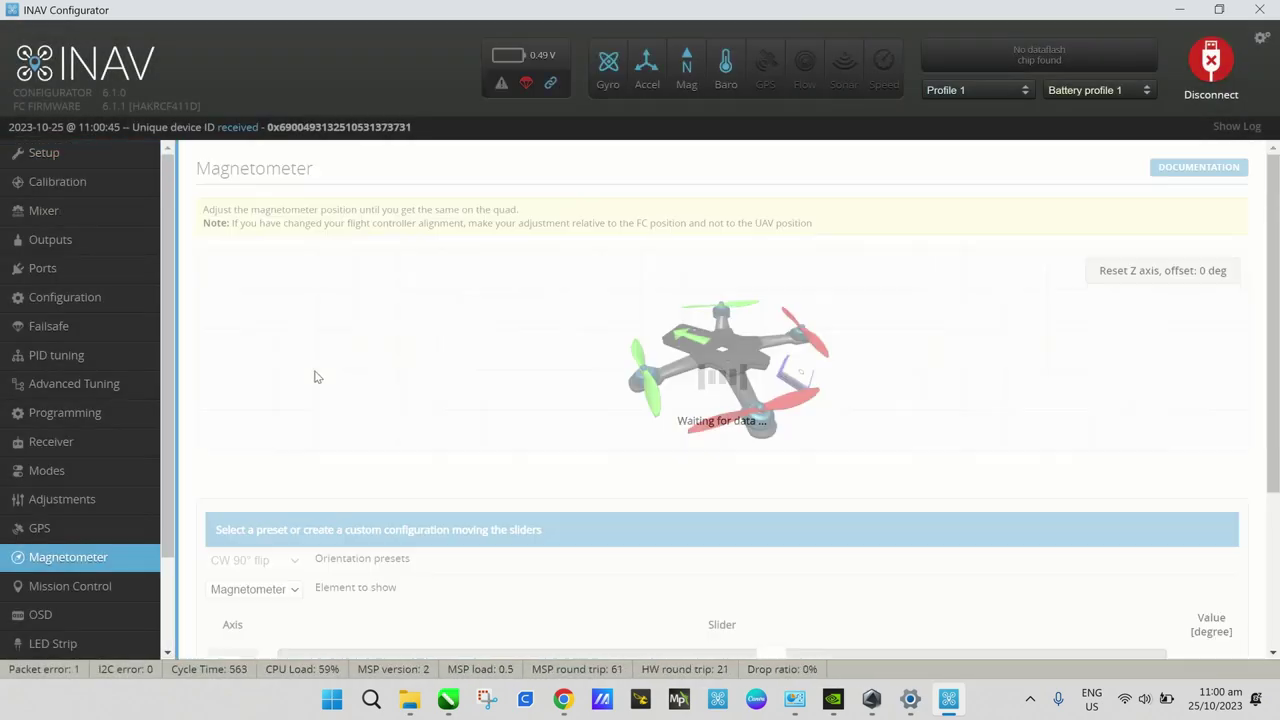
- Open the OSD page and set the video format to AVATAR
scroll(99, 432, "down", 2)
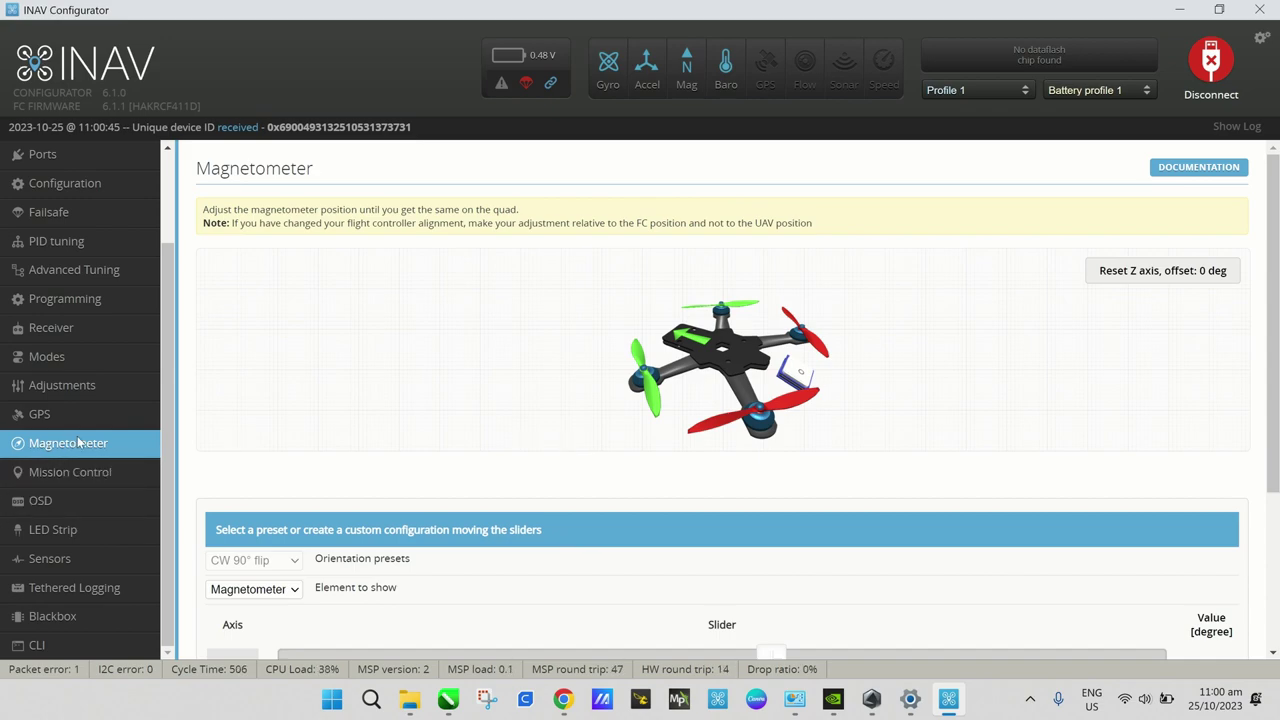
left_click(88, 508)
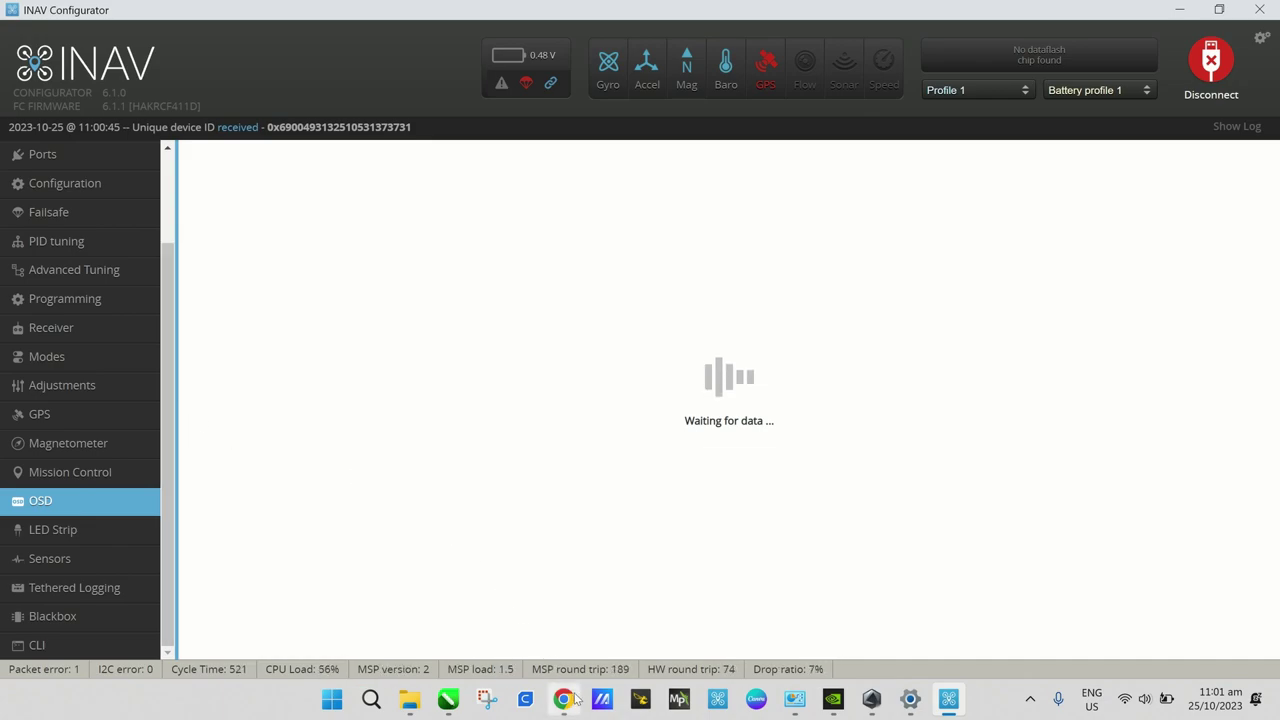
mouse_move(581, 705)
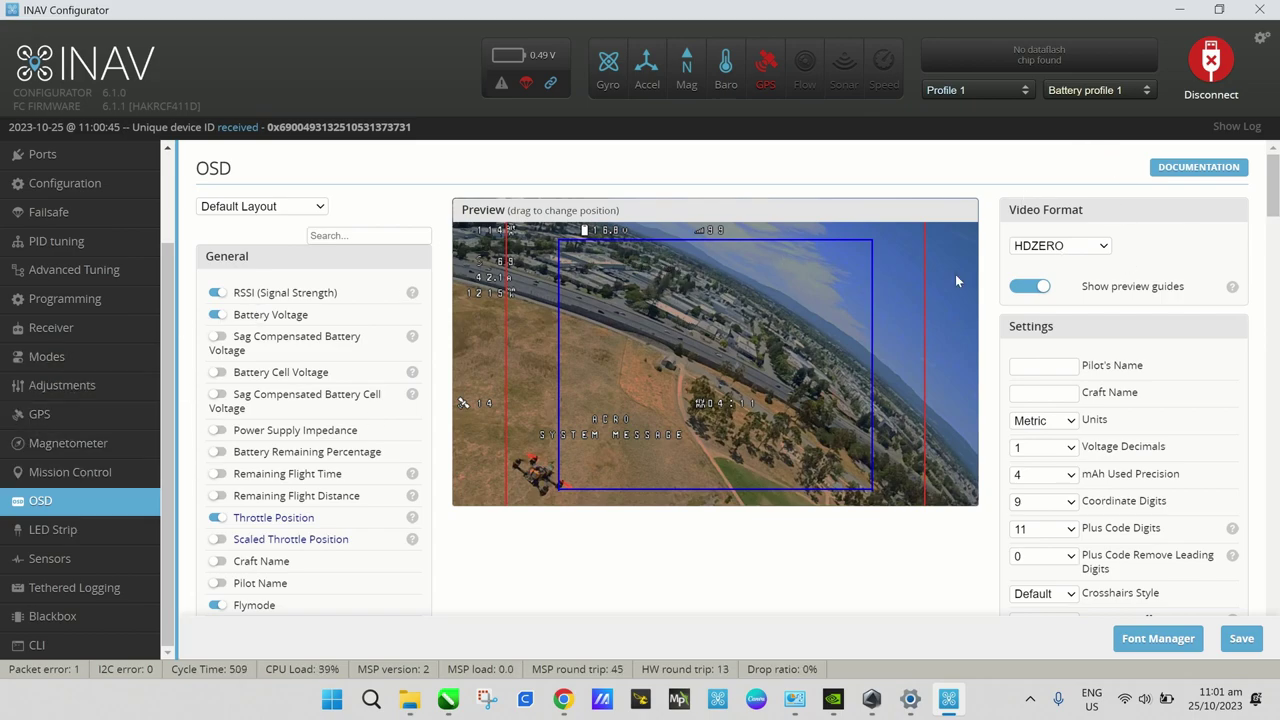
left_click(1106, 250)
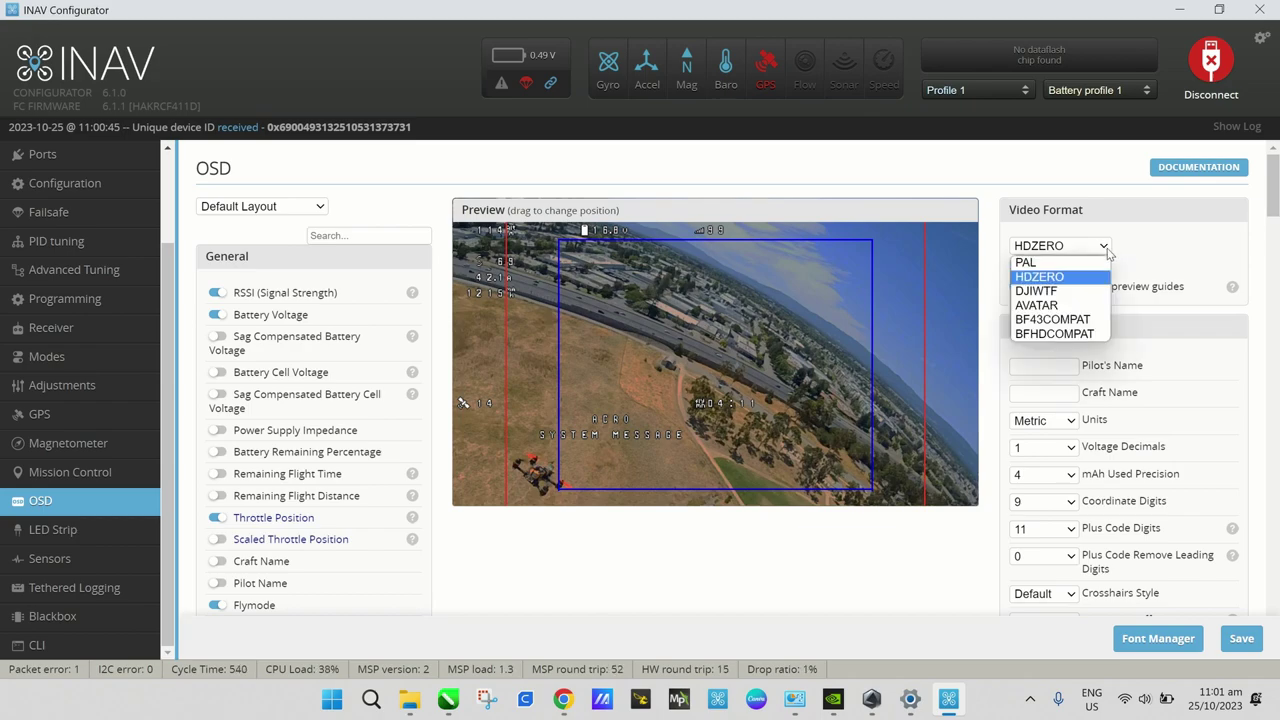
left_click(1053, 305)
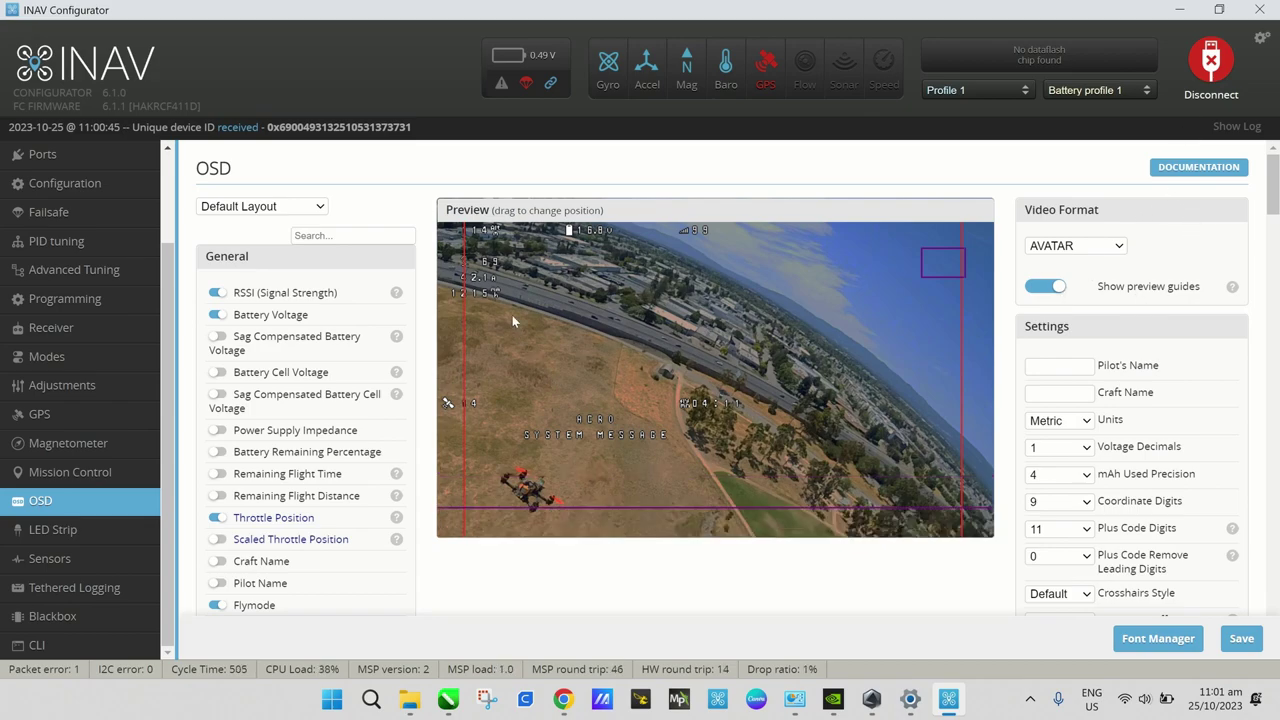
- Look through the available OSD elements and alarm settings and save the OSD configuration
scroll(314, 477, "down", 3)
scroll(314, 482, "up", 2)
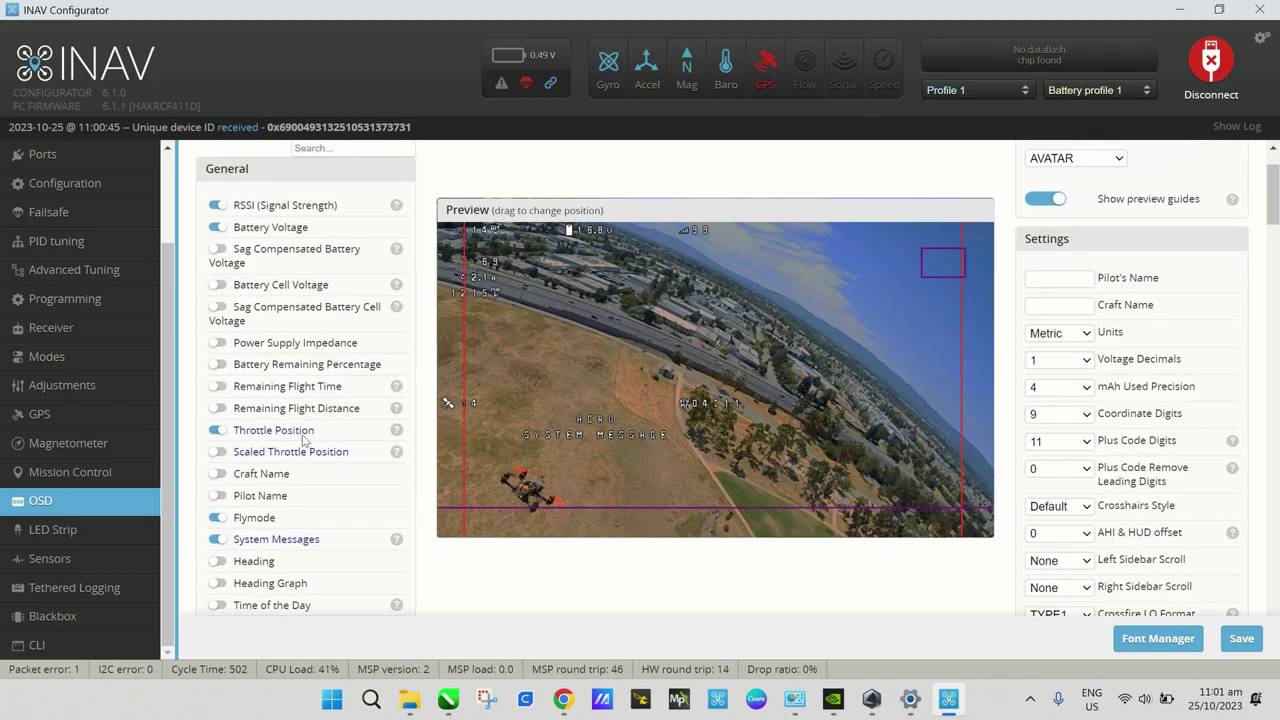
scroll(302, 433, "down", 1)
scroll(331, 477, "down", 5)
scroll(337, 491, "up", 7)
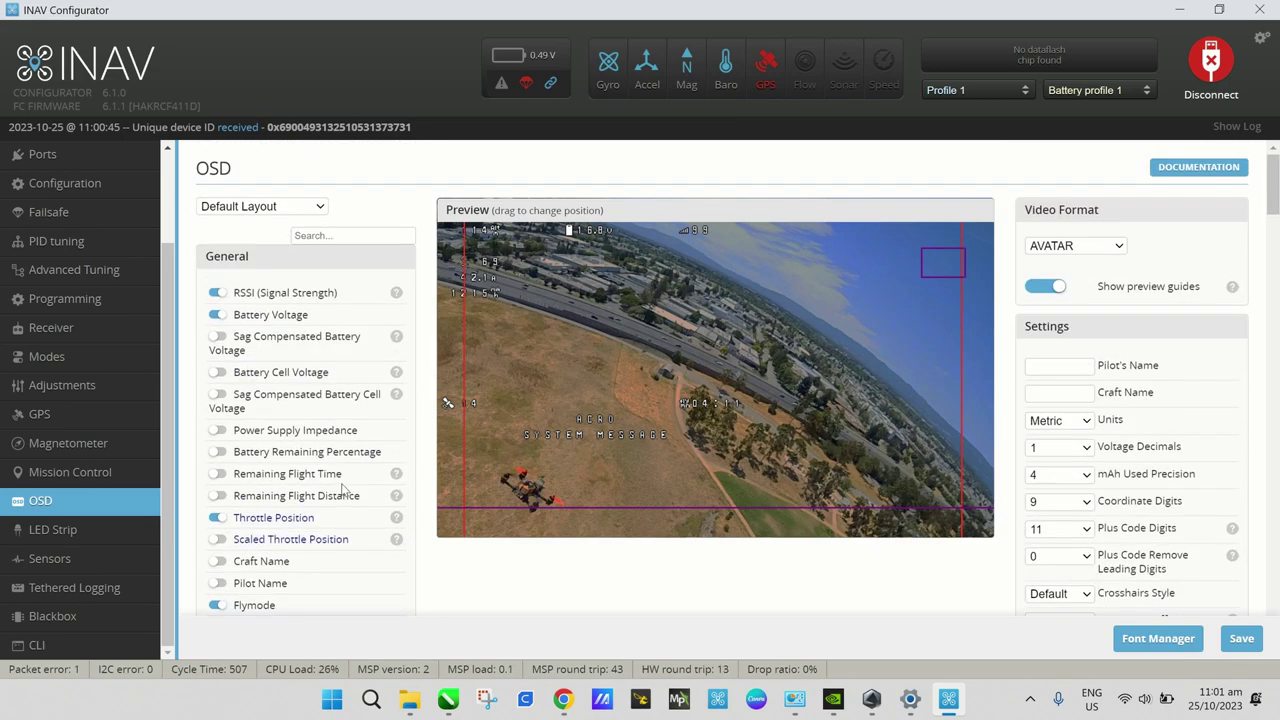
scroll(338, 448, "down", 5)
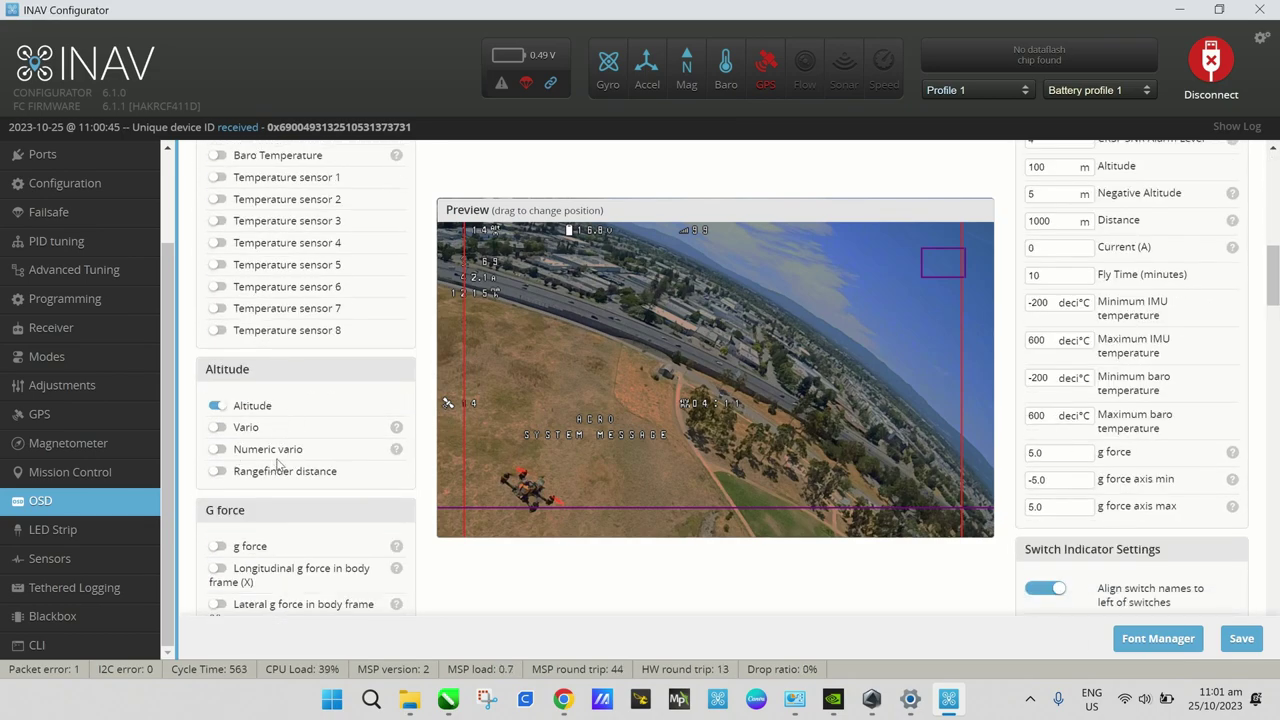
scroll(270, 437, "up", 7)
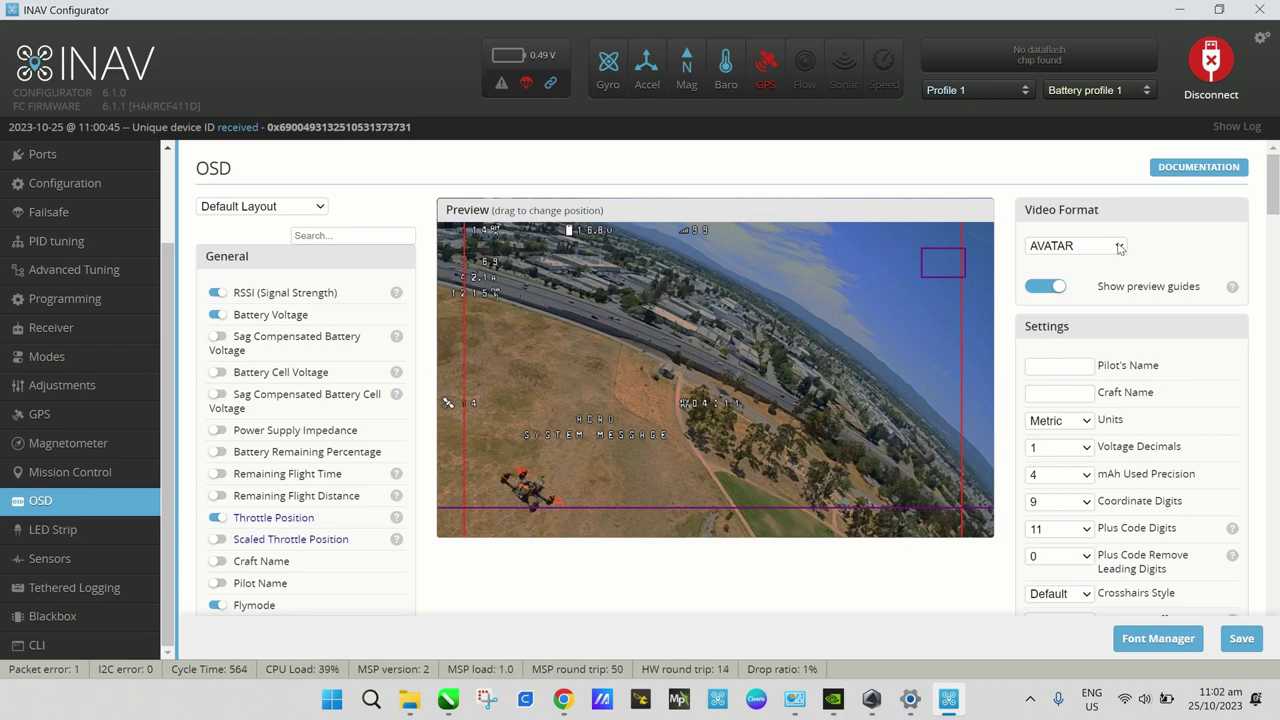
left_click(1241, 638)
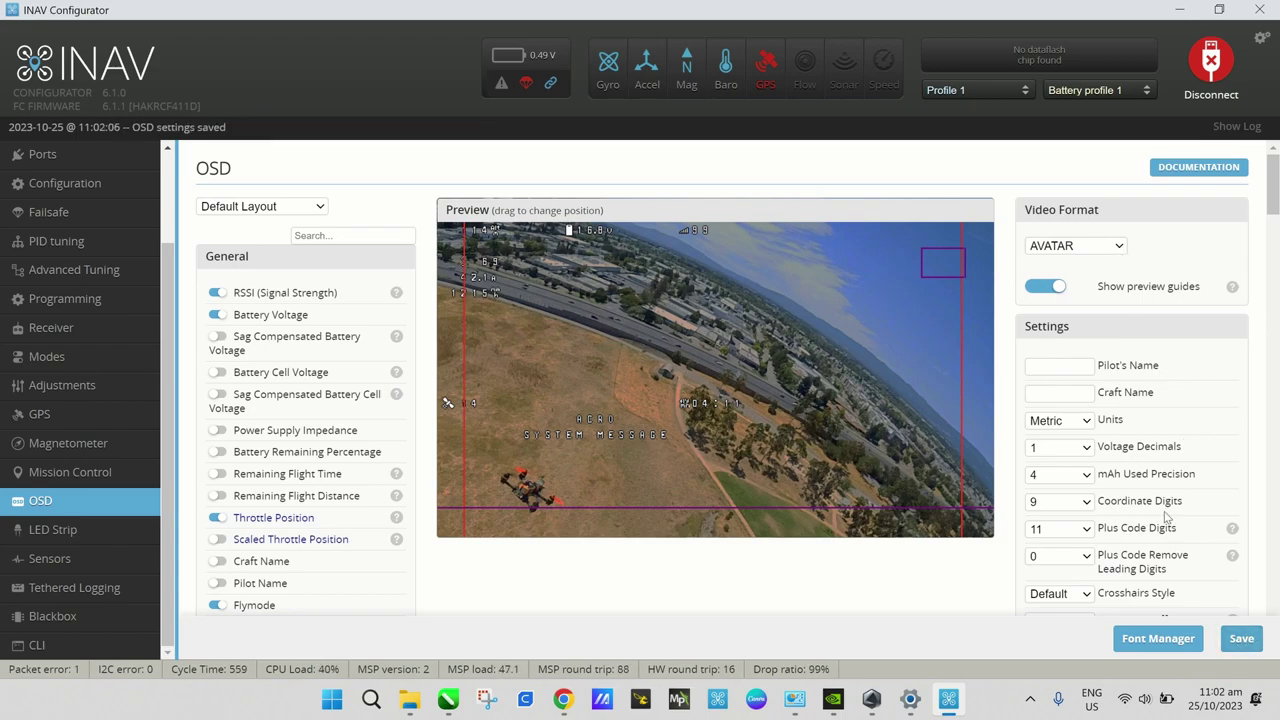
- Show the accelerometer and magnetometer graphs on the Sensors page and examine them alongside the gyroscope and barometer graphs
left_click(77, 556)
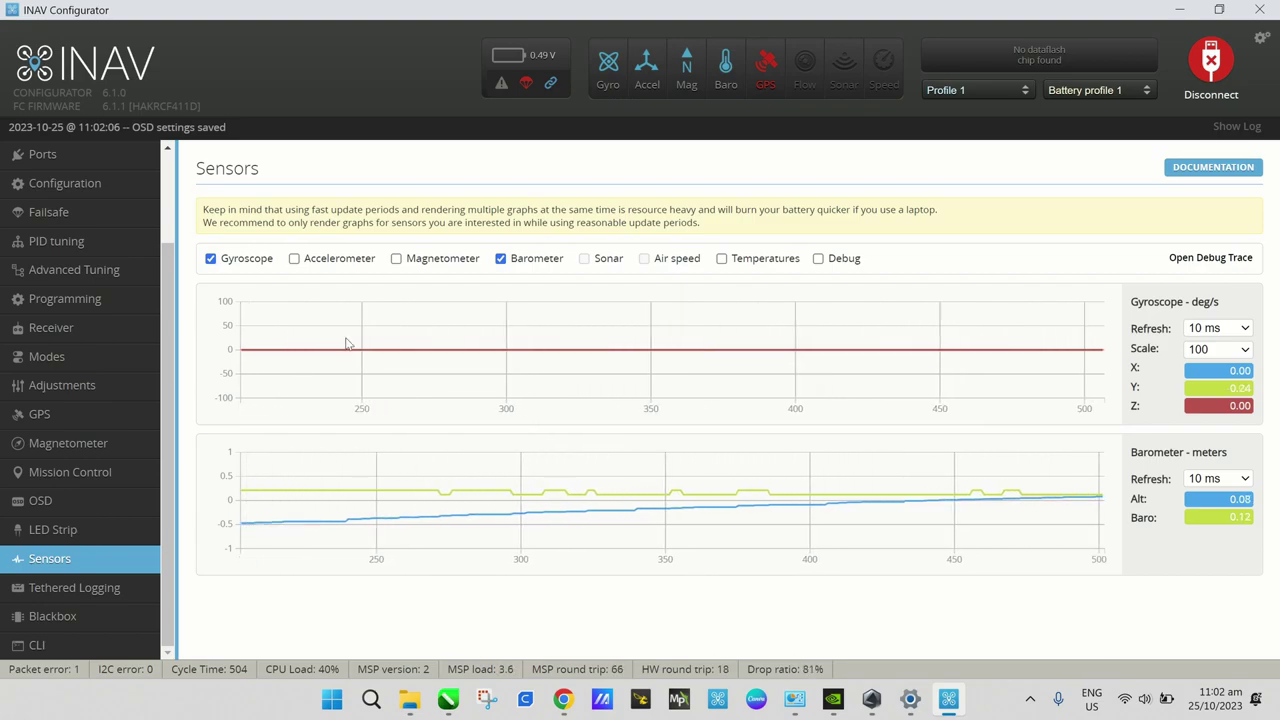
left_click(320, 258)
left_click(396, 259)
scroll(743, 360, "down", 3)
scroll(743, 362, "up", 3)
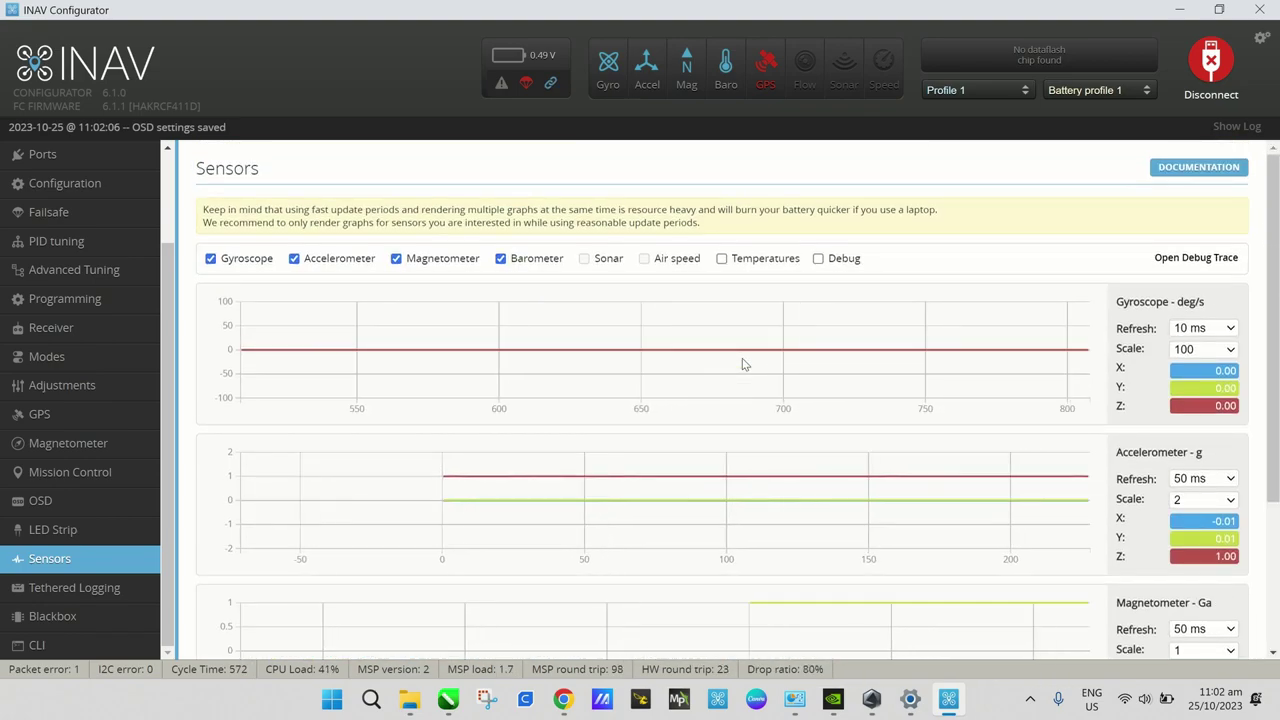
scroll(742, 362, "down", 3)
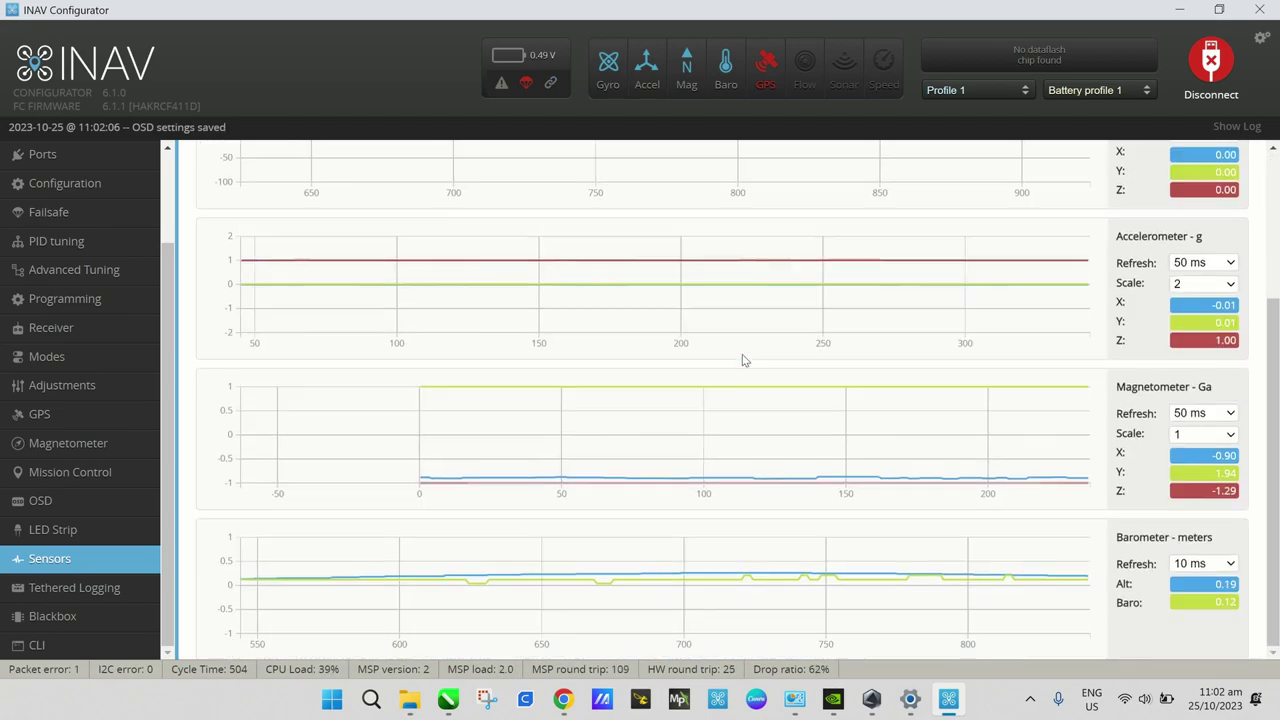
scroll(683, 537, "up", 2)
scroll(683, 537, "down", 2)
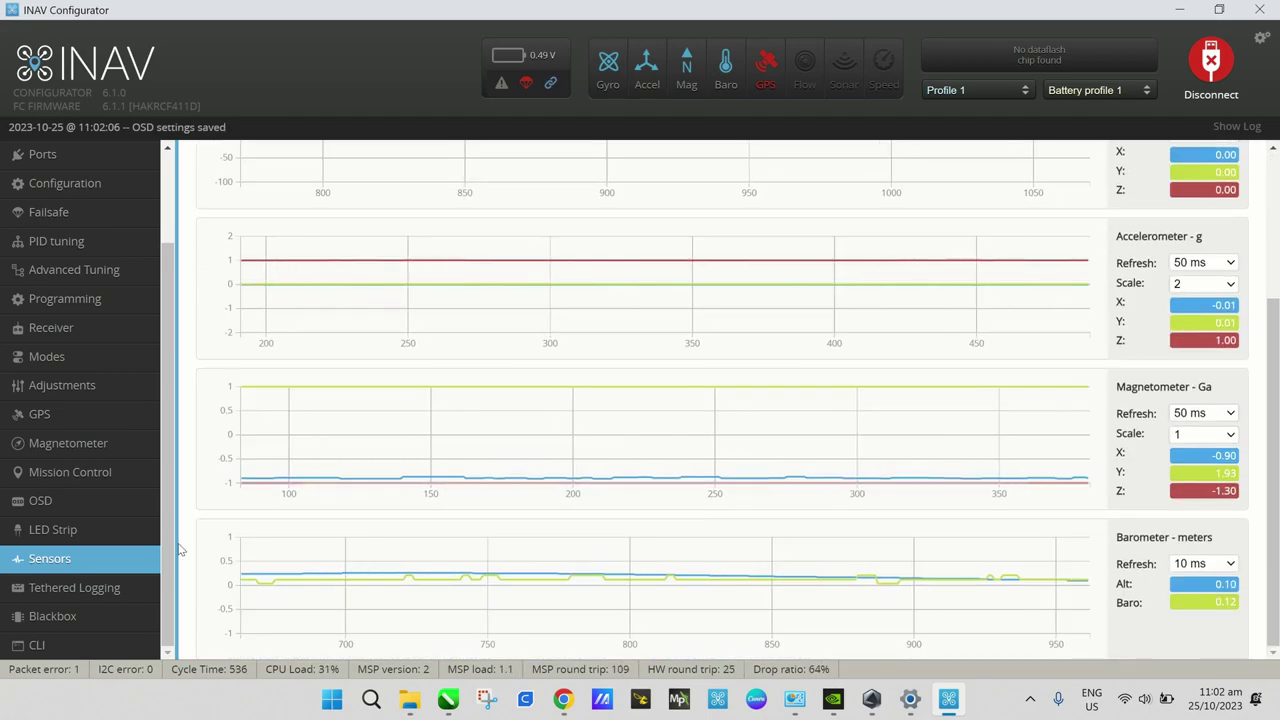
- Open the Blackbox page and examine the logging device, logging rate, recorded fields and outboard serial logging section
left_click(56, 616)
scroll(451, 411, "down", 2)
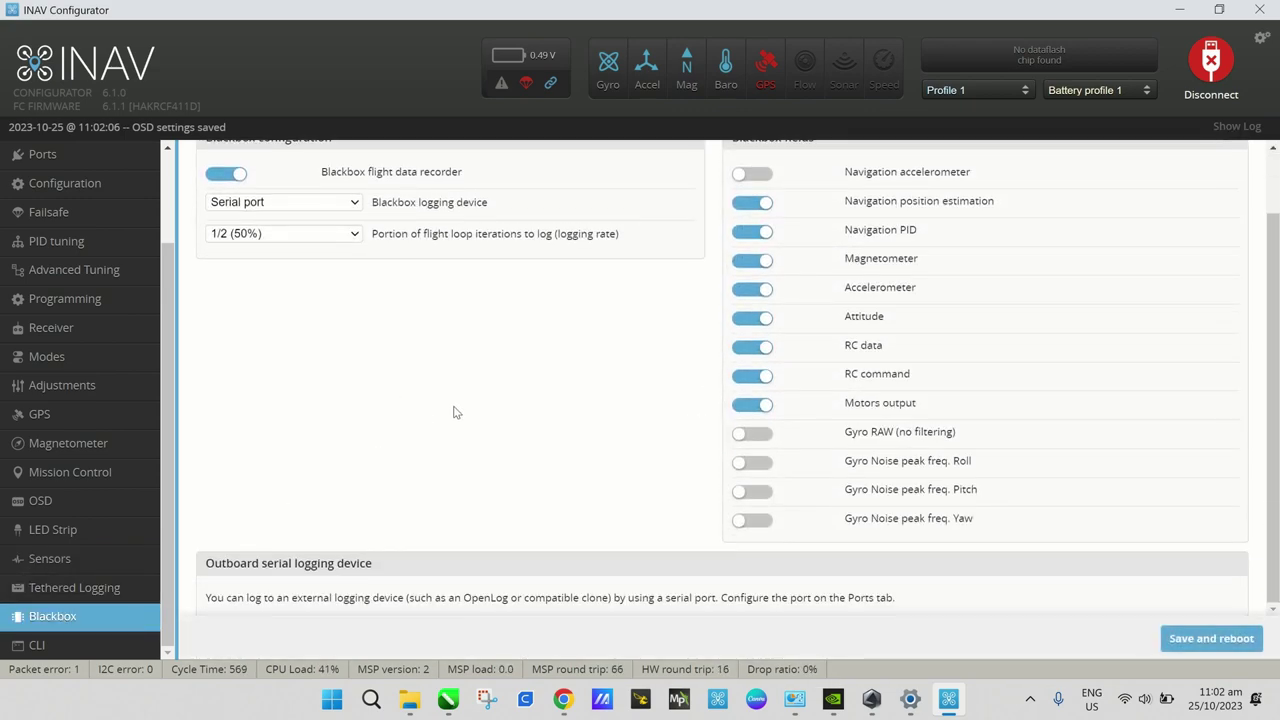
scroll(453, 412, "up", 2)
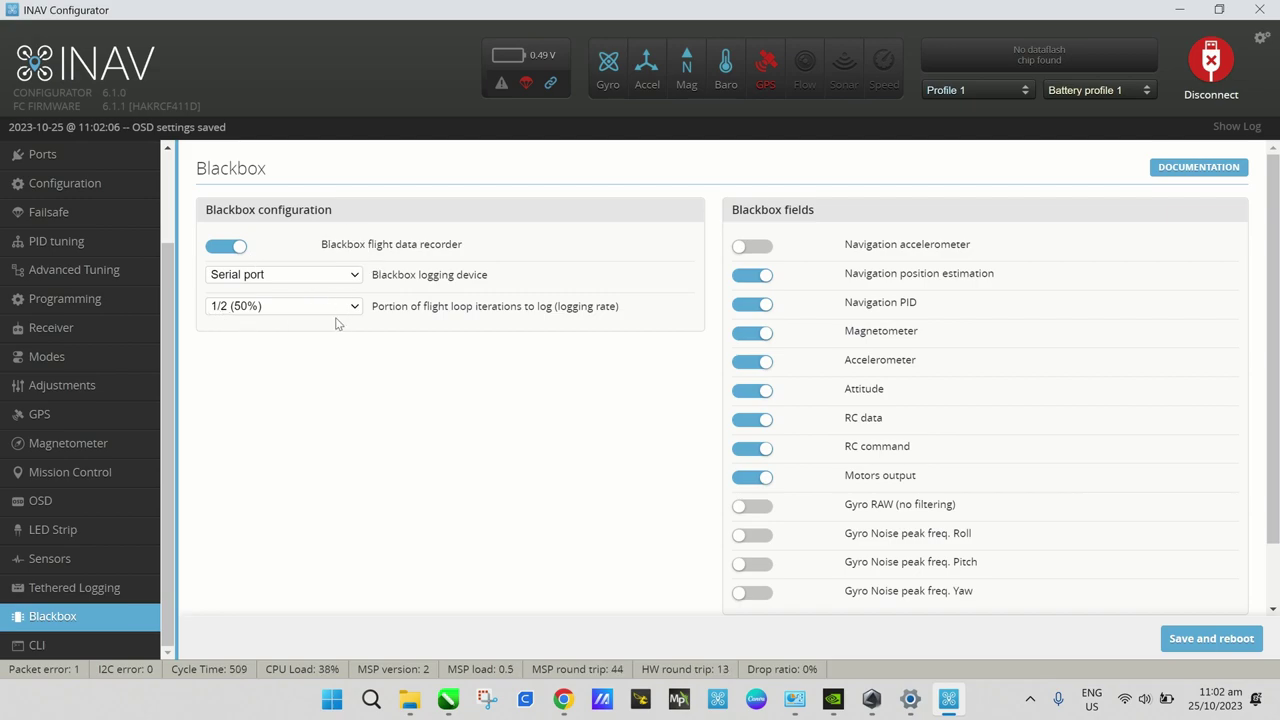
scroll(557, 380, "down", 2)
scroll(557, 380, "up", 2)
scroll(560, 389, "down", 2)
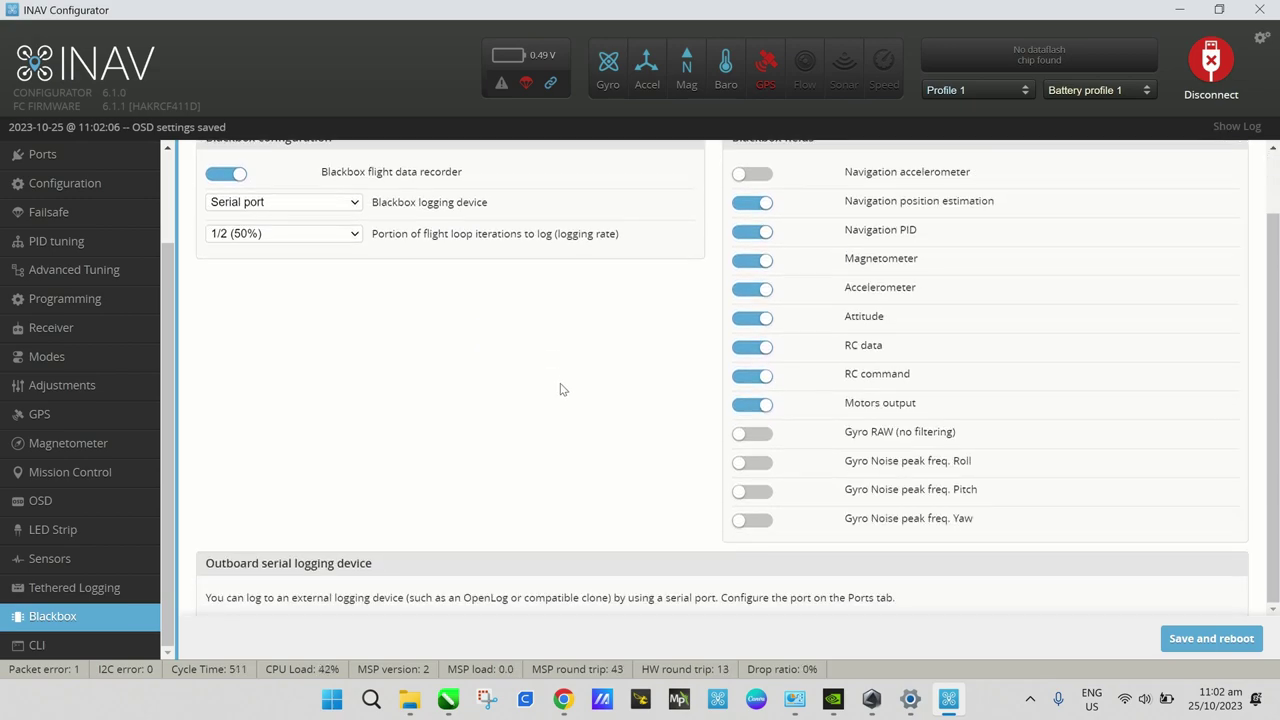
scroll(587, 307, "up", 2)
scroll(587, 305, "down", 2)
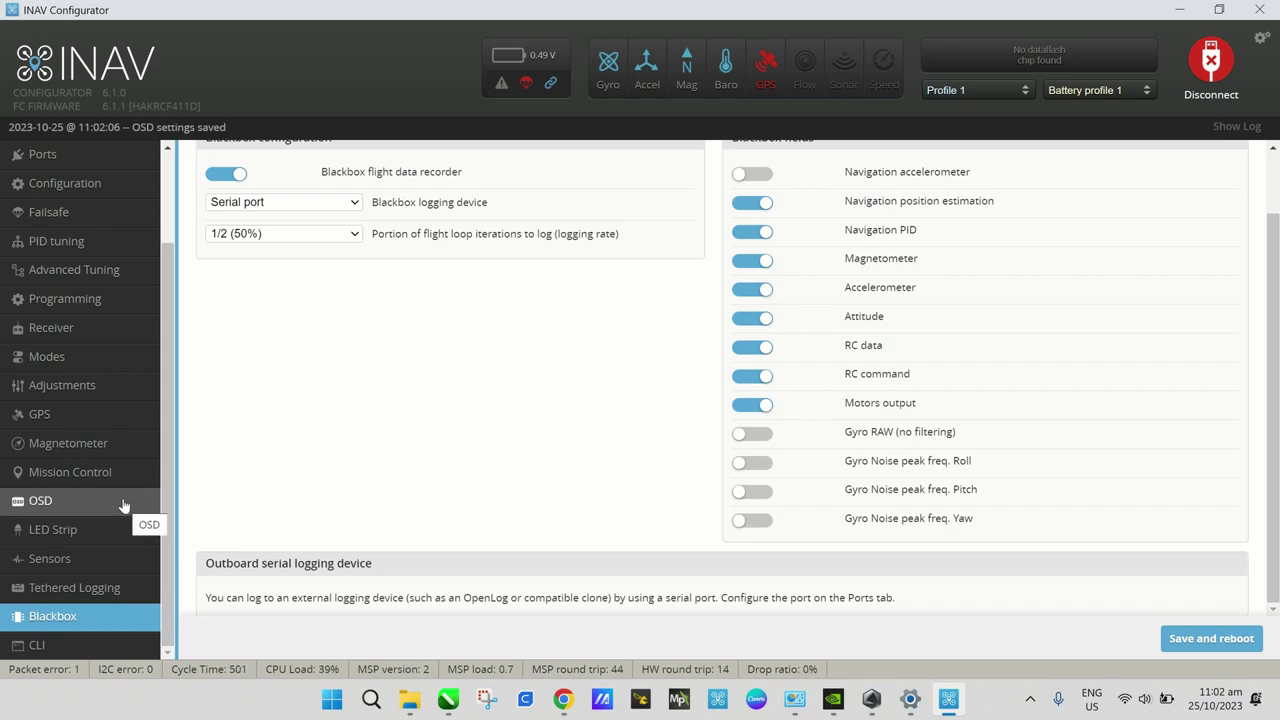
scroll(60, 505, "up", 2)
scroll(60, 515, "down", 2)
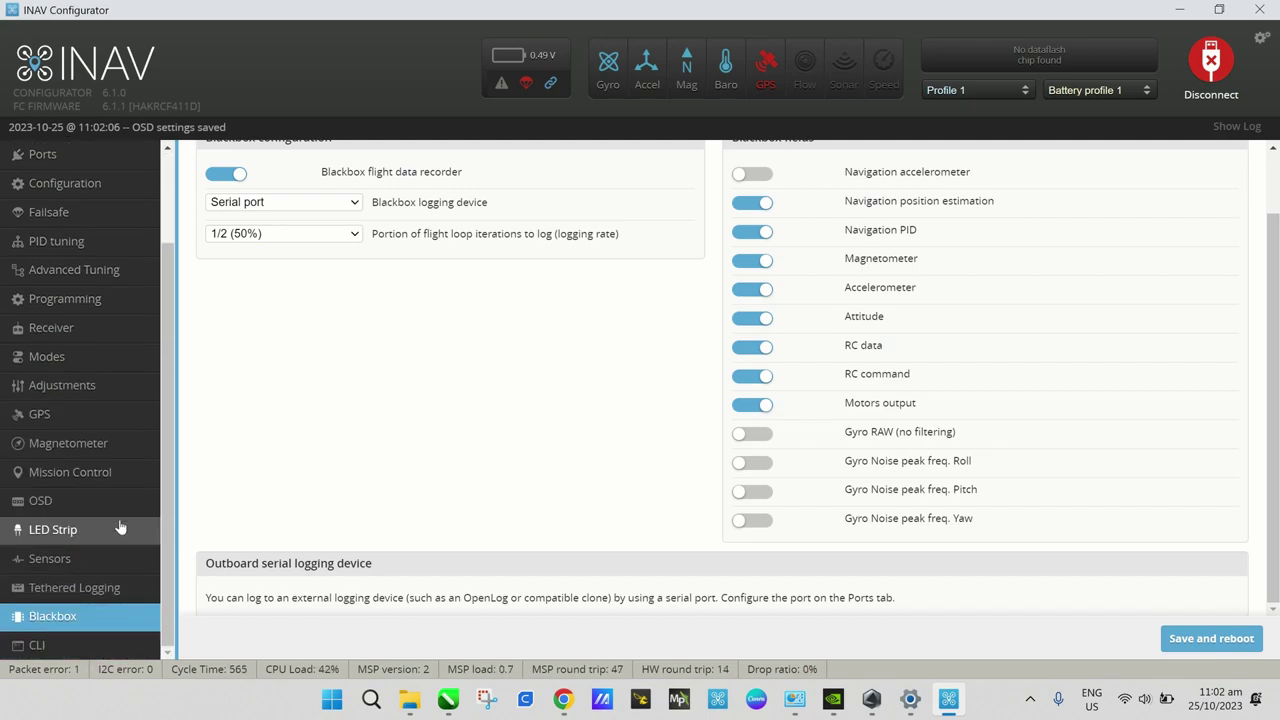
- Open the CLI and leave it again, and reconnect to the flight controller on COM3 at 115200 baud
left_click(74, 641)
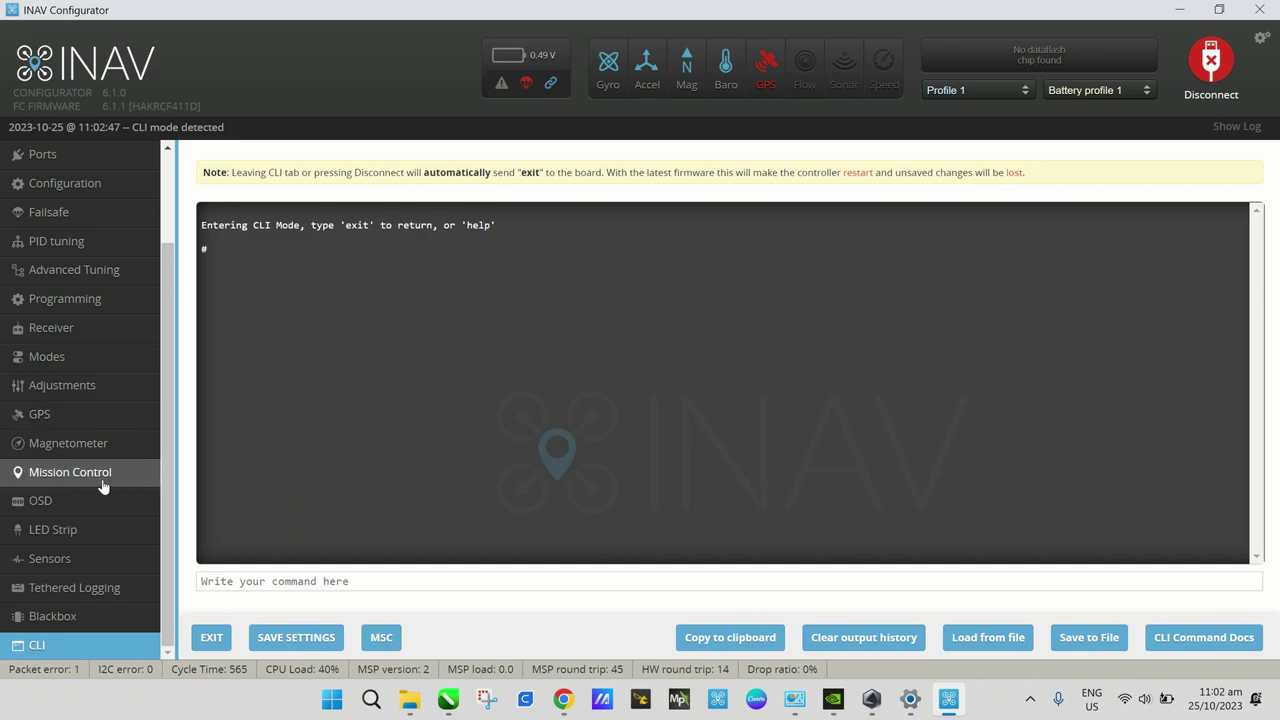
scroll(103, 486, "up", 1)
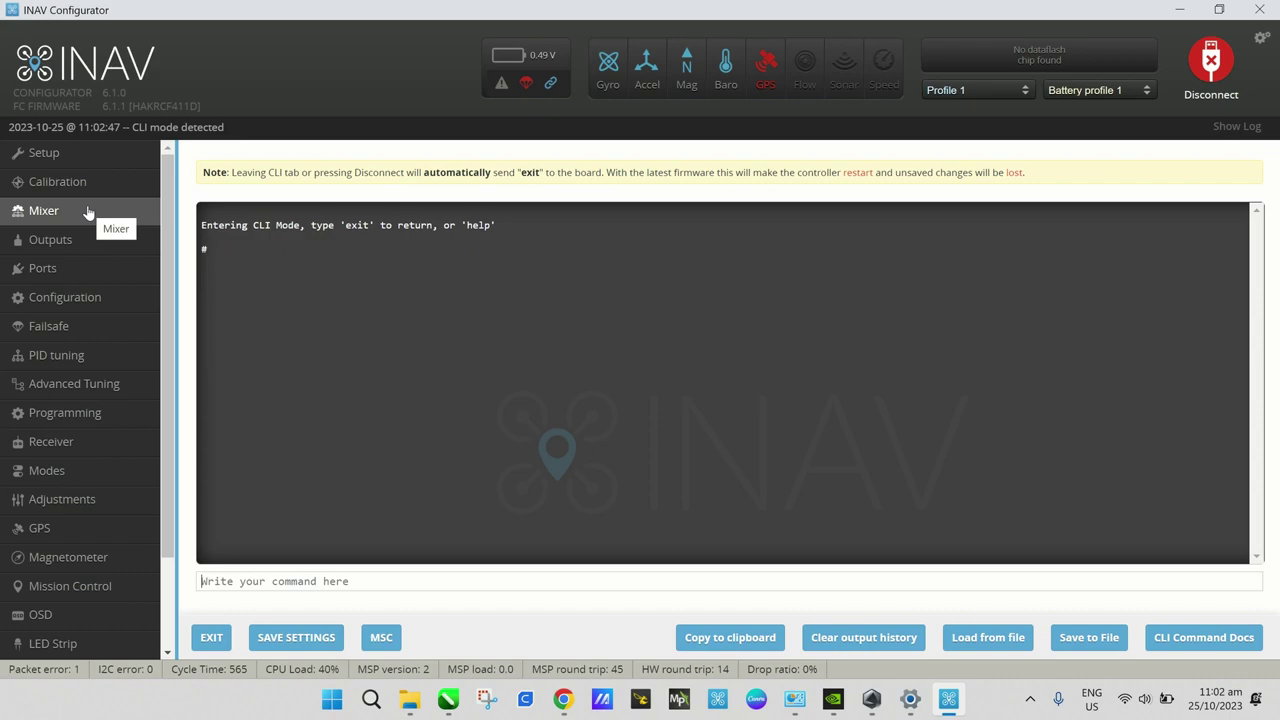
left_click(62, 156)
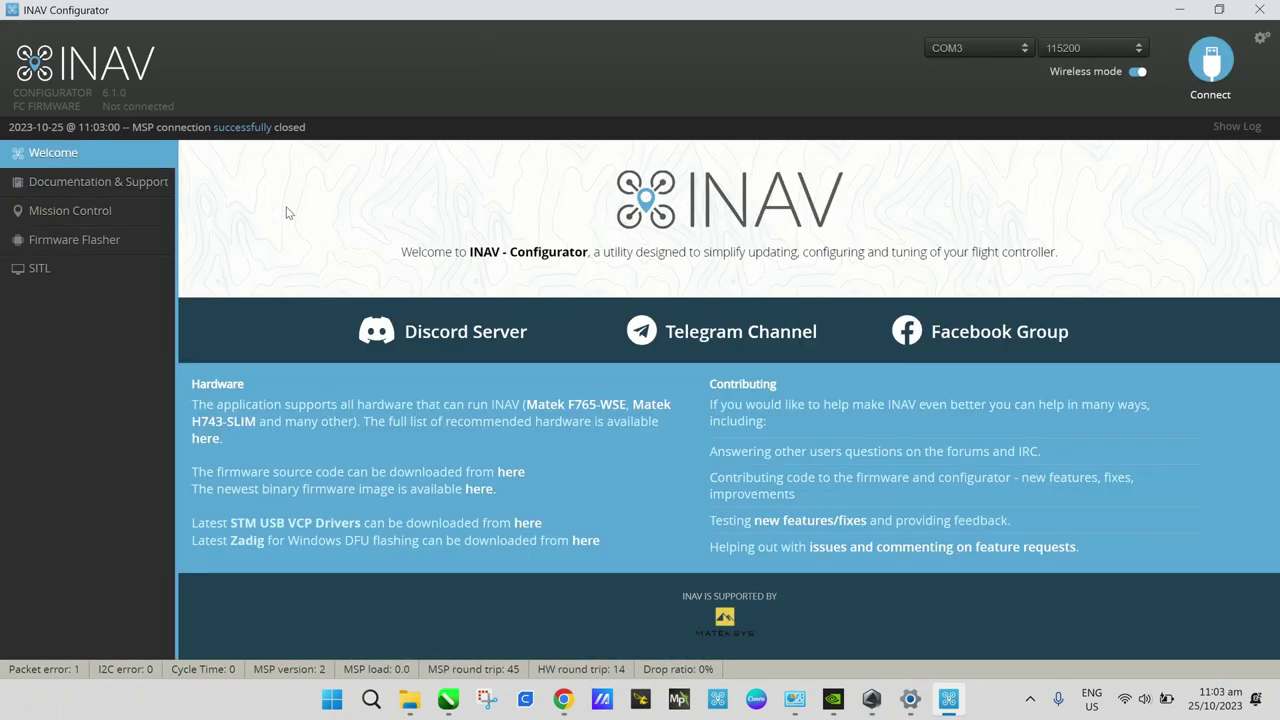
left_click(1201, 46)
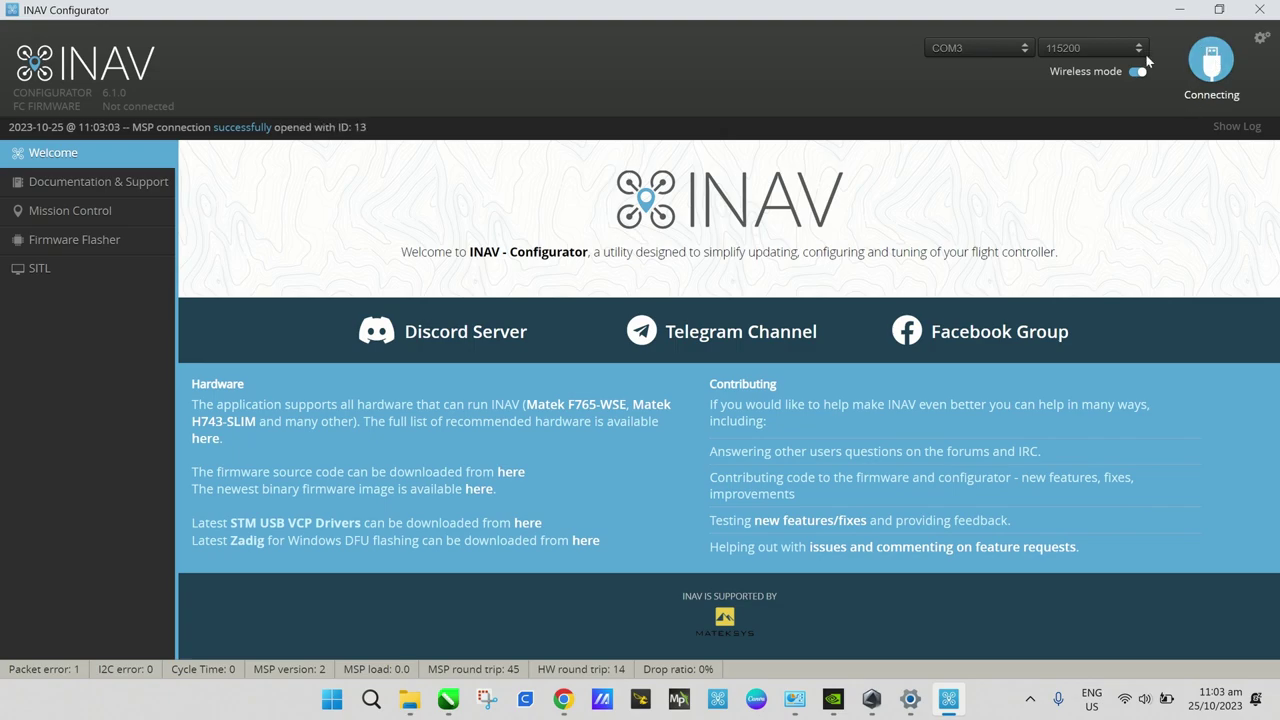